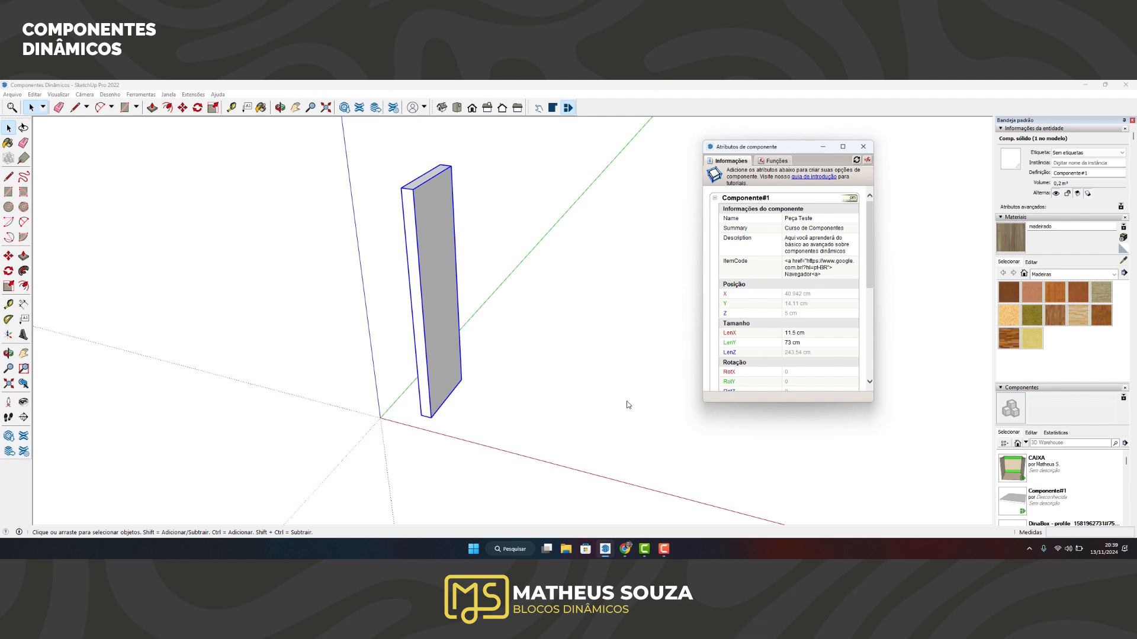
Examine the component's size attributes and the formula behind LenX.
scroll(592, 363, "down", 1)
scroll(594, 360, "up", 1)
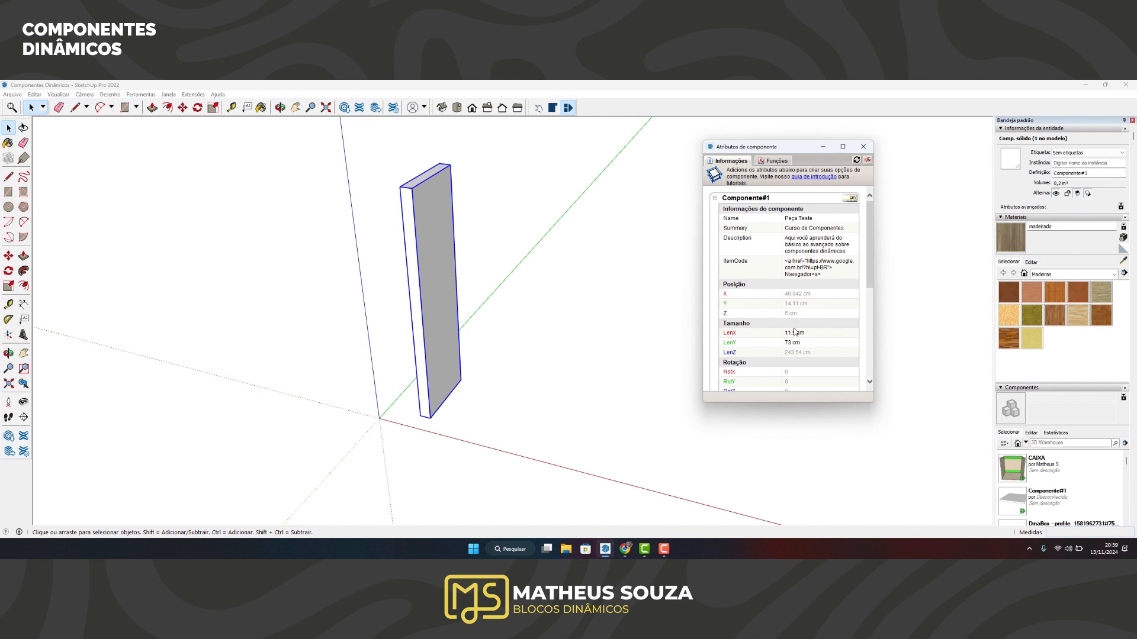
scroll(795, 332, "down", 1)
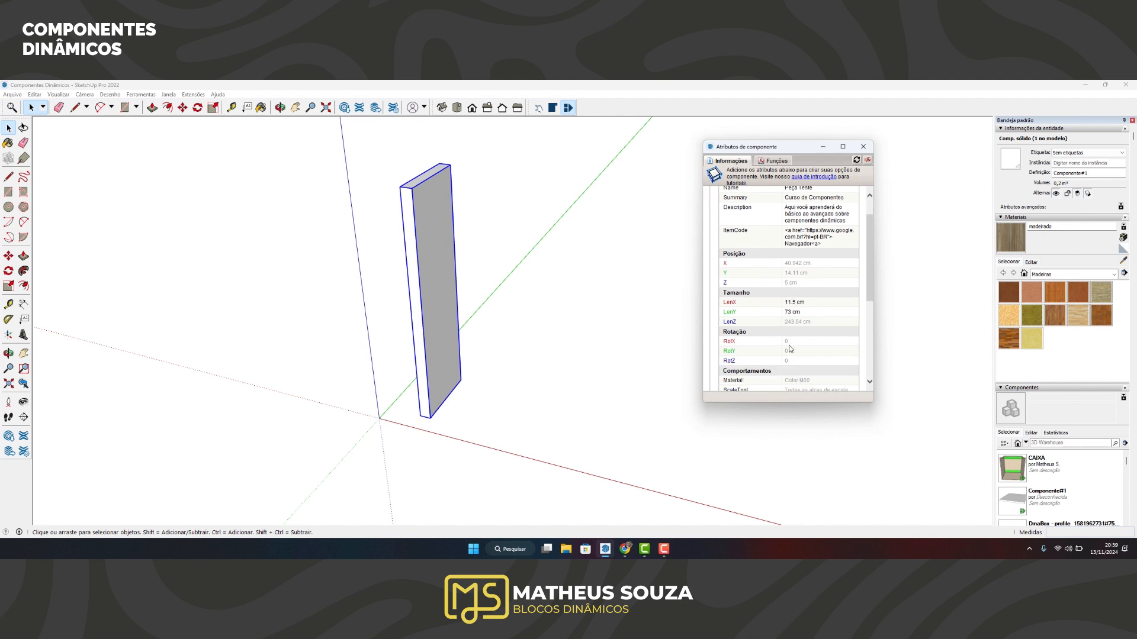
left_click(801, 303)
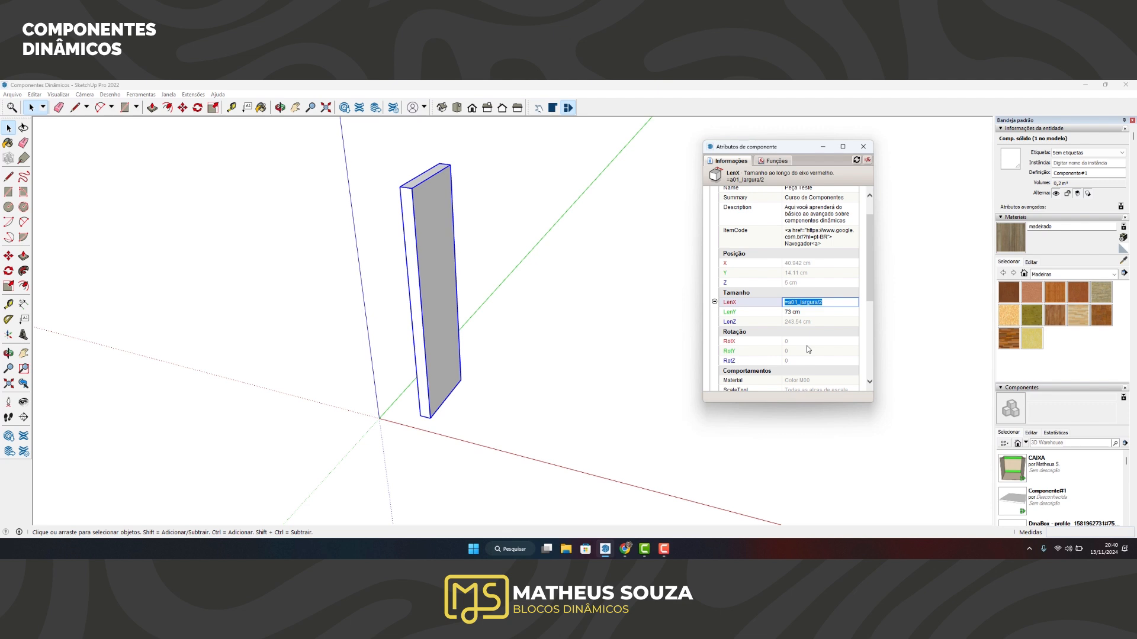
left_click(834, 306)
key("Return")
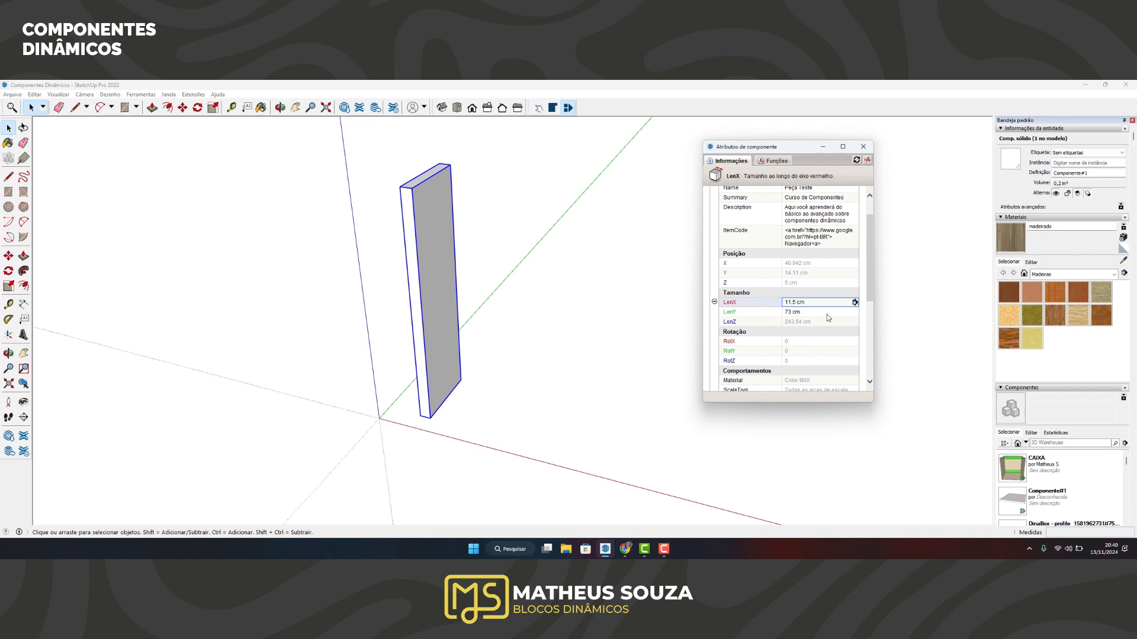
scroll(786, 290, "down", 2)
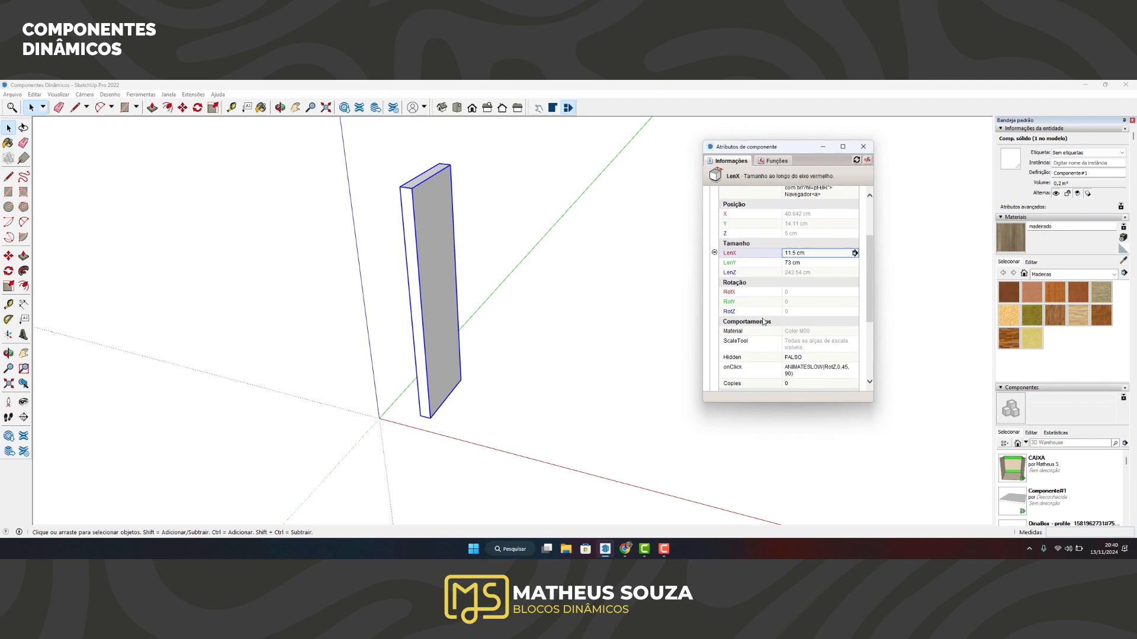
scroll(763, 322, "down", 2)
scroll(786, 318, "up", 3)
Clear the formula from the LenX attribute and the value entered in LenY.
left_click(812, 333)
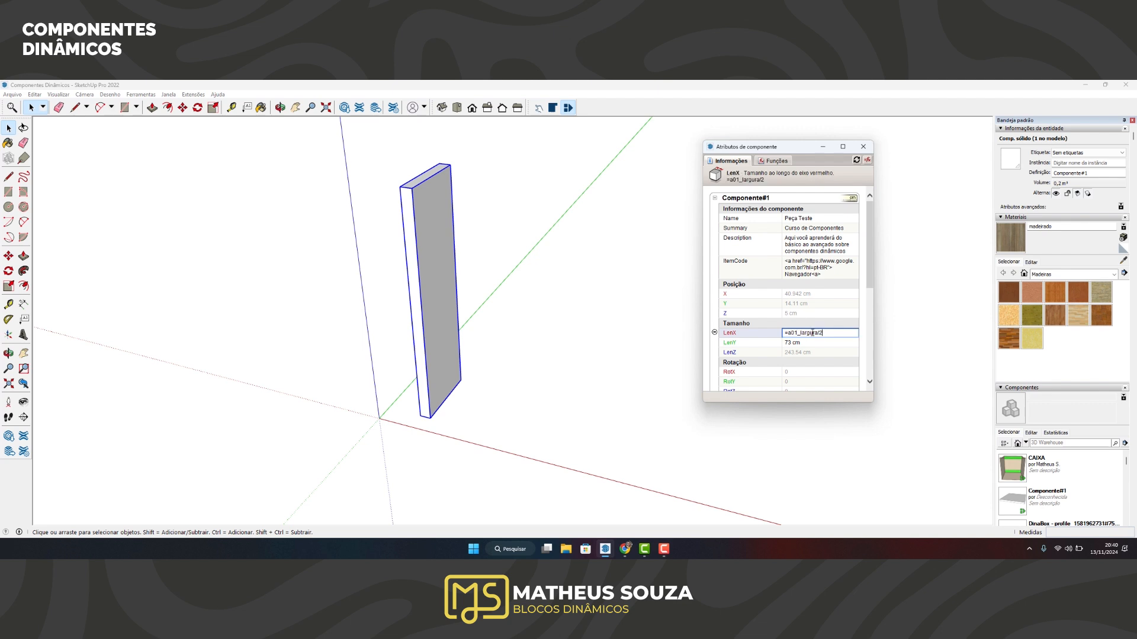
left_click_drag(826, 334, 723, 342)
key("BackSpace")
key("Return")
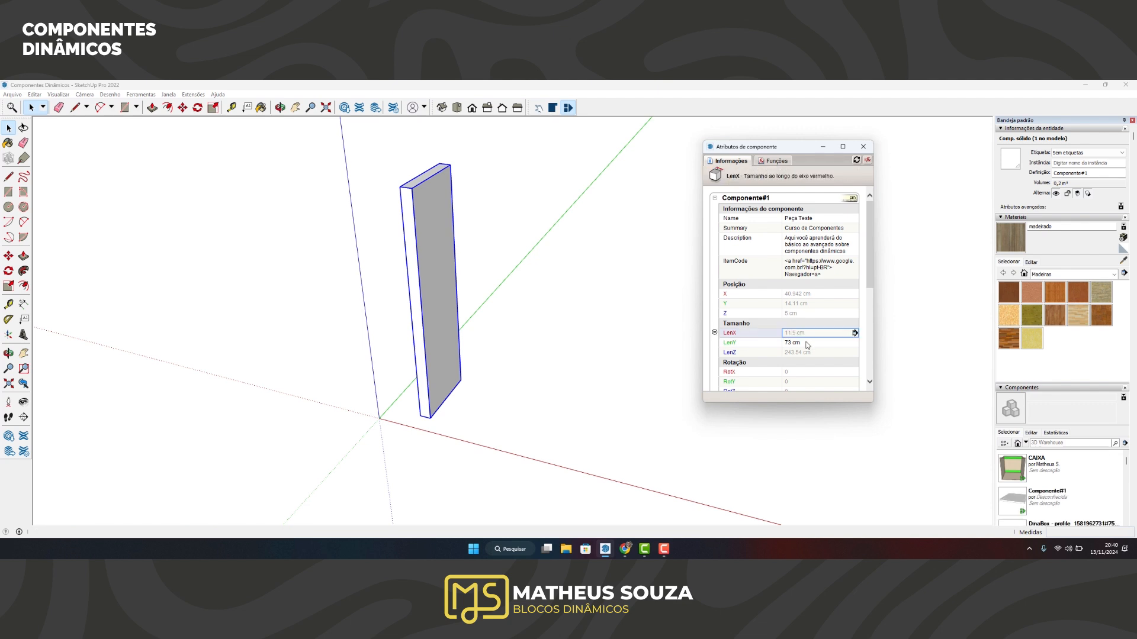
double_click(811, 343)
key("BackSpace")
key("Return")
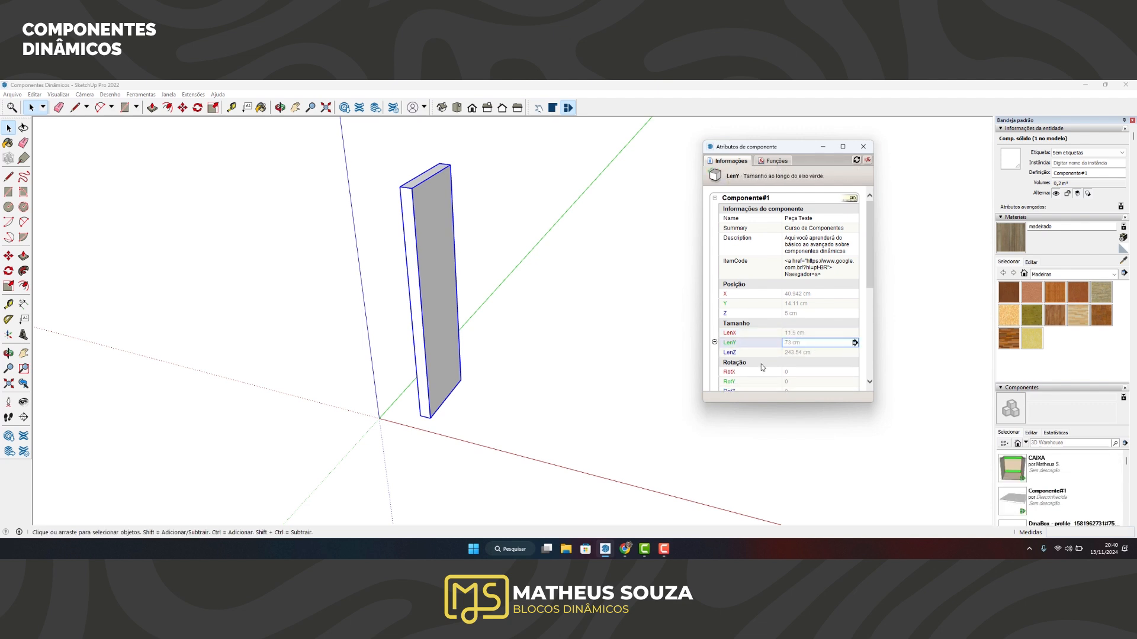
Set the custom attribute a01_largura to 100.
scroll(777, 335, "down", 3)
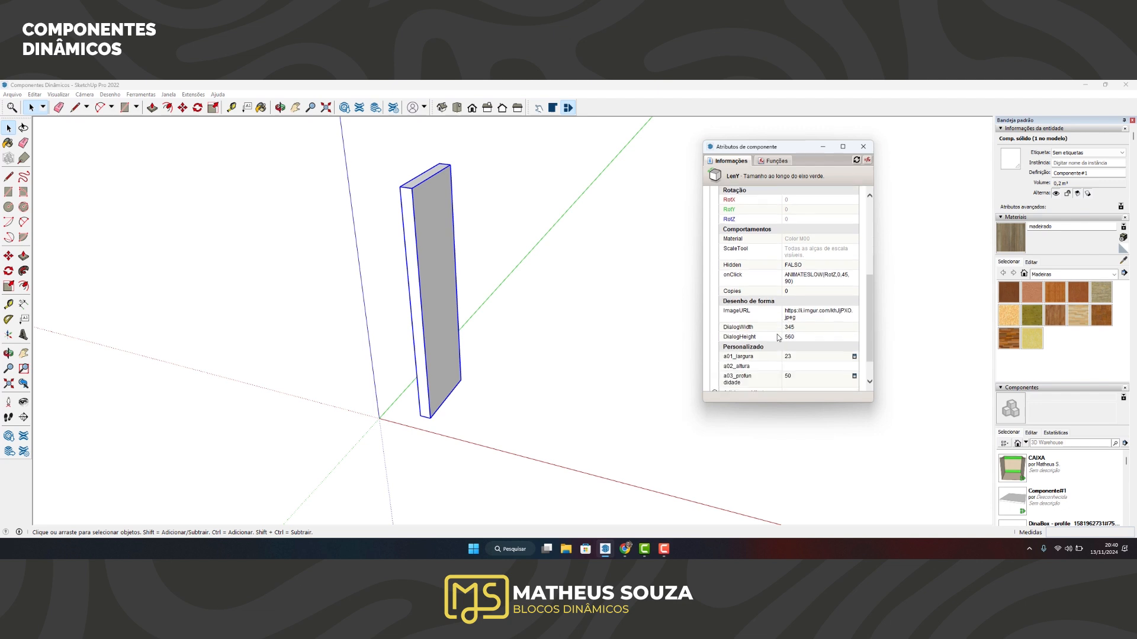
scroll(780, 357, "up", 1)
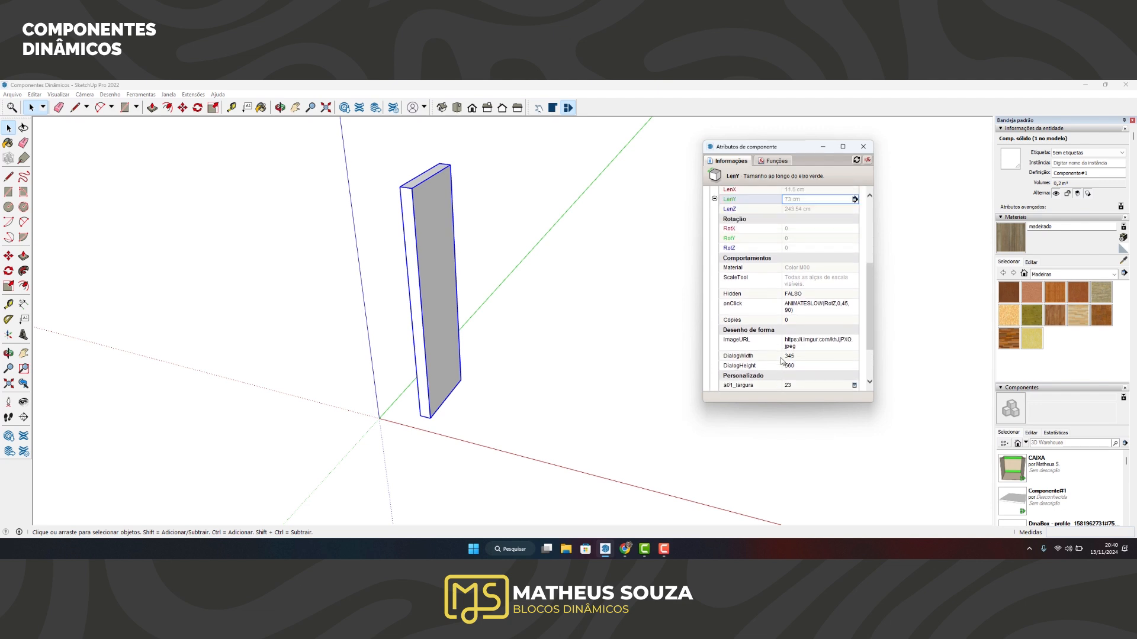
scroll(802, 338, "down", 1)
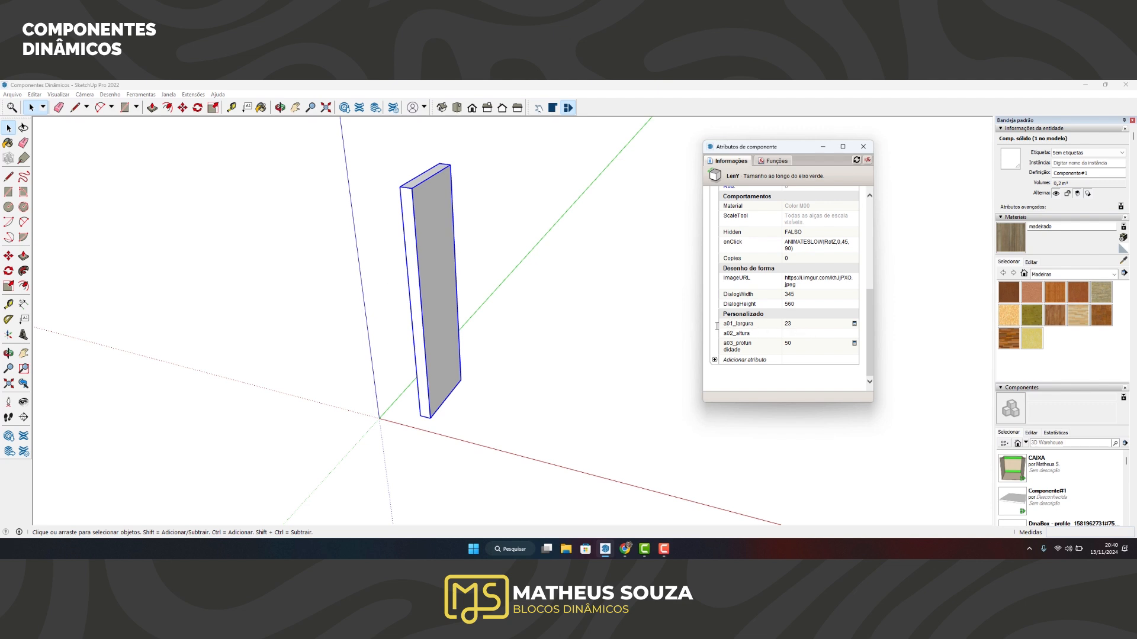
left_click(793, 325)
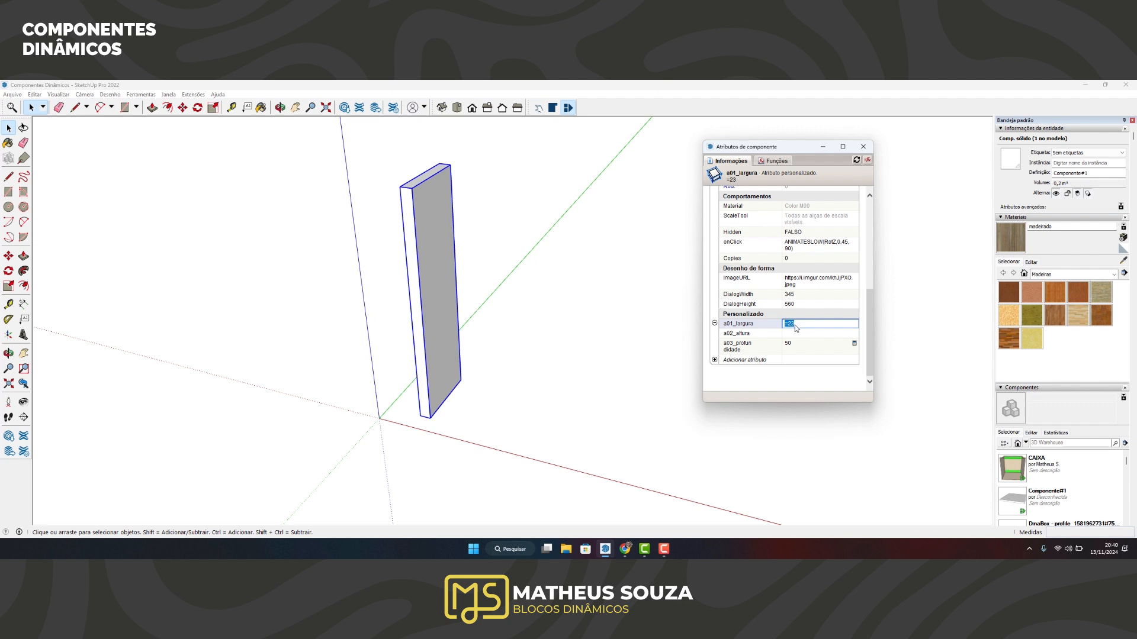
left_click(792, 324)
double_click(791, 324)
type("100")
key("Return")
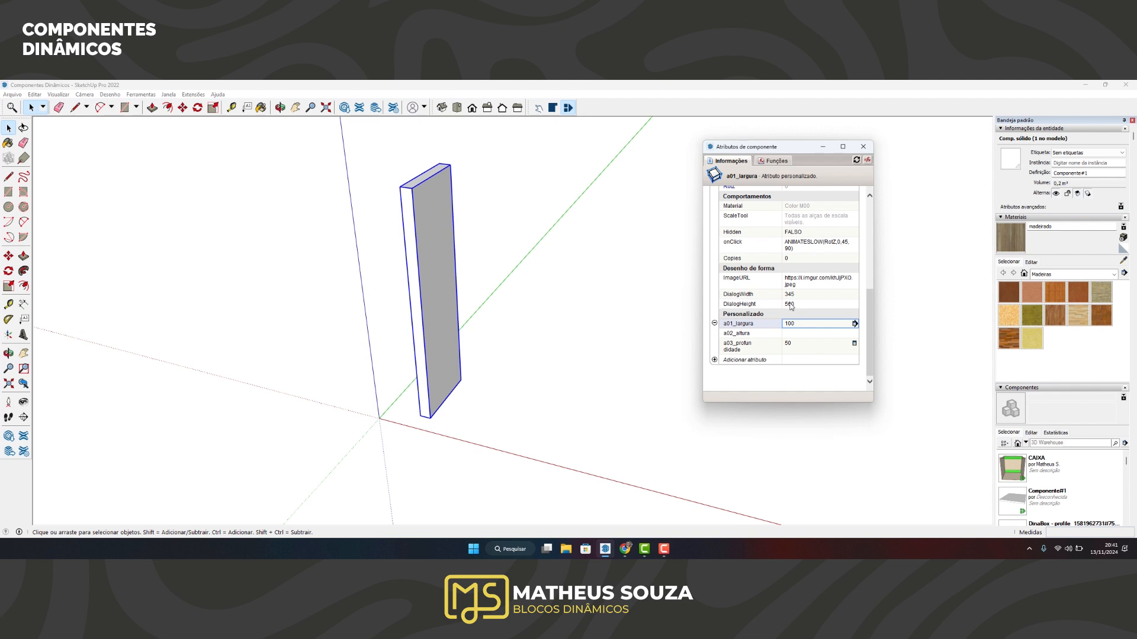
Enter the addition formula =123+13.5 in the component's LenX size attribute.
scroll(790, 306, "up", 3)
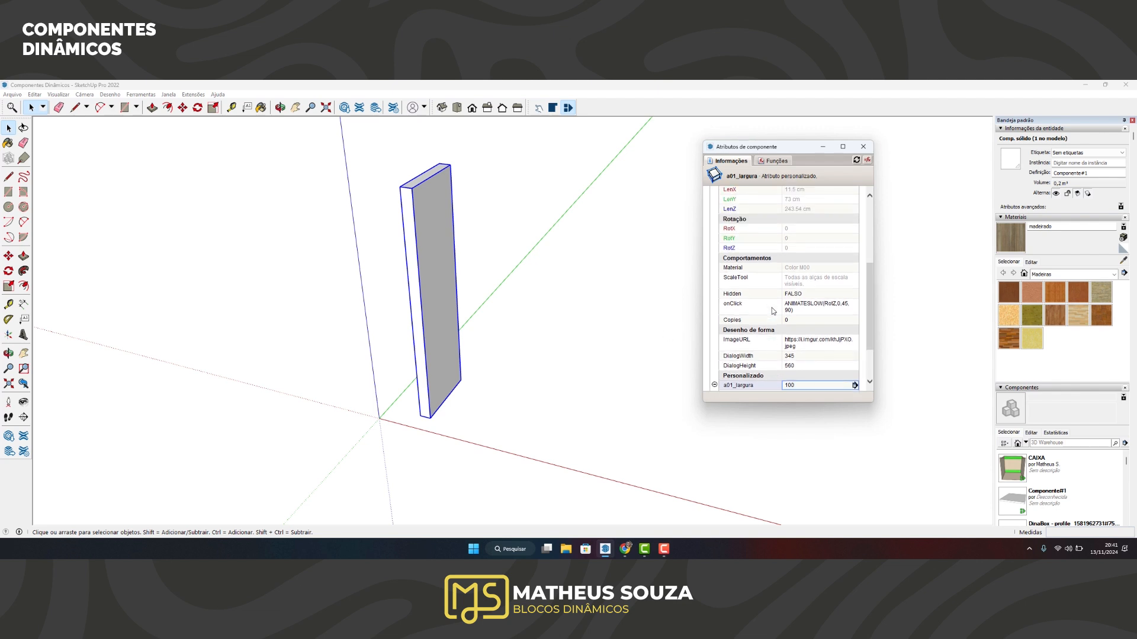
scroll(773, 307, "up", 4)
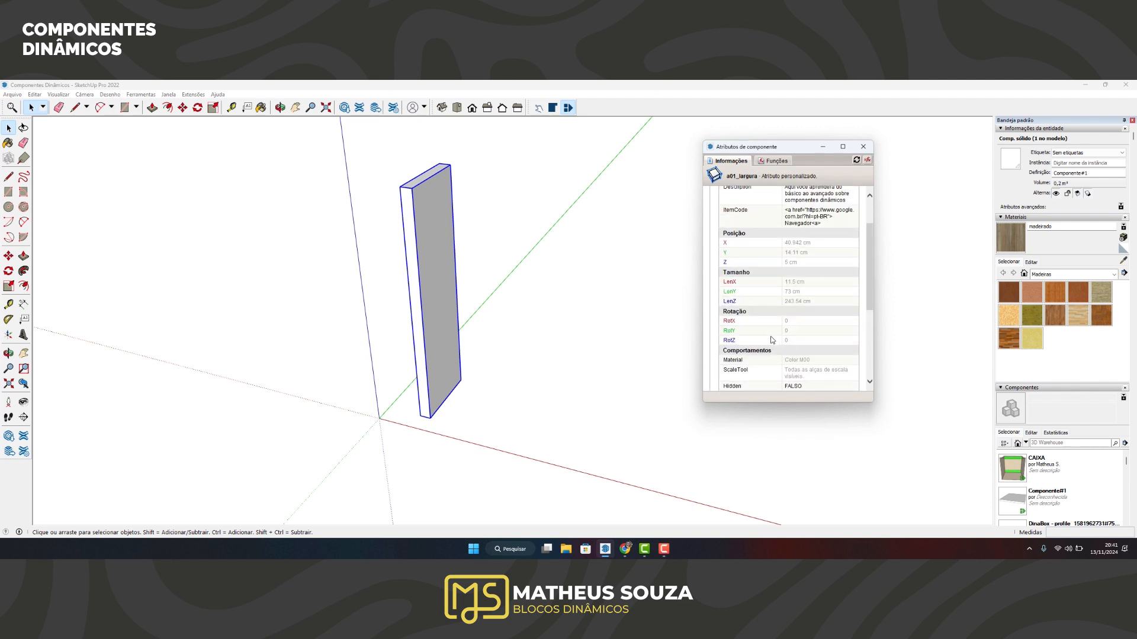
scroll(785, 305, "up", 1)
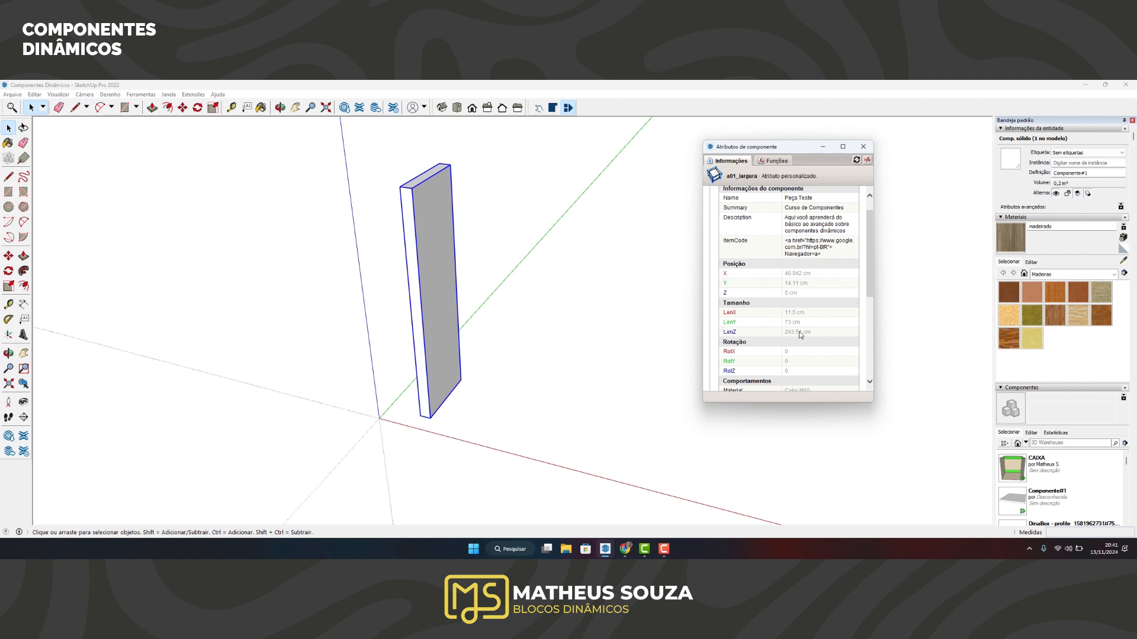
left_click(813, 313)
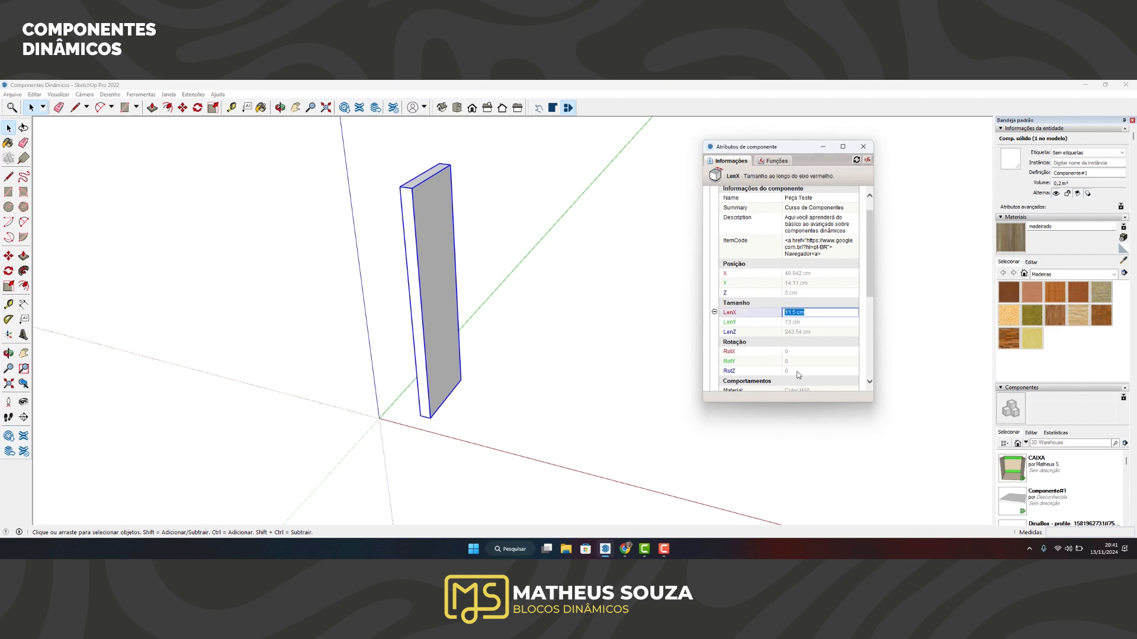
key("BackSpace")
key("Return")
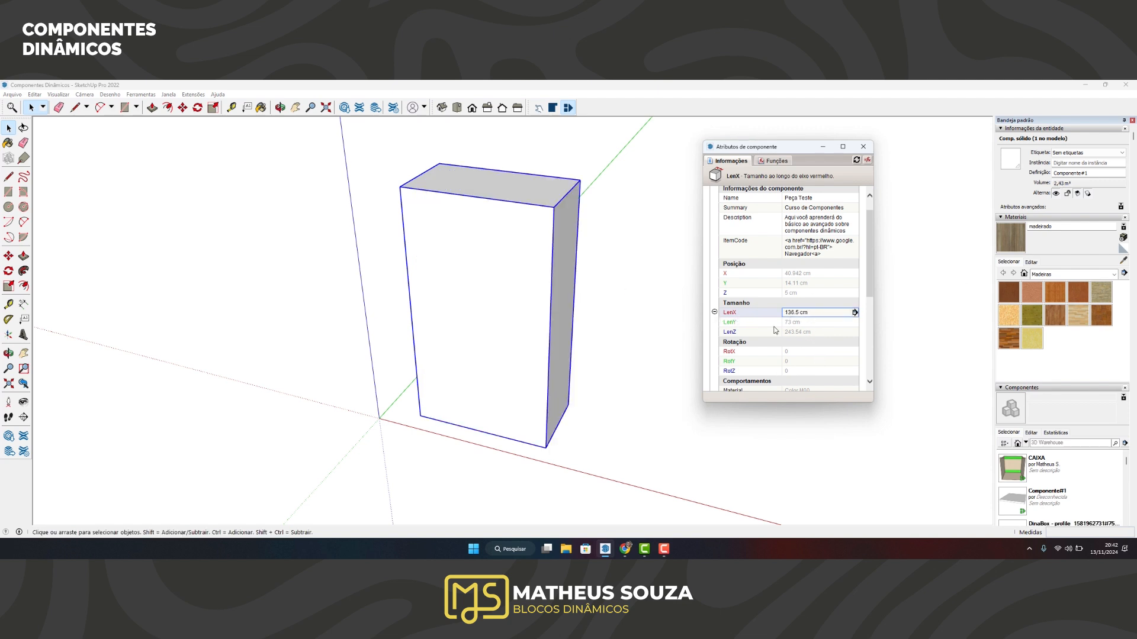
Add a subtraction to the LenX formula, making it =123+13.5-12.
left_click(814, 313)
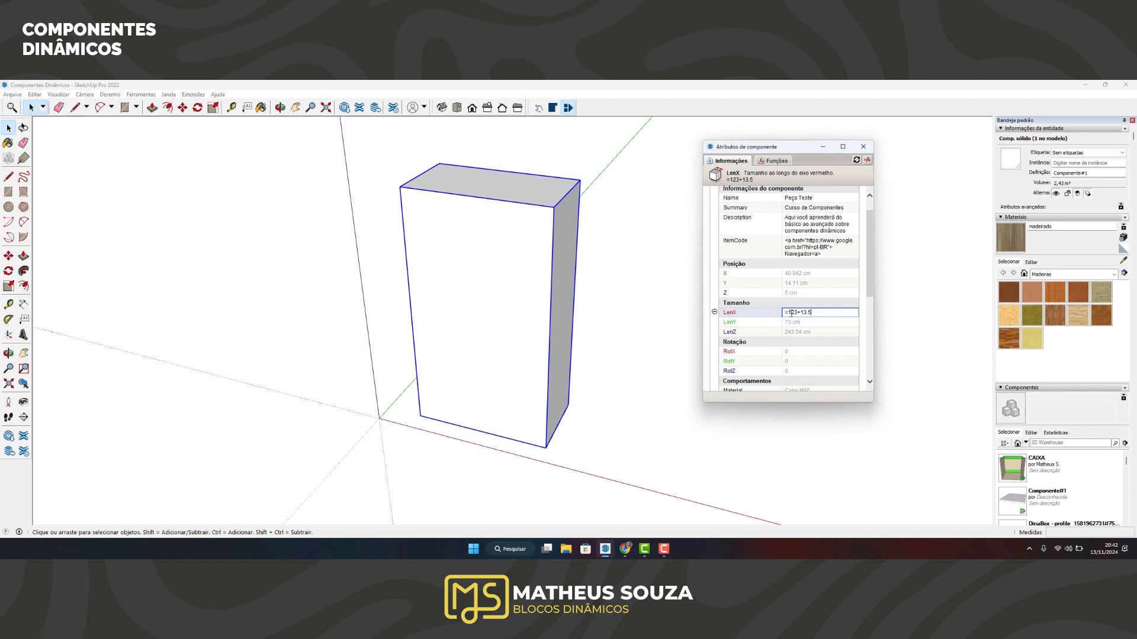
left_click_drag(788, 312, 800, 312)
left_click(815, 314)
key("Return")
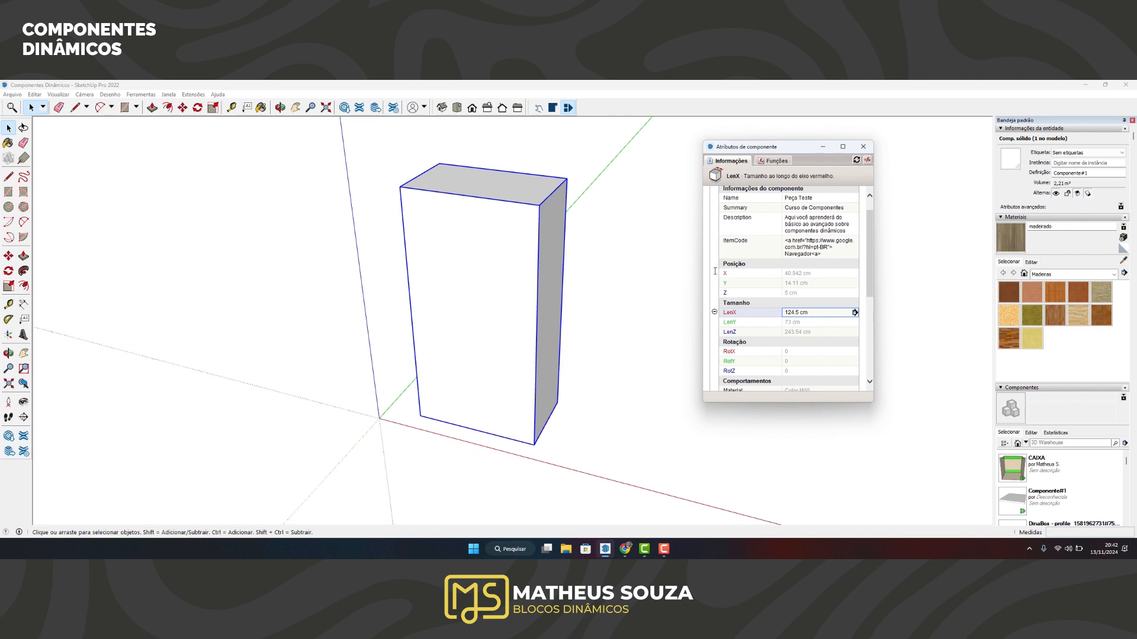
Extend the LenX formula with a multiplication, making it =123+13.5-12*2.
left_click(799, 313)
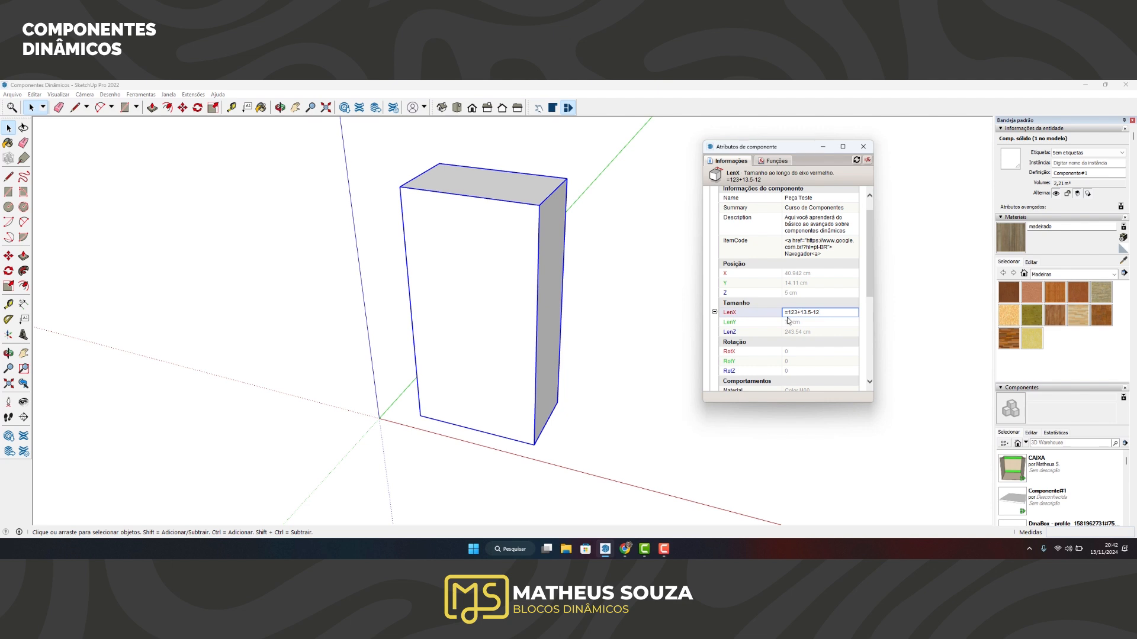
left_click_drag(788, 312, 802, 313)
left_click(821, 314)
left_click_drag(813, 312, 829, 316)
left_click(819, 312)
left_click_drag(820, 312, 796, 311)
left_click(820, 312)
mouse_move(825, 312)
left_mouse_down()
mouse_move(798, 312)
mouse_move(832, 316)
left_mouse_up()
key("Return")
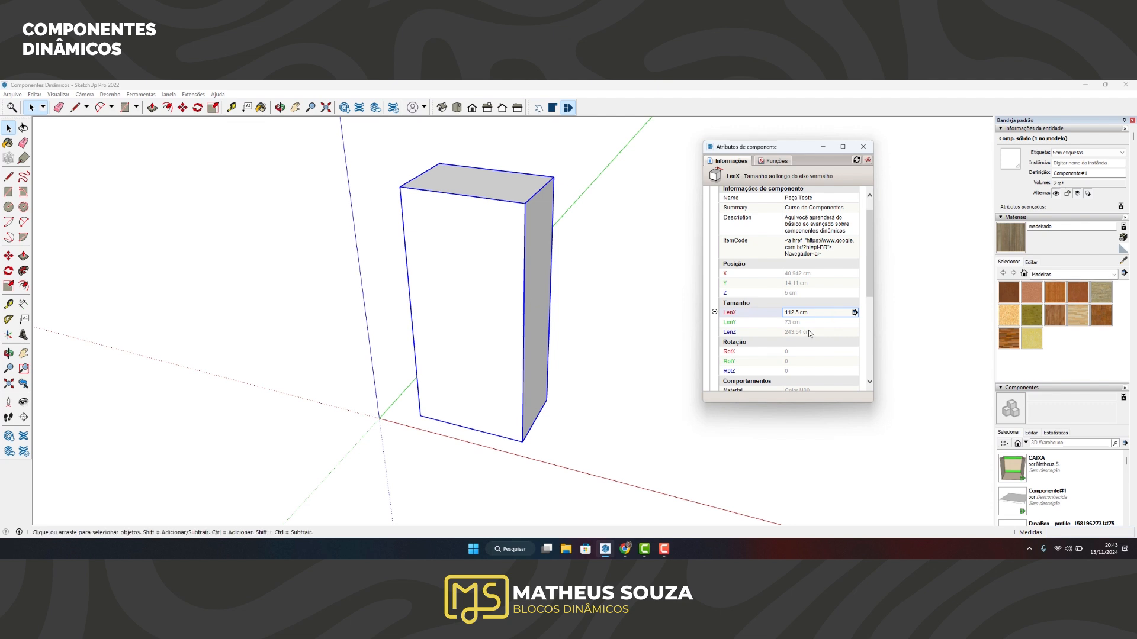
Append a division to the LenX formula, making it =123+13.5-12*2/3.
left_click(804, 314)
left_click_drag(824, 312, 816, 315)
left_click(839, 312)
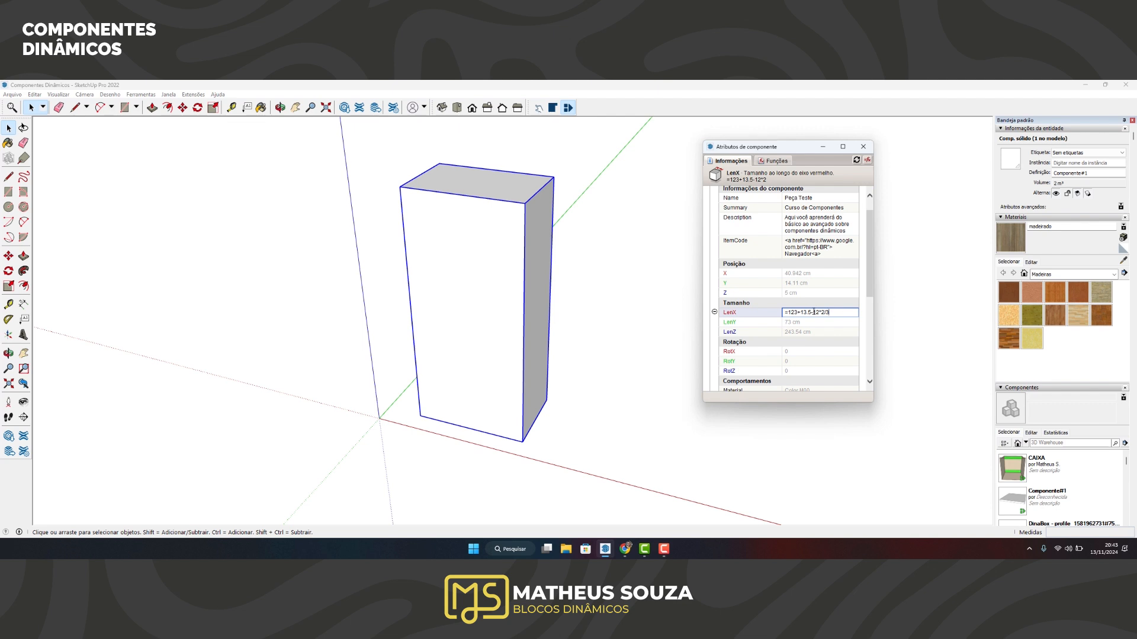
left_click_drag(814, 312, 830, 312)
left_click(815, 312)
left_click_drag(815, 312, 828, 314)
left_click(826, 313)
type("/3")
left_click_drag(820, 313, 825, 313)
key("Return")
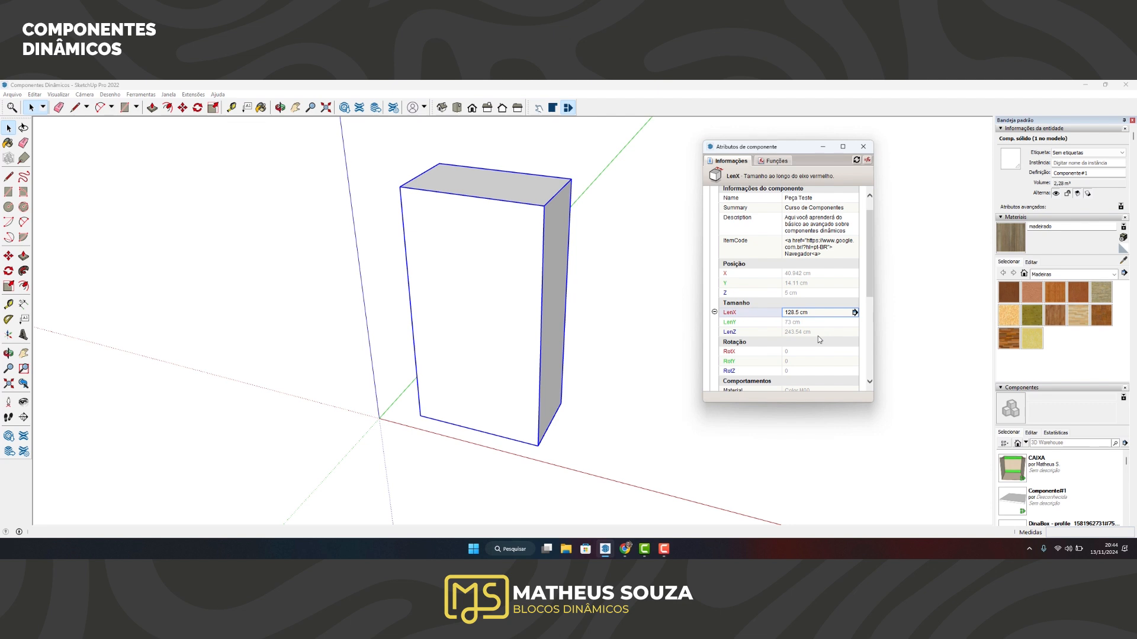
Replace the numeric LenX formula with =a01_largura+5, referencing the custom width attribute.
left_click(798, 312)
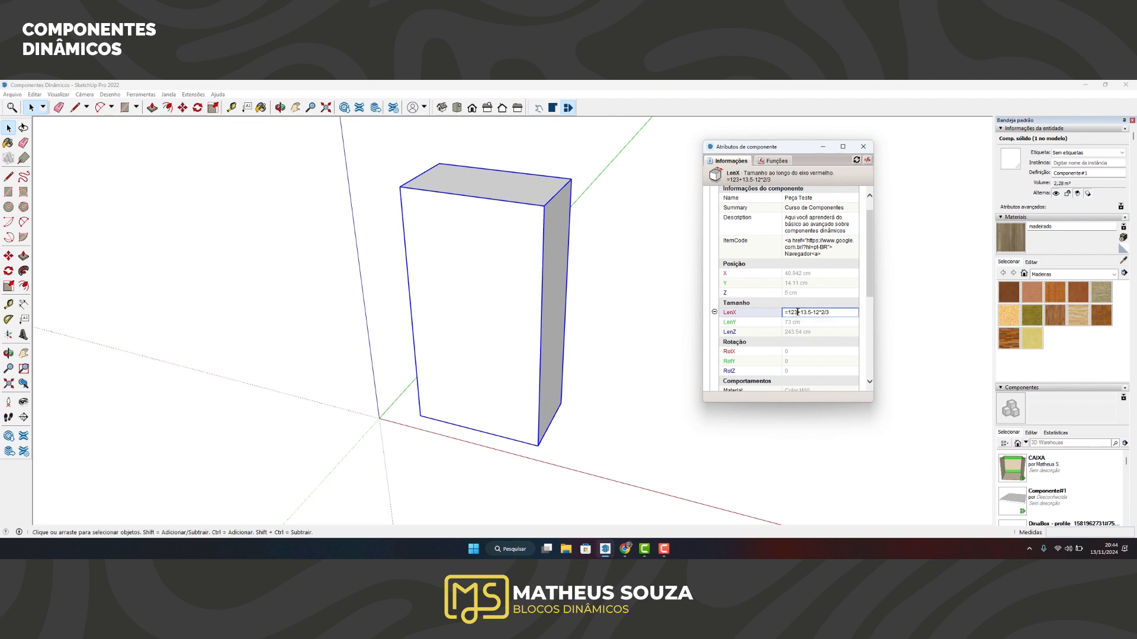
double_click(801, 313)
left_click(802, 313)
left_click_drag(839, 313, 788, 313)
key("BackSpace")
scroll(727, 231, "down", 1)
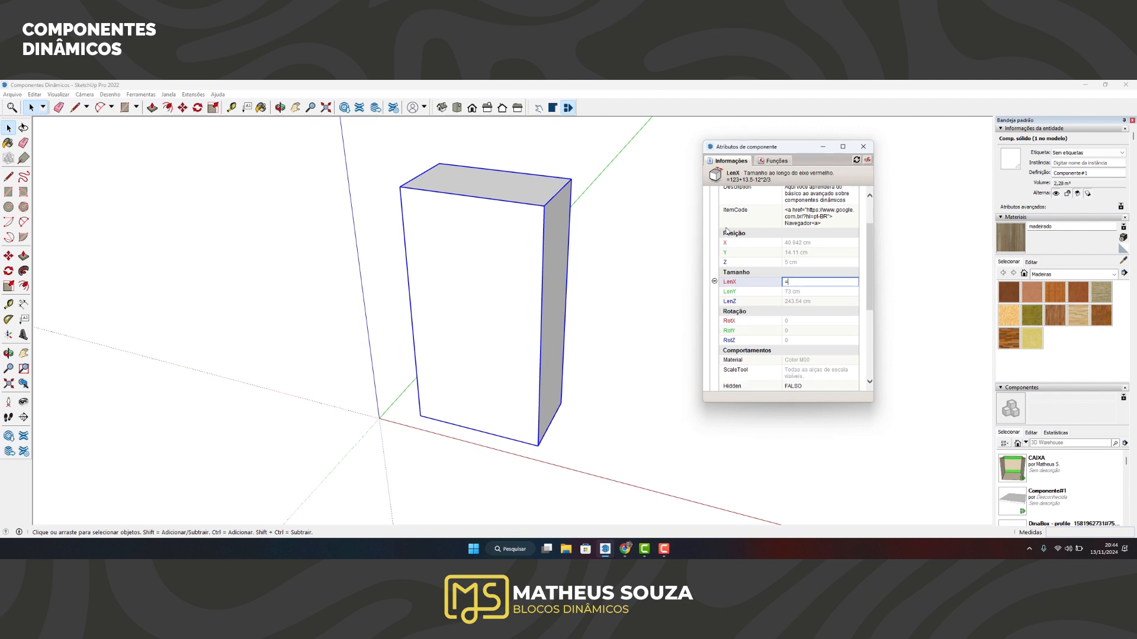
scroll(727, 231, "down", 5)
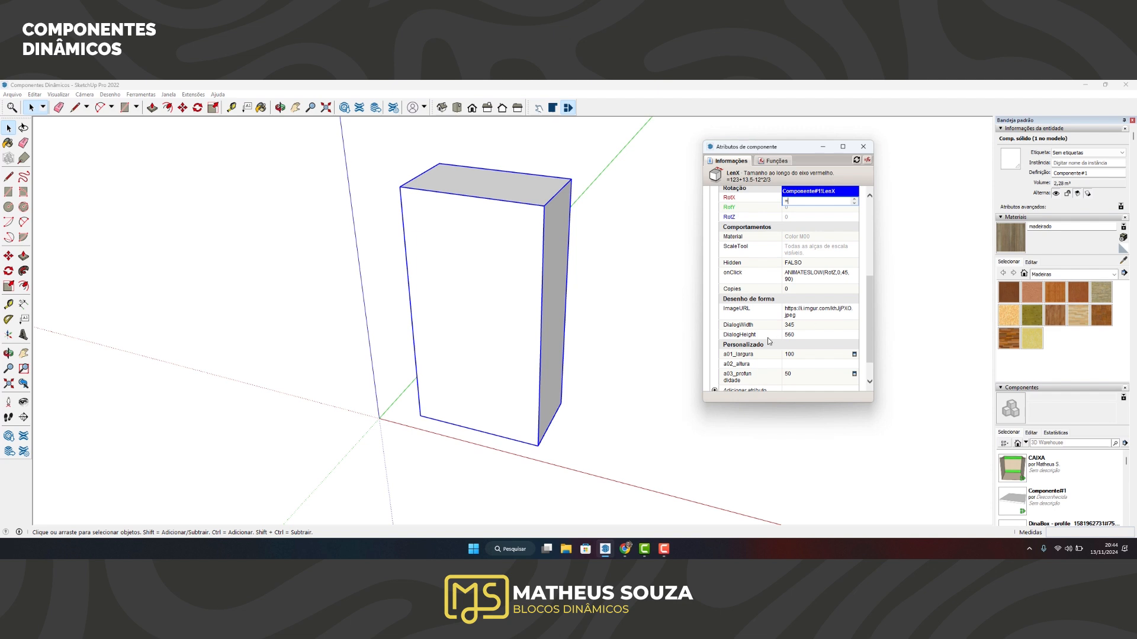
left_click(745, 355)
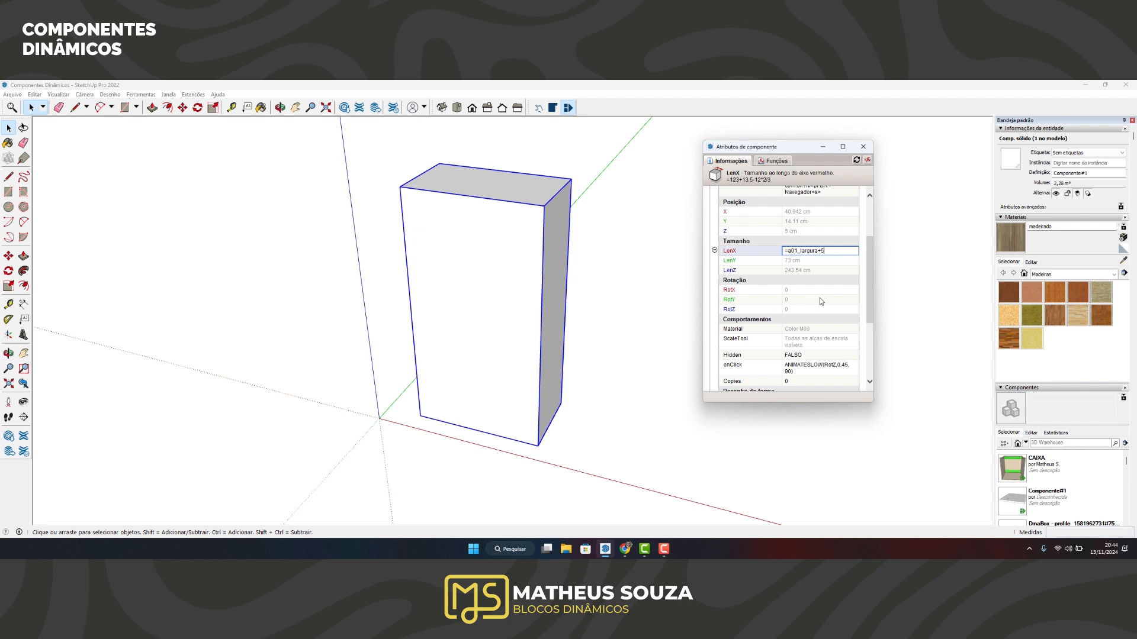
key("Return")
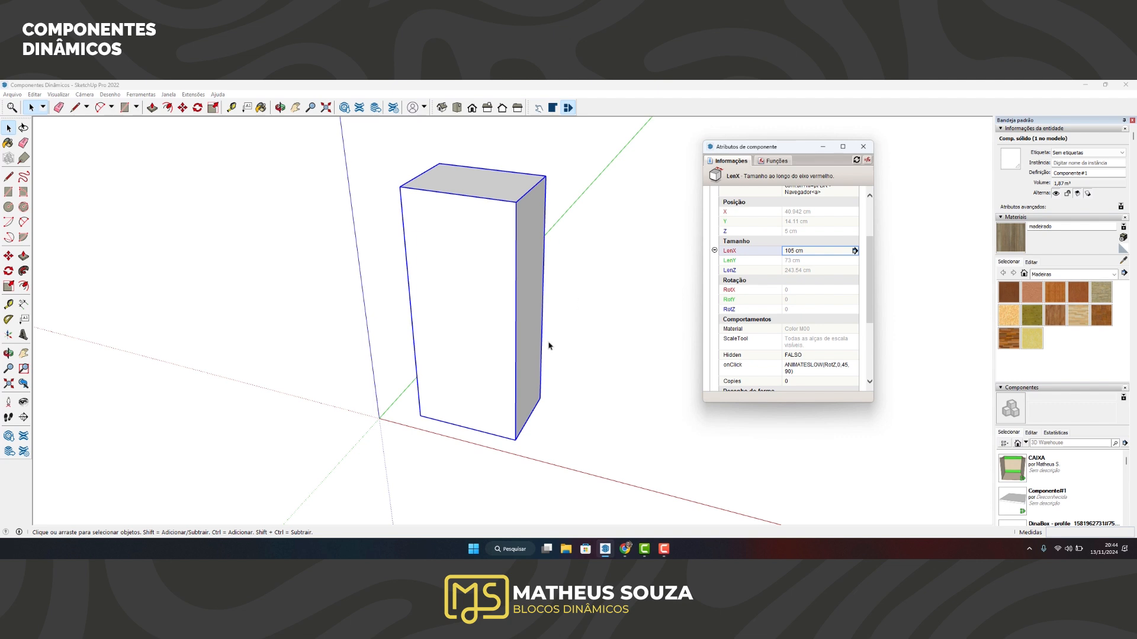
Replace the 5 in the LenX formula with the custom depth attribute, making it =a01_largura+a03_profundidade.
scroll(785, 331, "down", 1)
scroll(784, 336, "down", 2)
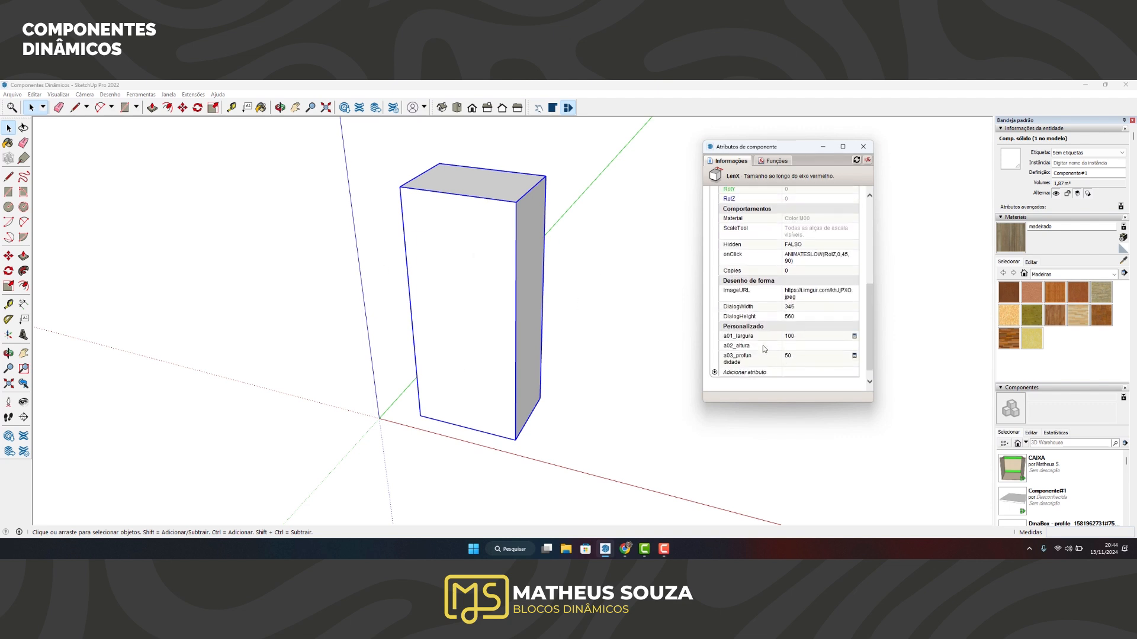
scroll(770, 308, "up", 2)
scroll(805, 265, "down", 1)
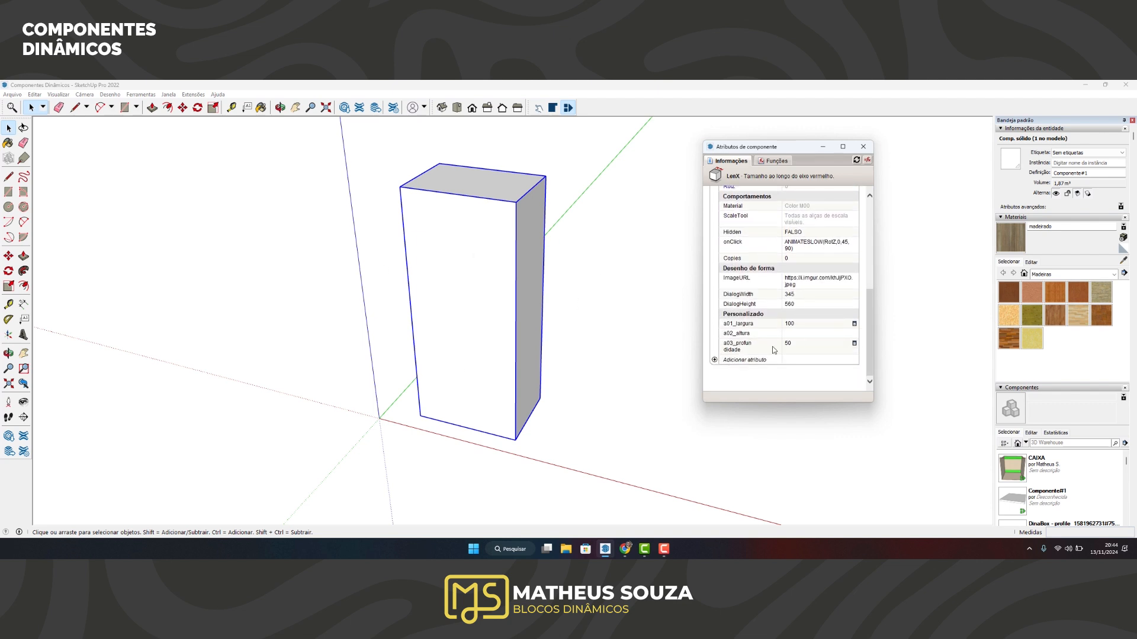
scroll(772, 350, "up", 3)
left_click(831, 312)
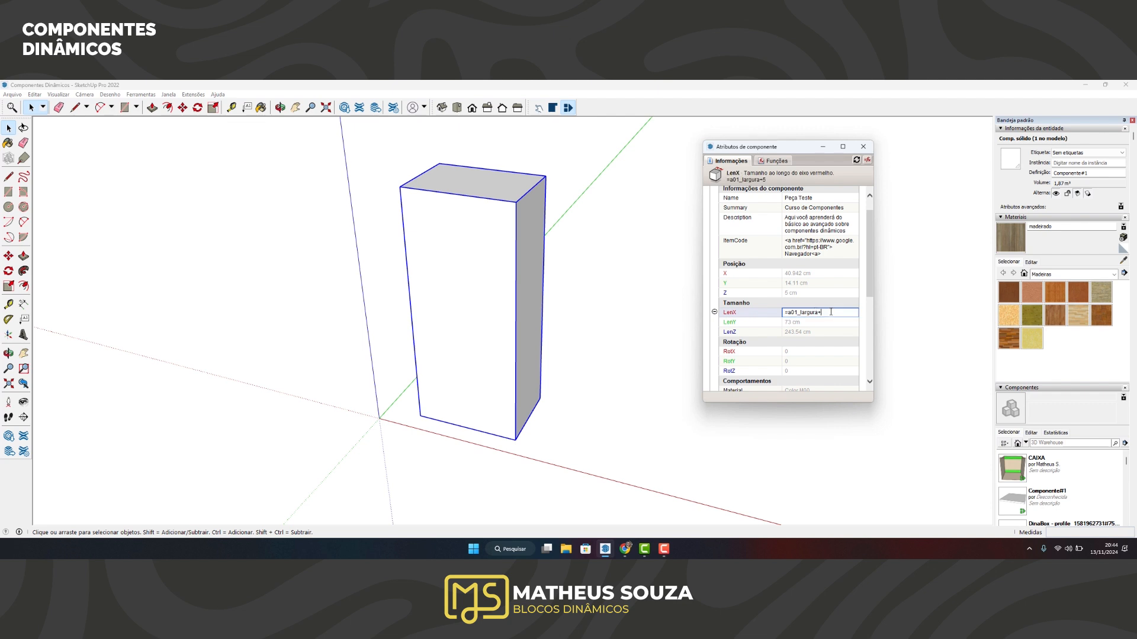
scroll(819, 317, "down", 3)
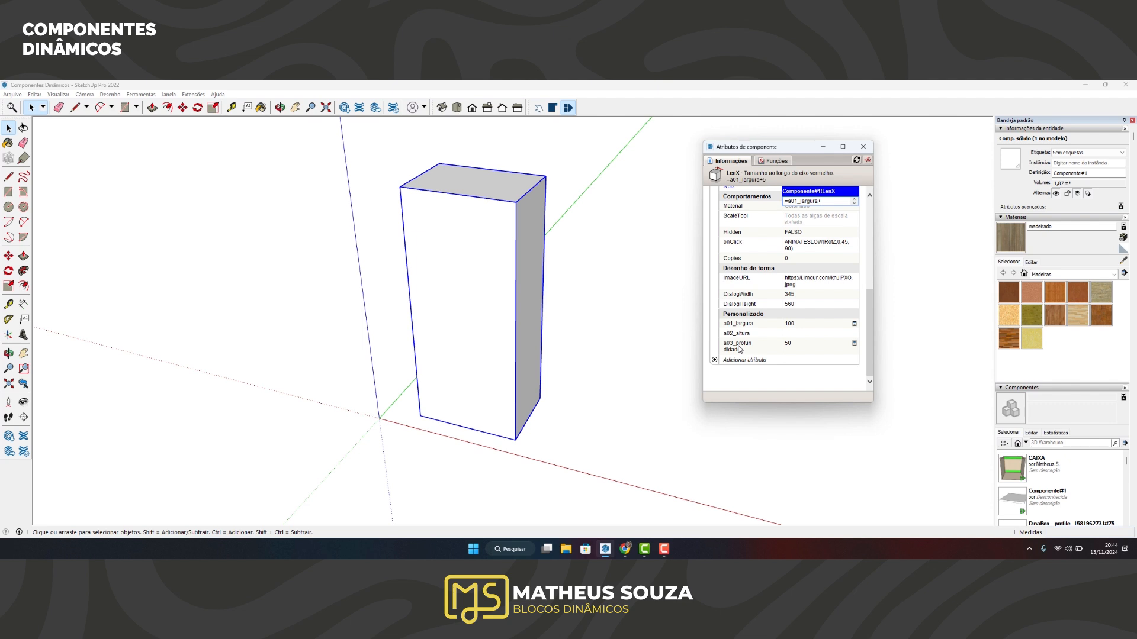
left_click(738, 347)
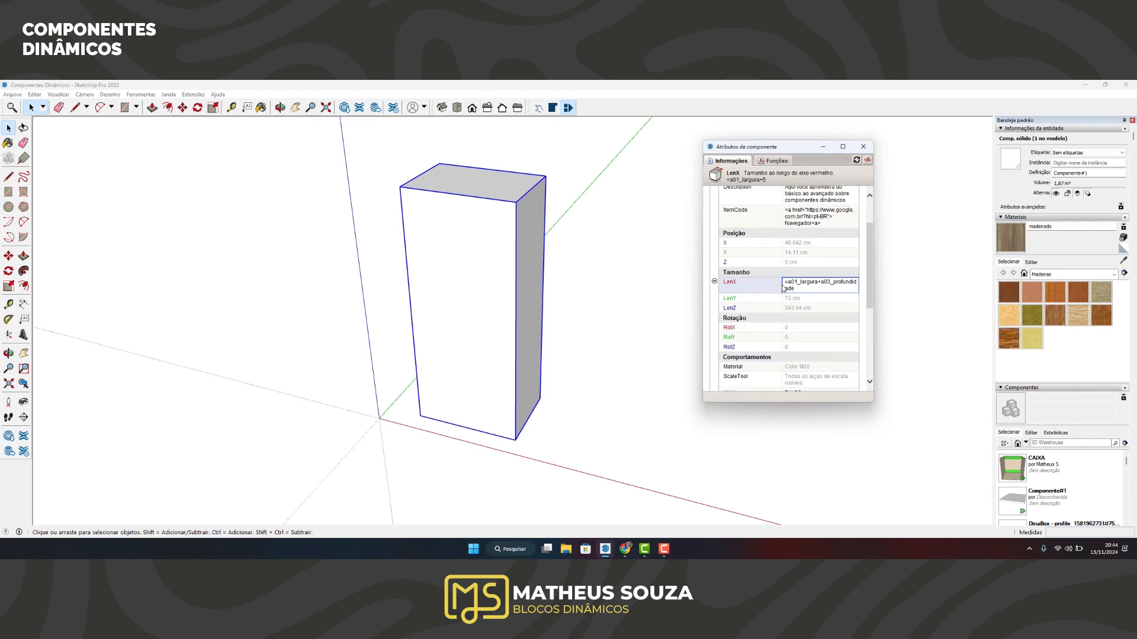
key("Return")
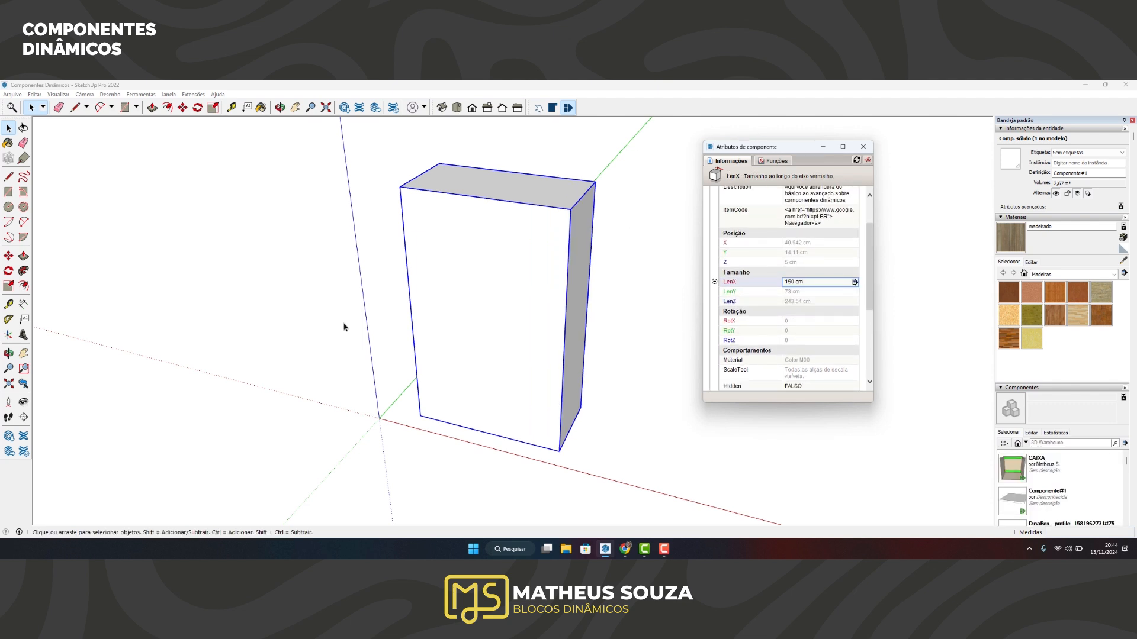
Remove the added depth attribute from the LenX formula, leaving =a01_largura.
scroll(818, 353, "down", 2)
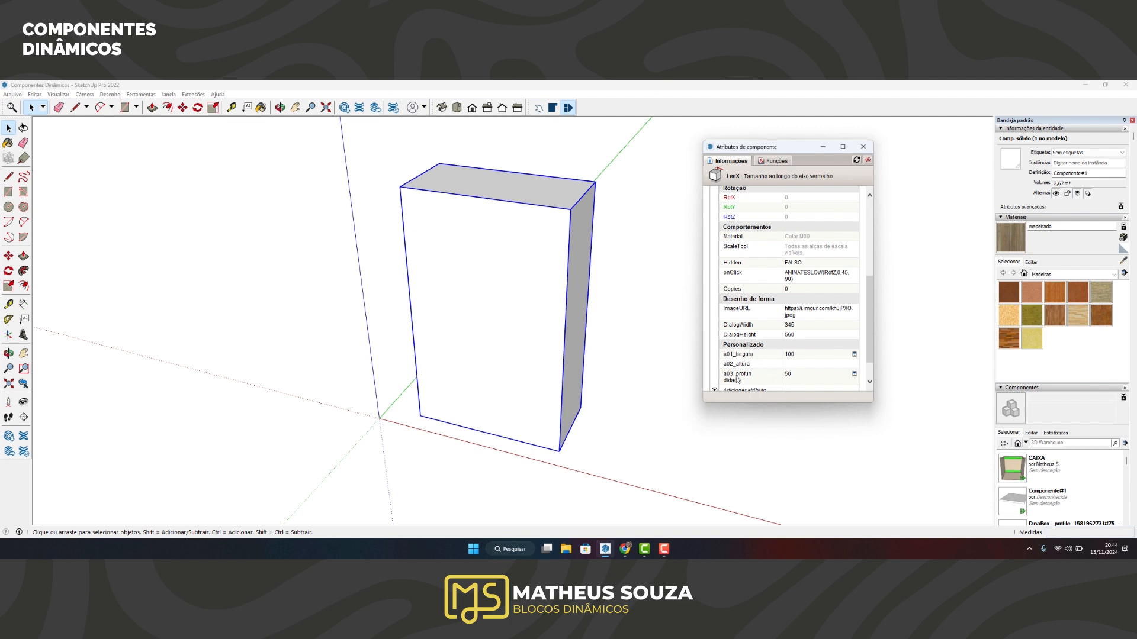
scroll(783, 338, "up", 1)
scroll(784, 338, "up", 3)
left_click(822, 306)
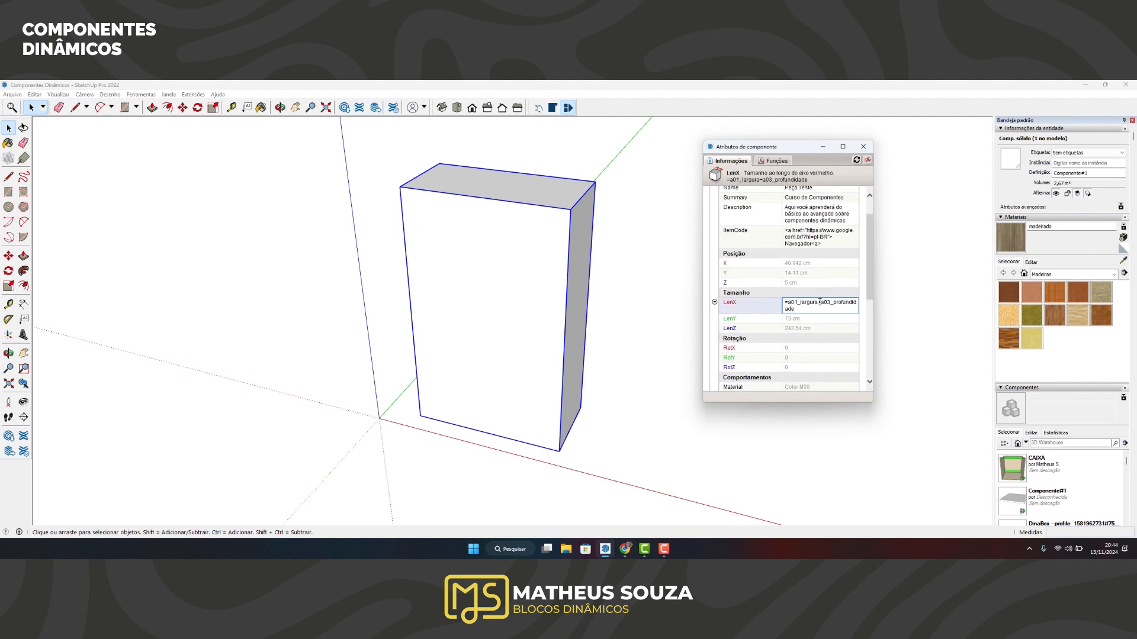
left_click_drag(819, 303, 852, 310)
key("BackSpace")
key("Return")
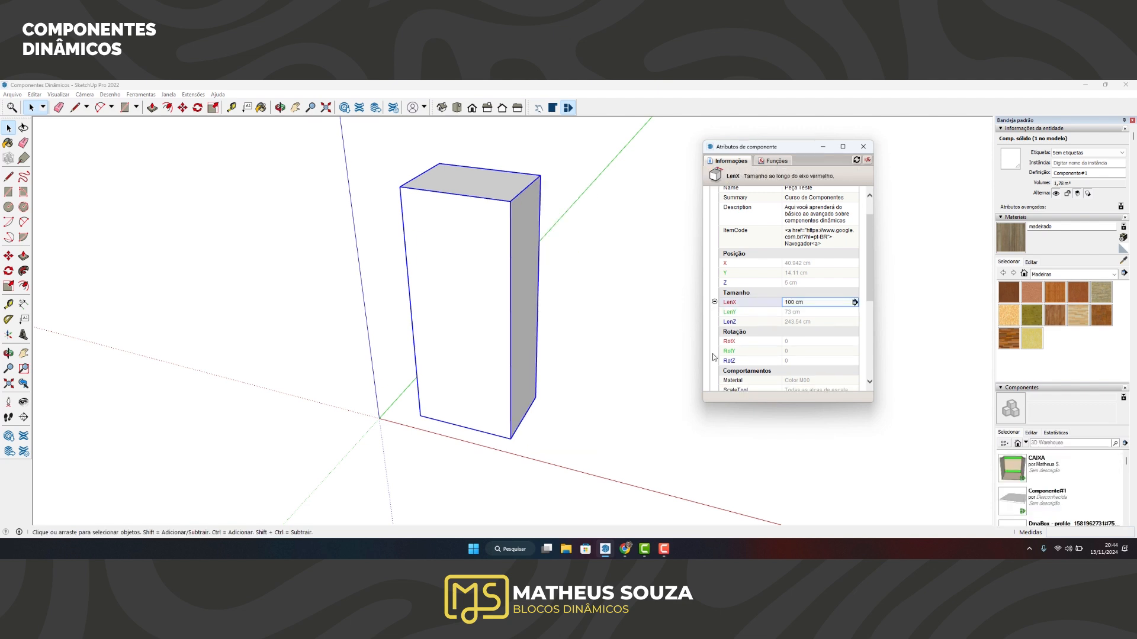
Set the LenZ formula to =a01_largura/2, referencing the custom width attribute.
left_click(802, 325)
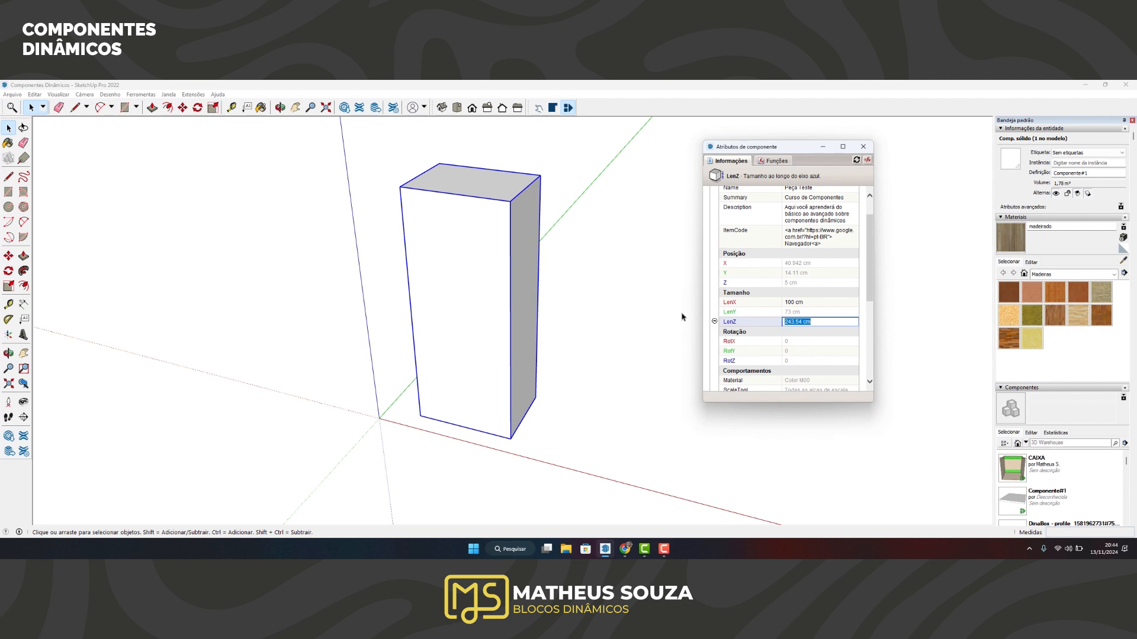
type("=")
scroll(737, 317, "down", 3)
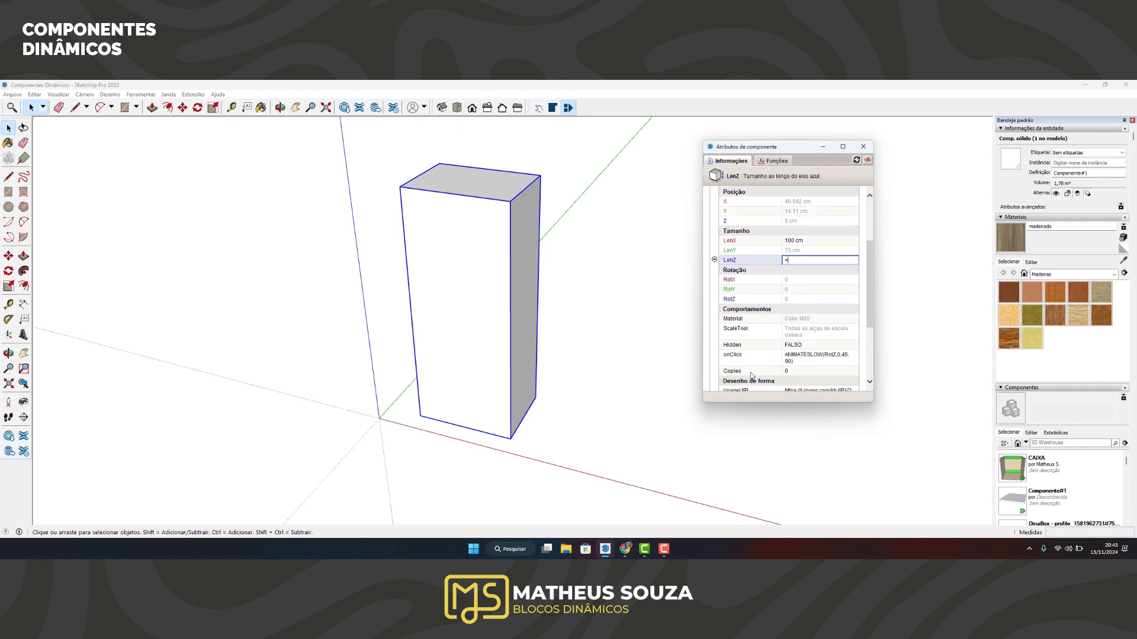
scroll(751, 356, "down", 2)
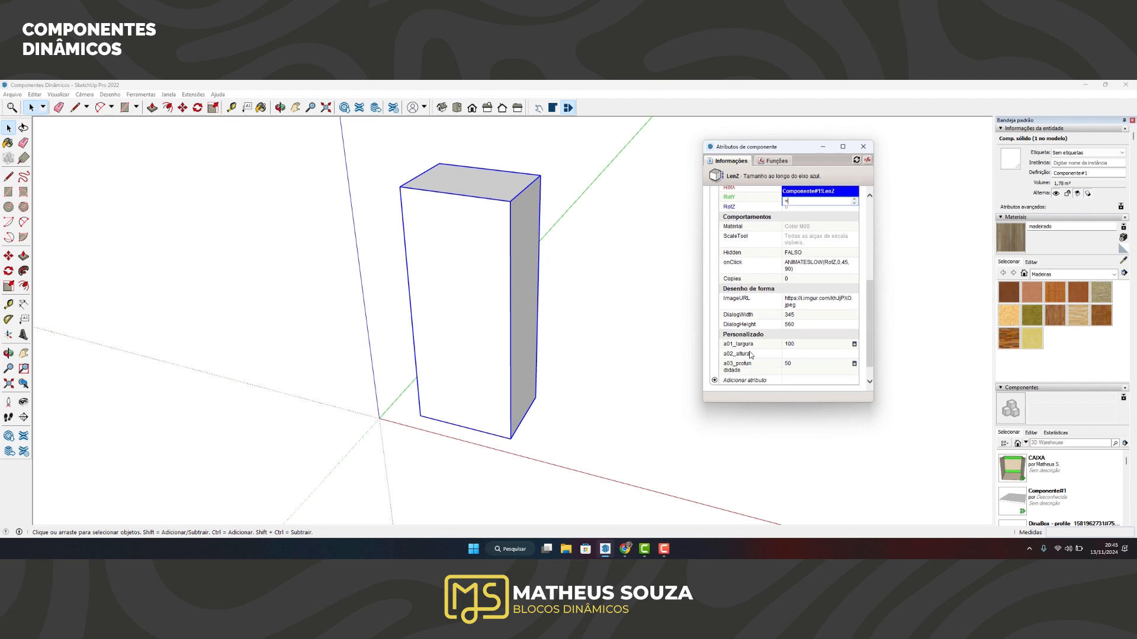
left_click(736, 346)
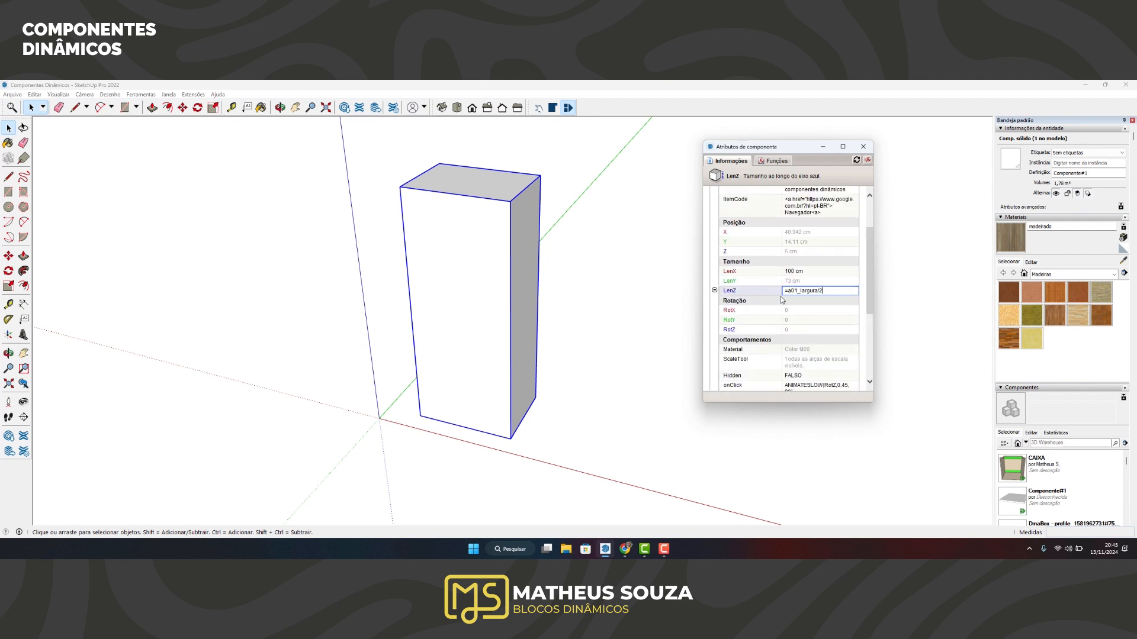
type("/2")
key("Return")
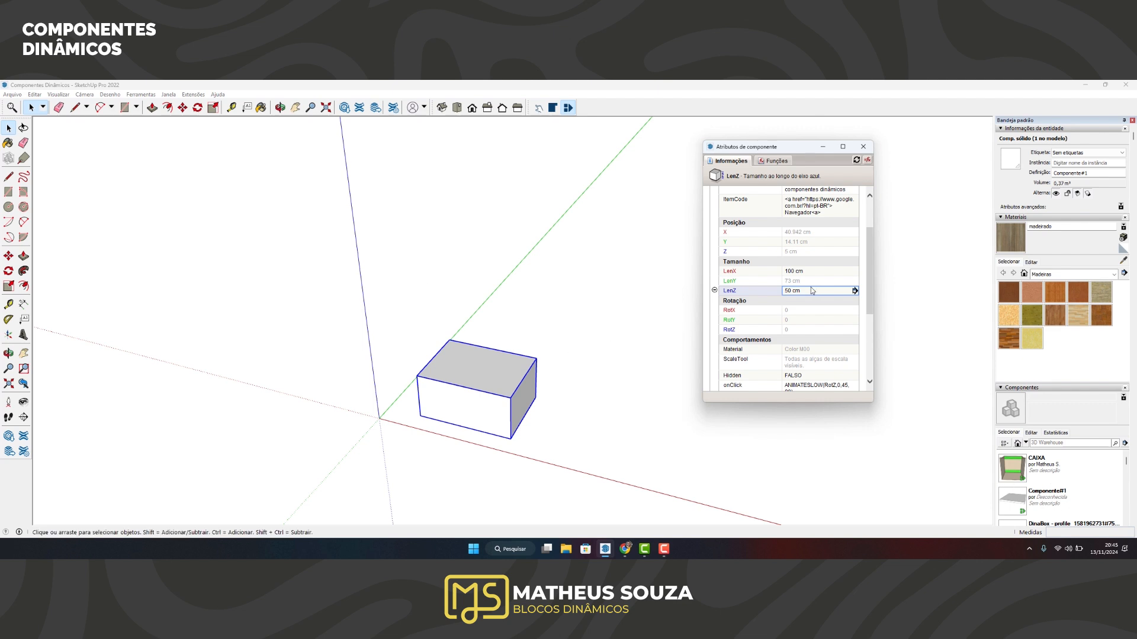
Measure the box's height on its front face with the Tape Measure tool.
scroll(416, 403, "up", 2)
key("t")
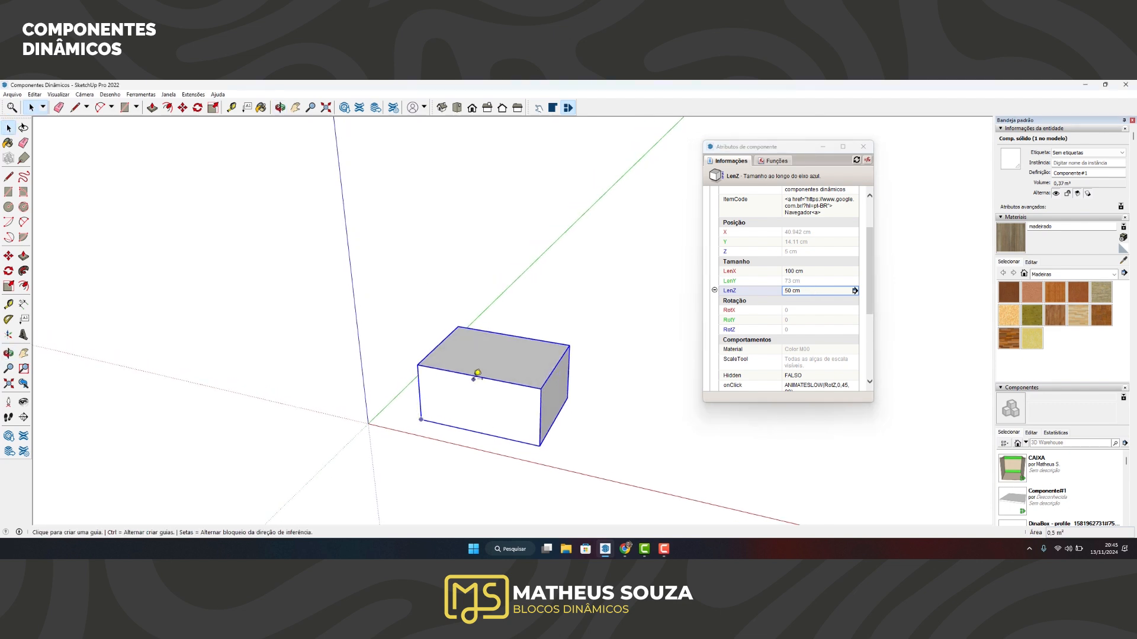
left_click(477, 375)
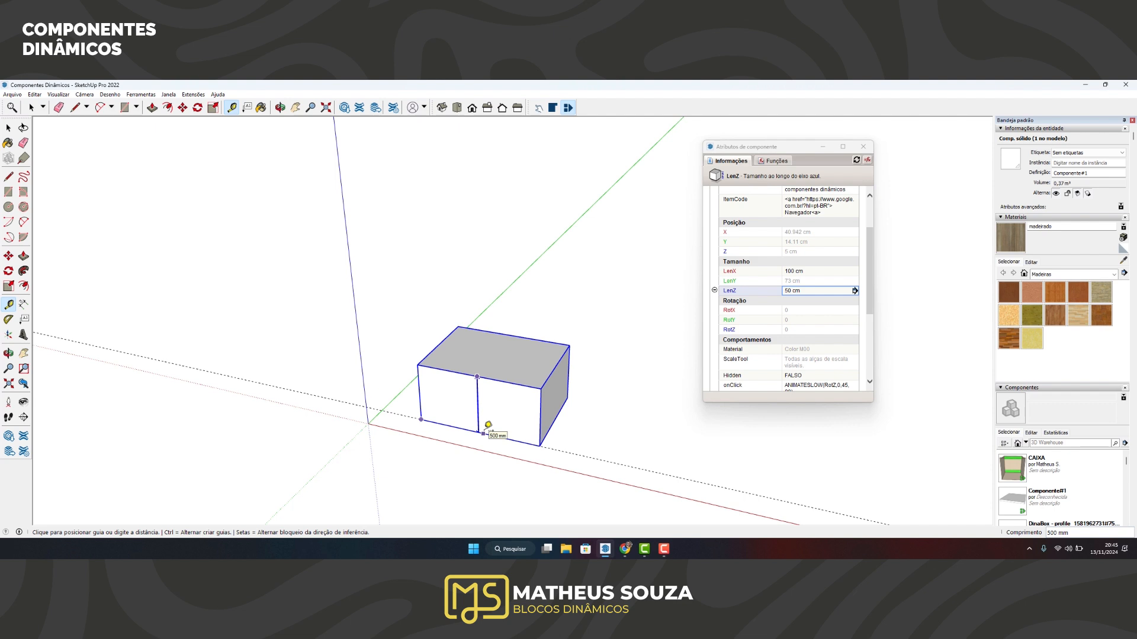
key("space")
Set the LenY formula to =a01_largura-10, referencing the custom width attribute.
left_click(799, 284)
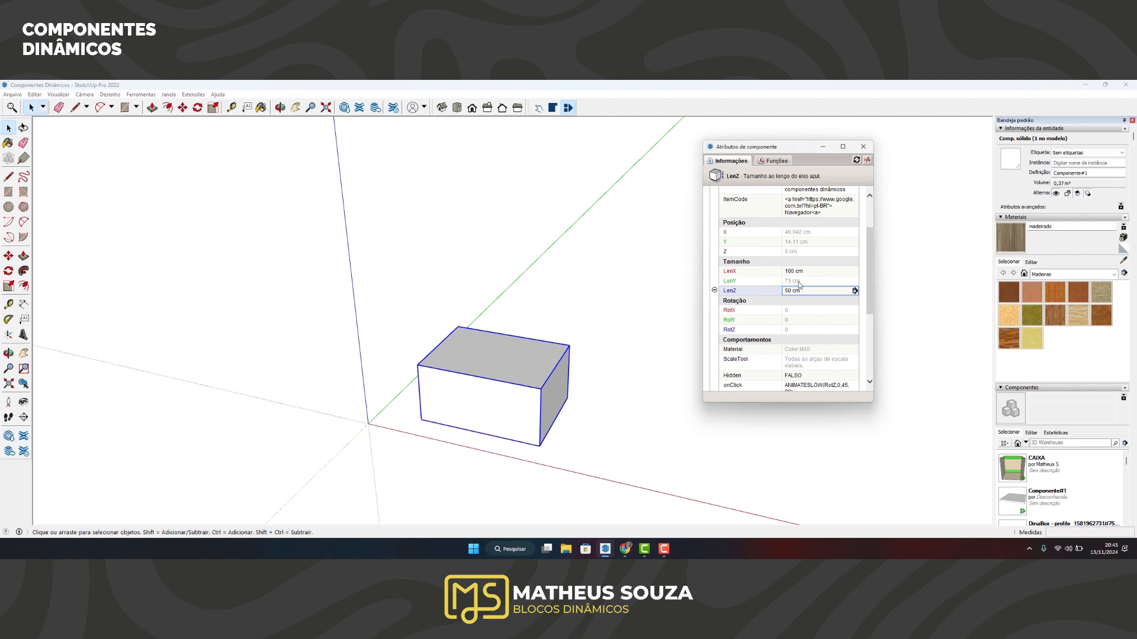
left_click(799, 282)
type("=")
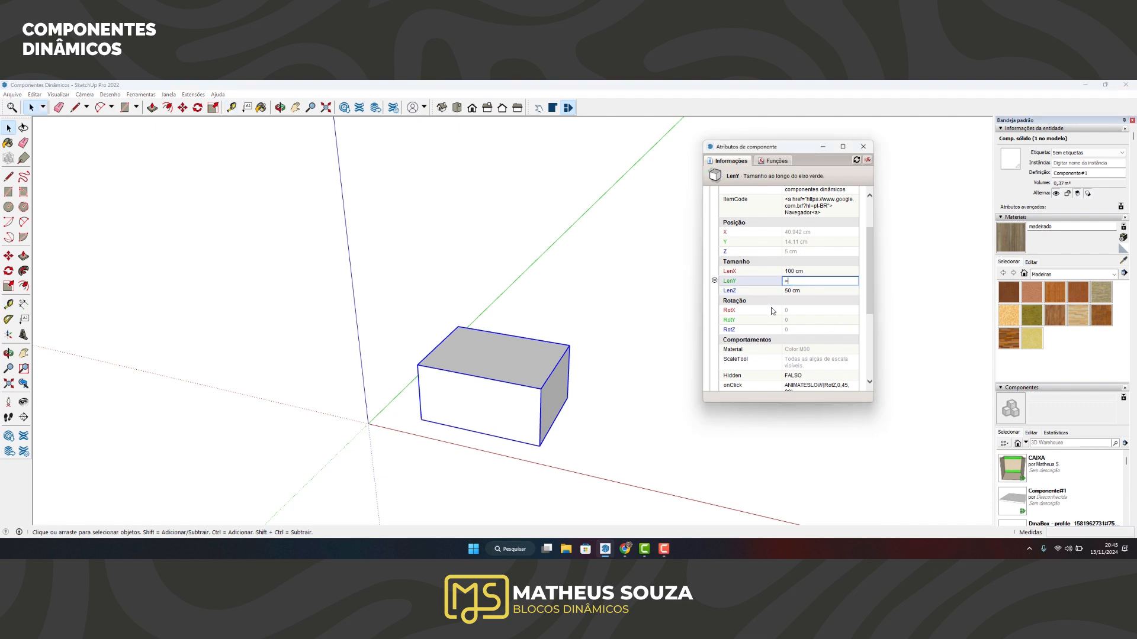
scroll(769, 314, "down", 4)
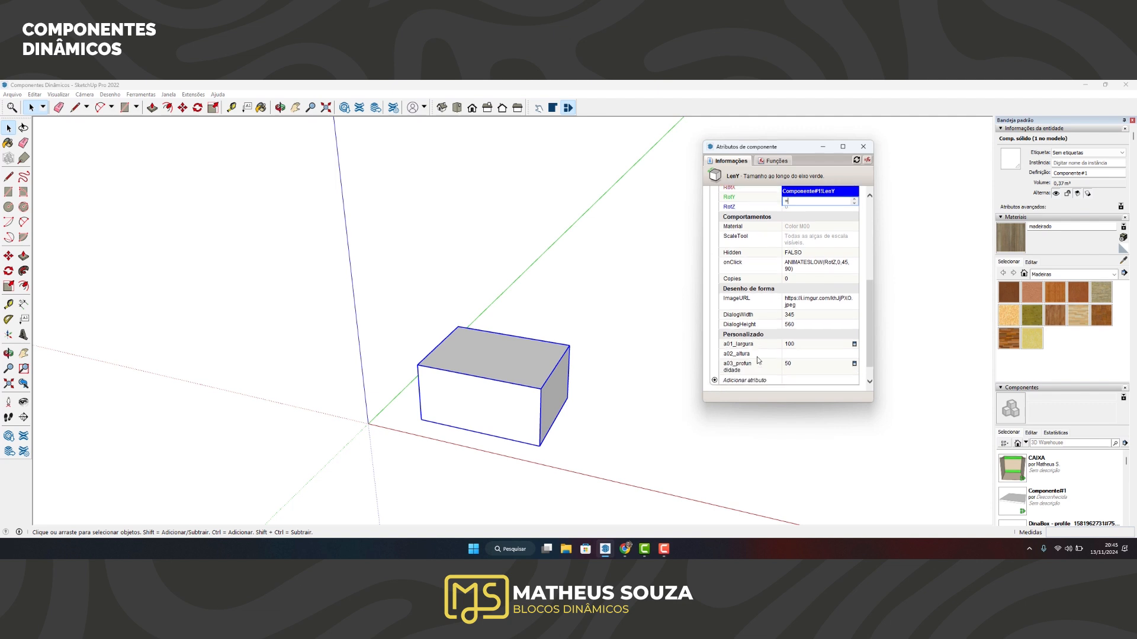
left_click(739, 344)
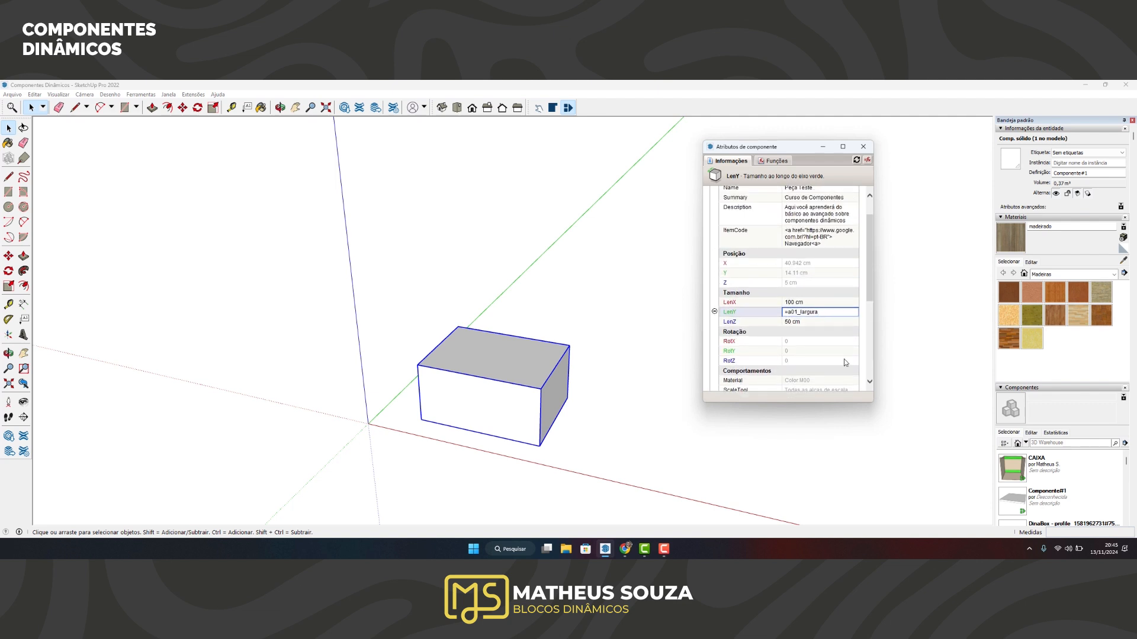
type("-10")
key("Return")
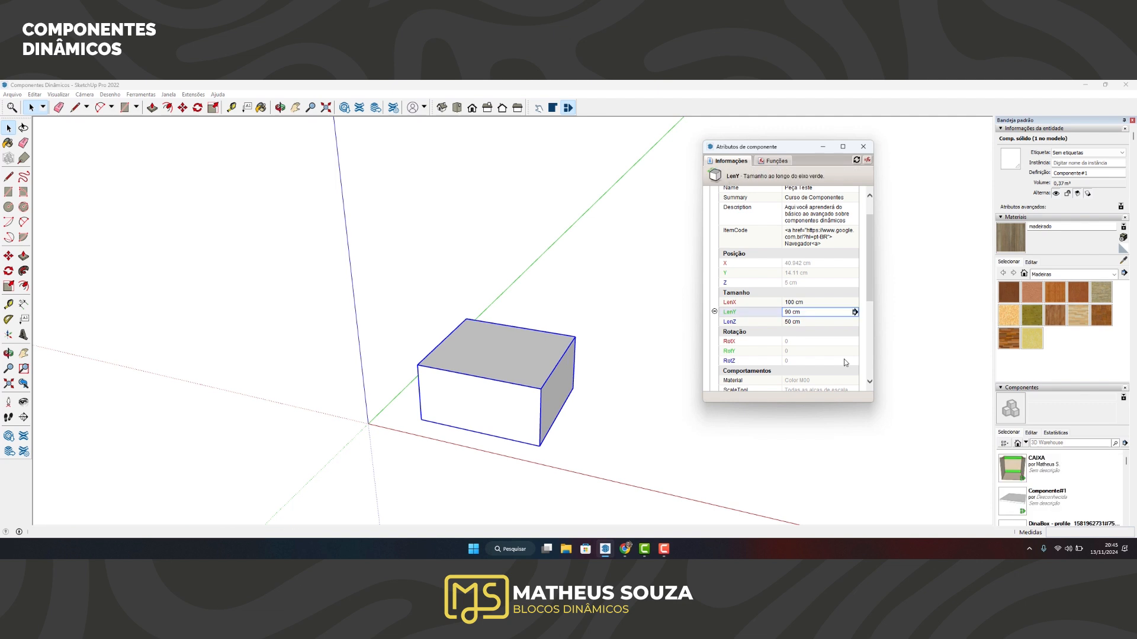
Measure the box's top face along the green axis with the Tape Measure tool.
middle_click_drag(621, 381, 492, 387)
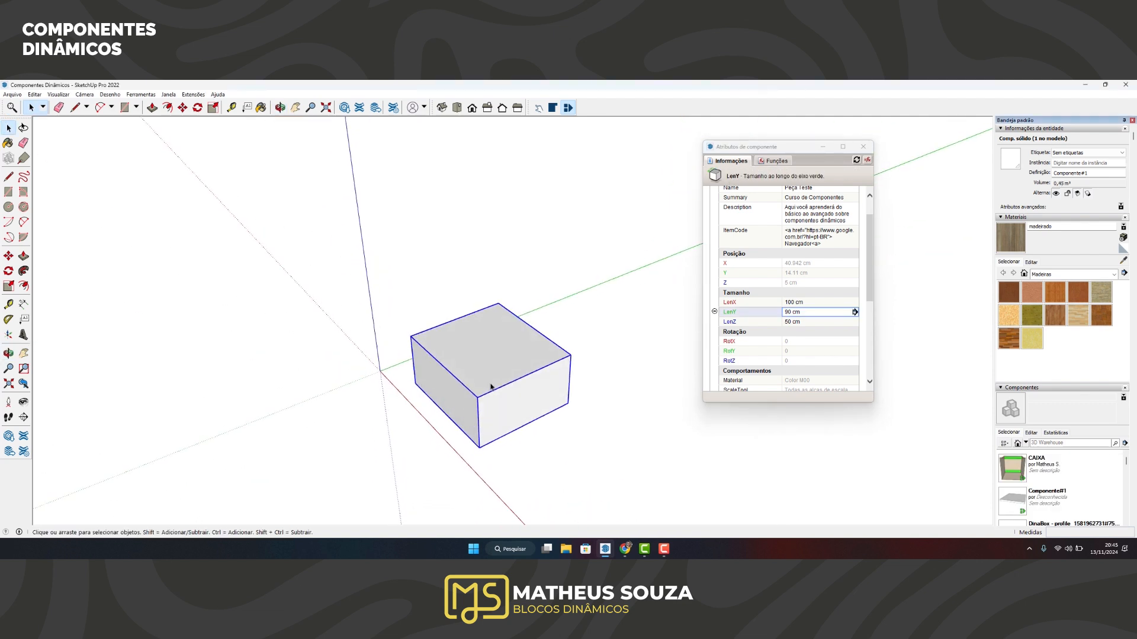
middle_click_drag(597, 378, 503, 386)
key("t")
left_click(446, 373)
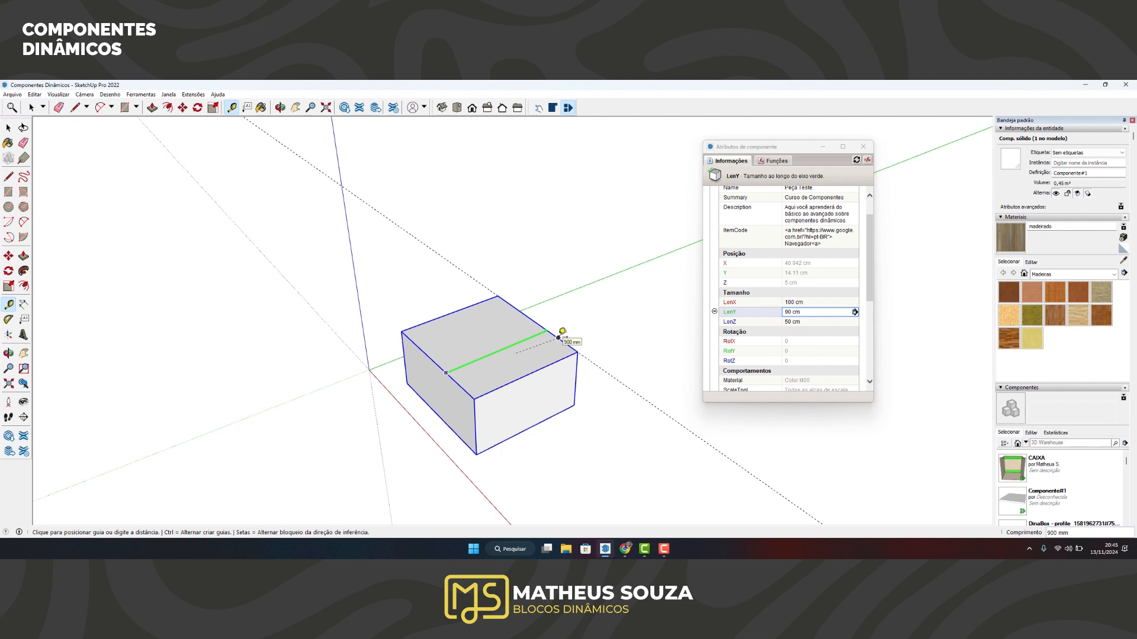
key("space")
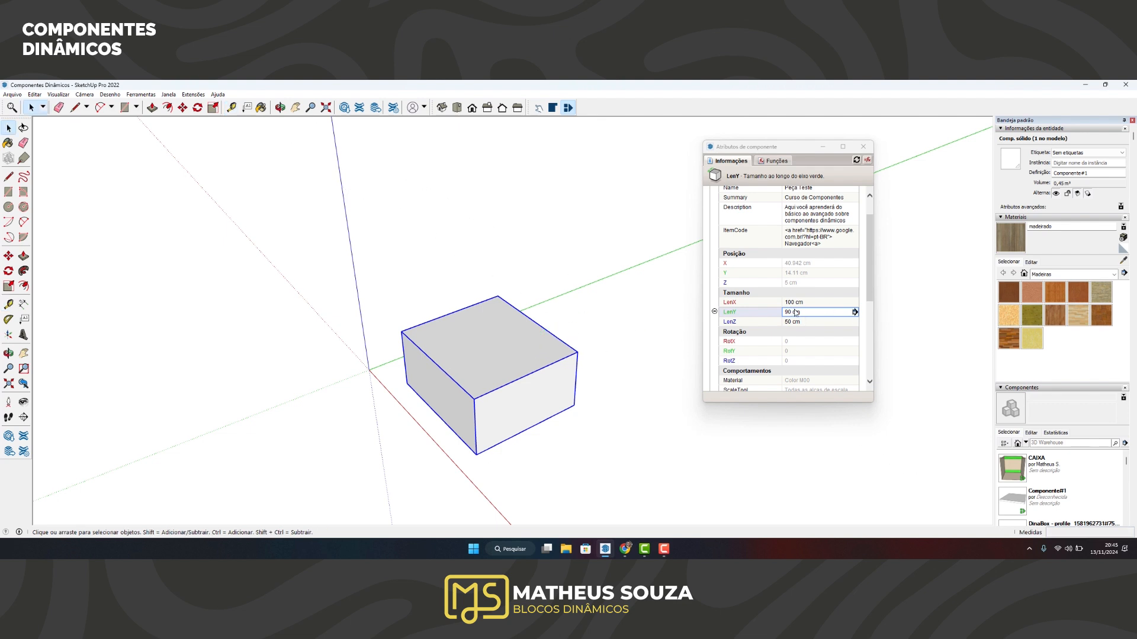
Set the custom width attribute a01_largura to 150.
scroll(795, 314, "down", 1)
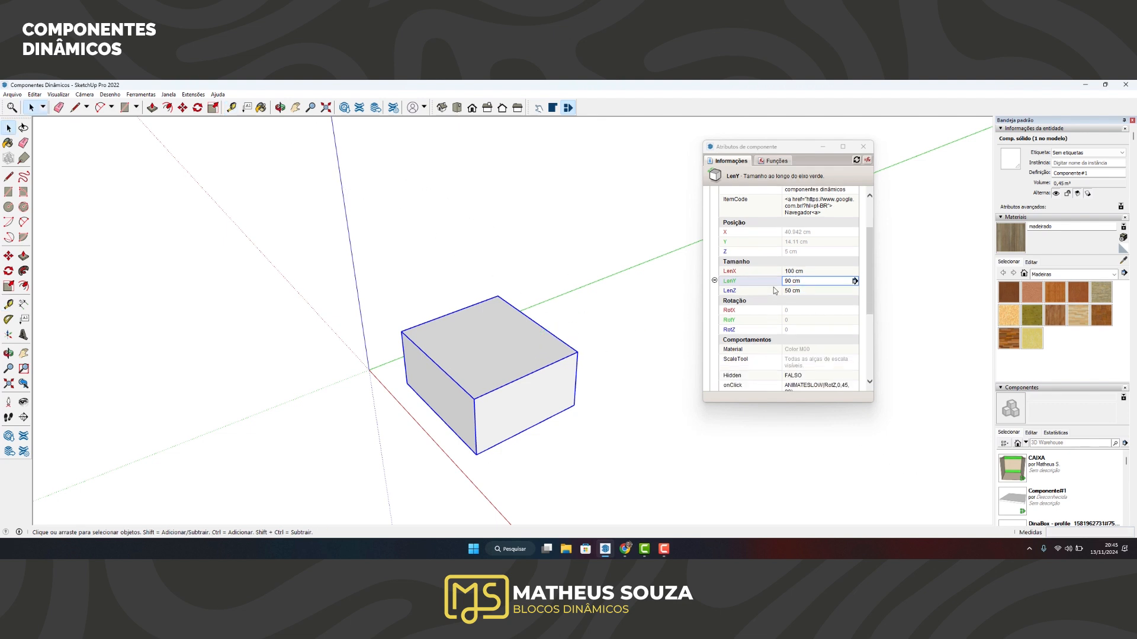
scroll(798, 294, "down", 5)
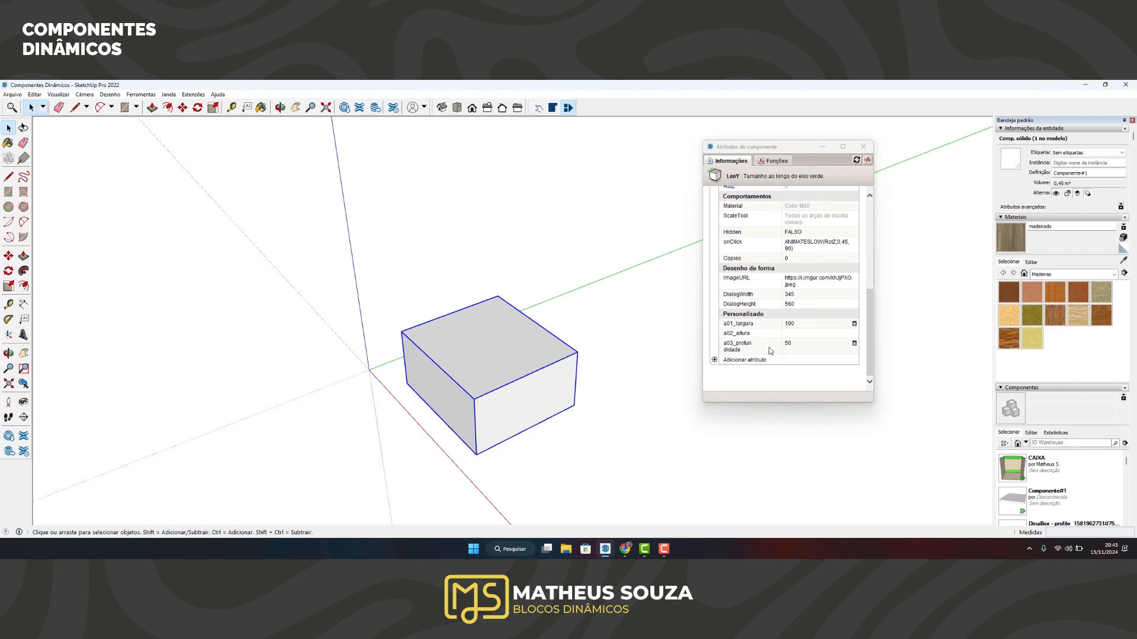
scroll(769, 329, "up", 3)
scroll(781, 331, "down", 3)
scroll(797, 336, "up", 1)
scroll(474, 346, "down", 1)
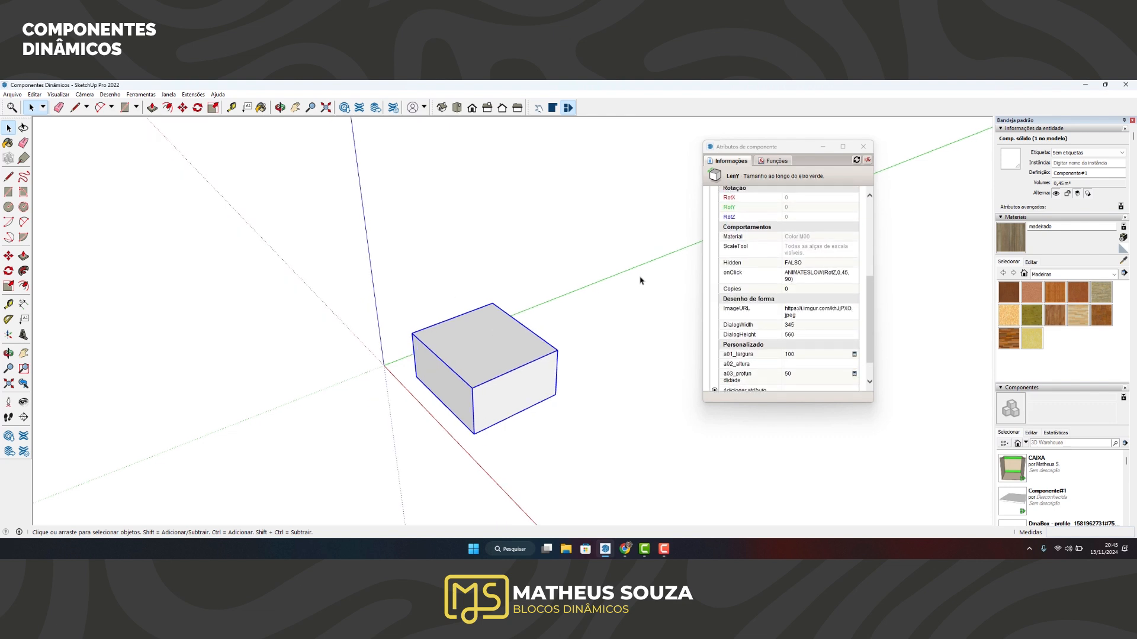
scroll(512, 311, "up", 1)
scroll(758, 325, "up", 1)
scroll(757, 324, "down", 2)
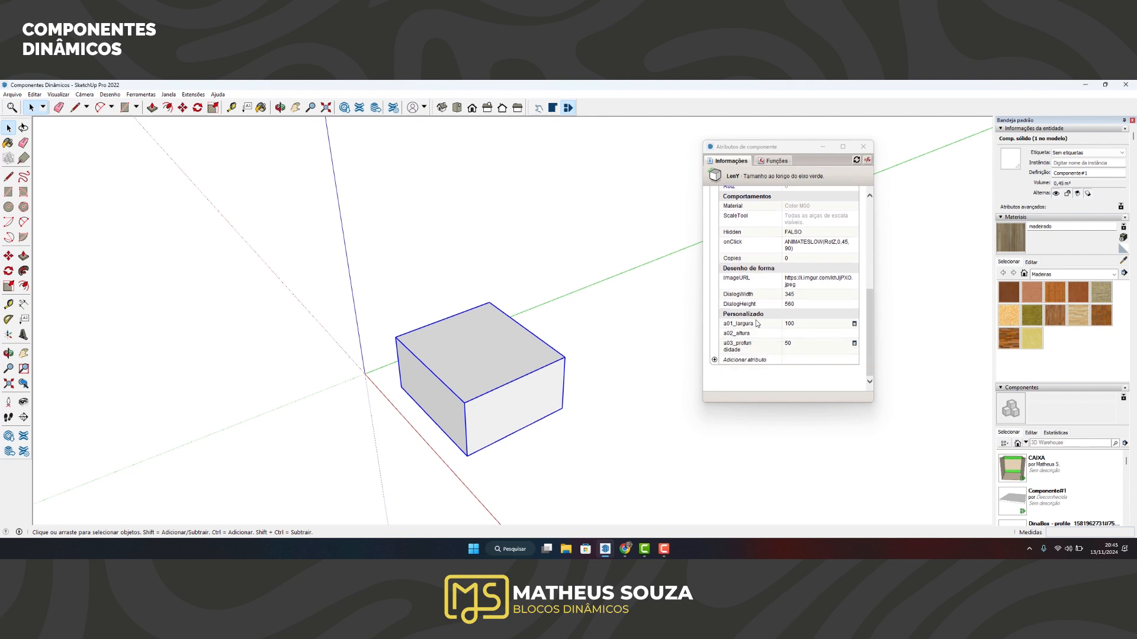
left_click(798, 325)
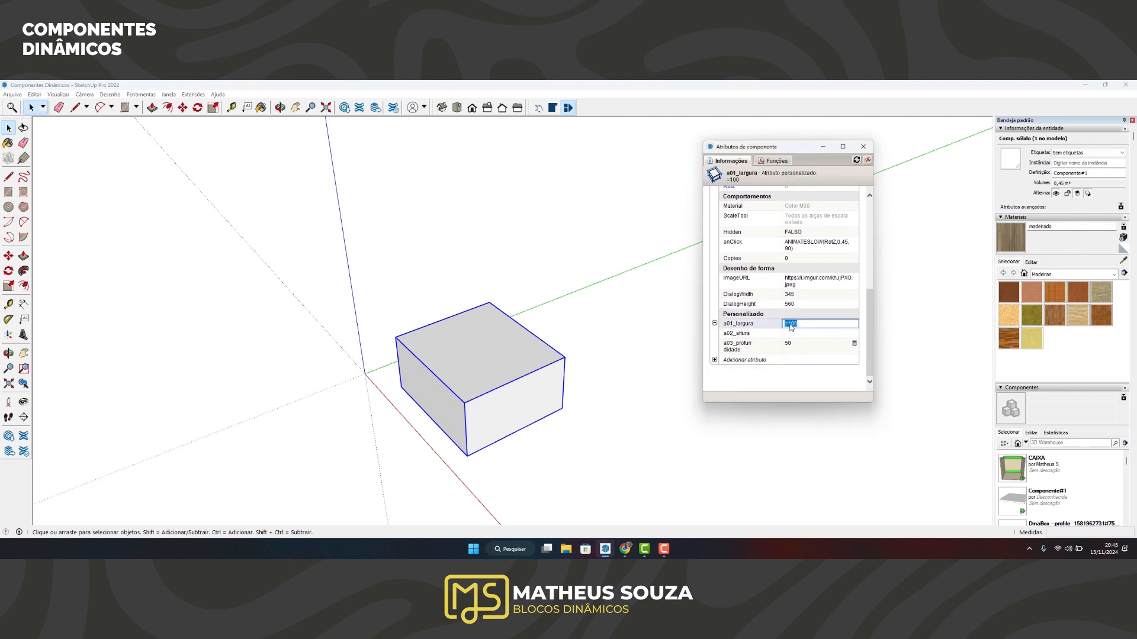
double_click(791, 324)
type("150")
key("Return")
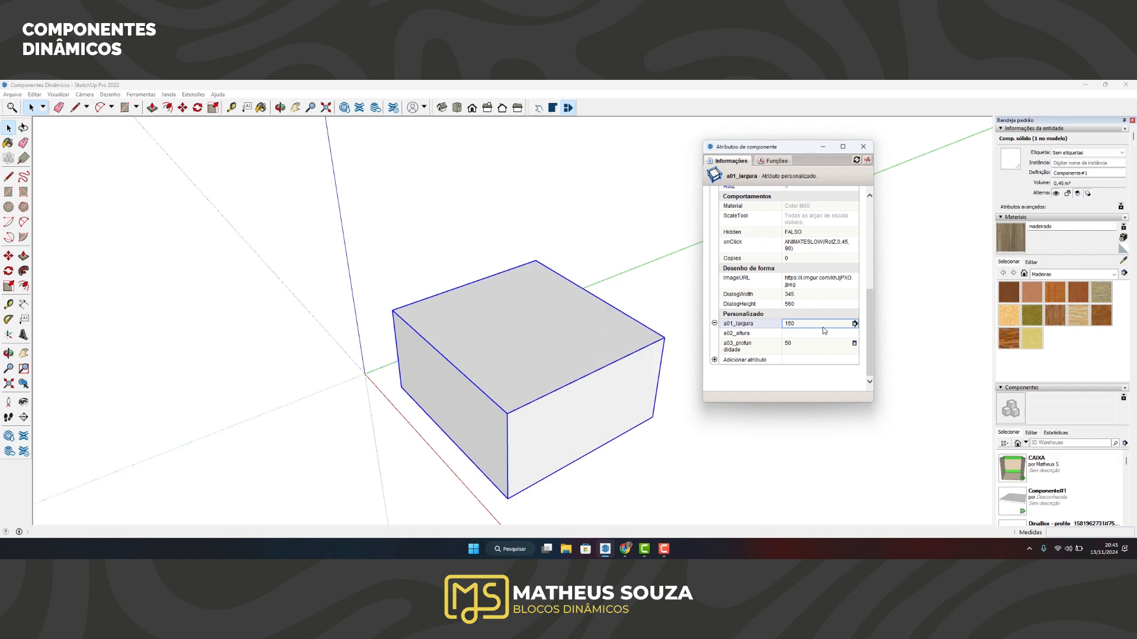
Append a division by 2 to the LenY formula, making it =a01_largura-10/2.
scroll(537, 311, "down", 2)
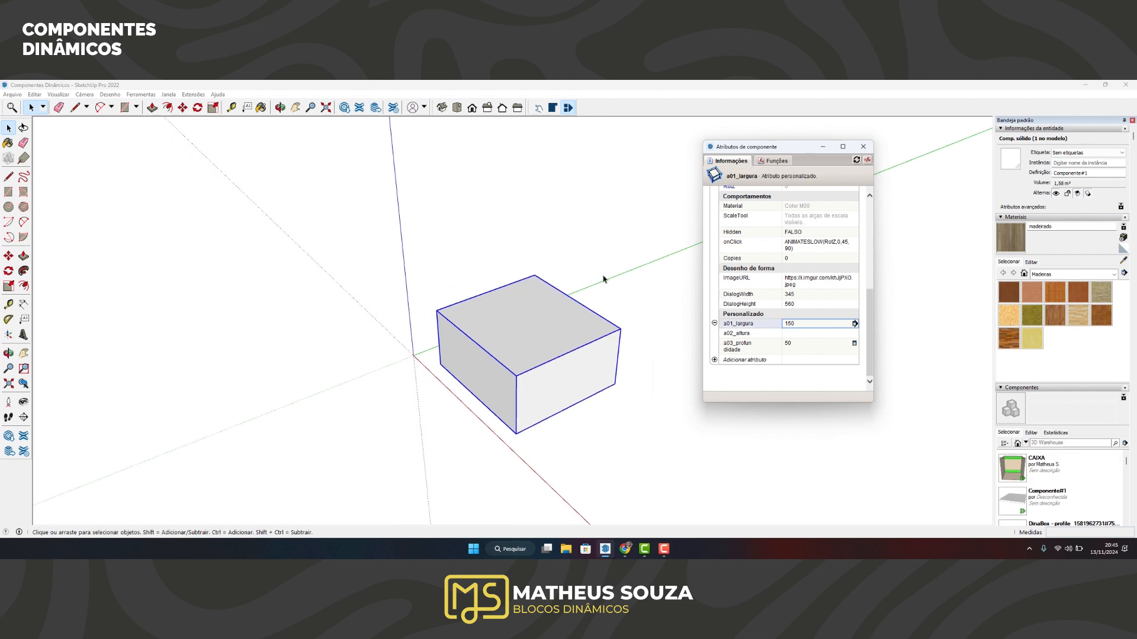
scroll(580, 315, "up", 1)
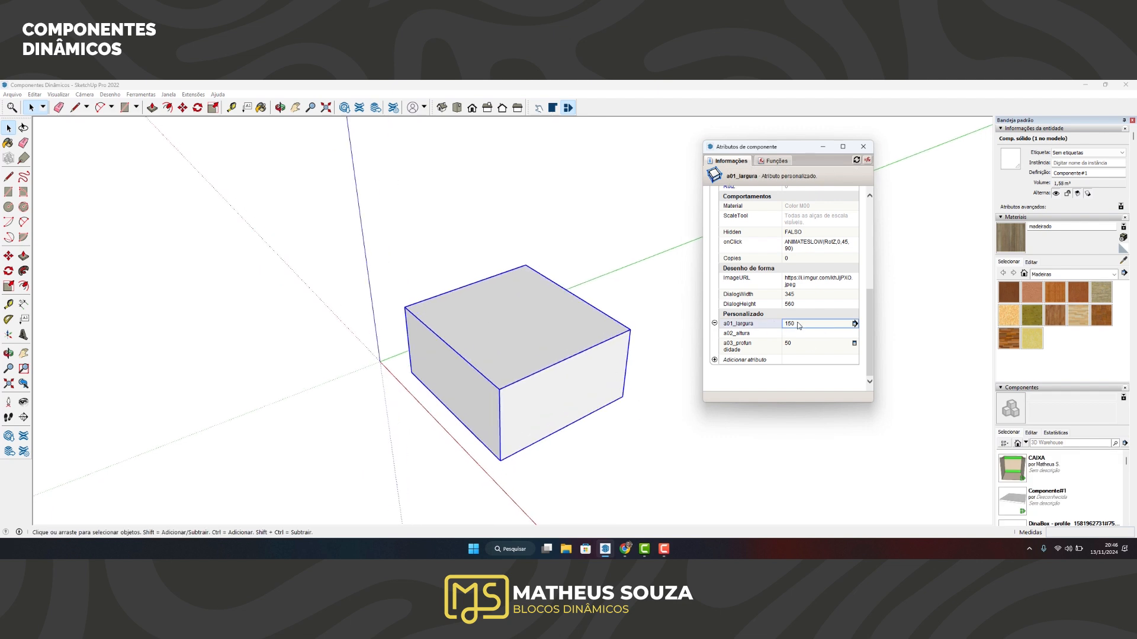
scroll(743, 322, "down", 1)
scroll(813, 233, "up", 2)
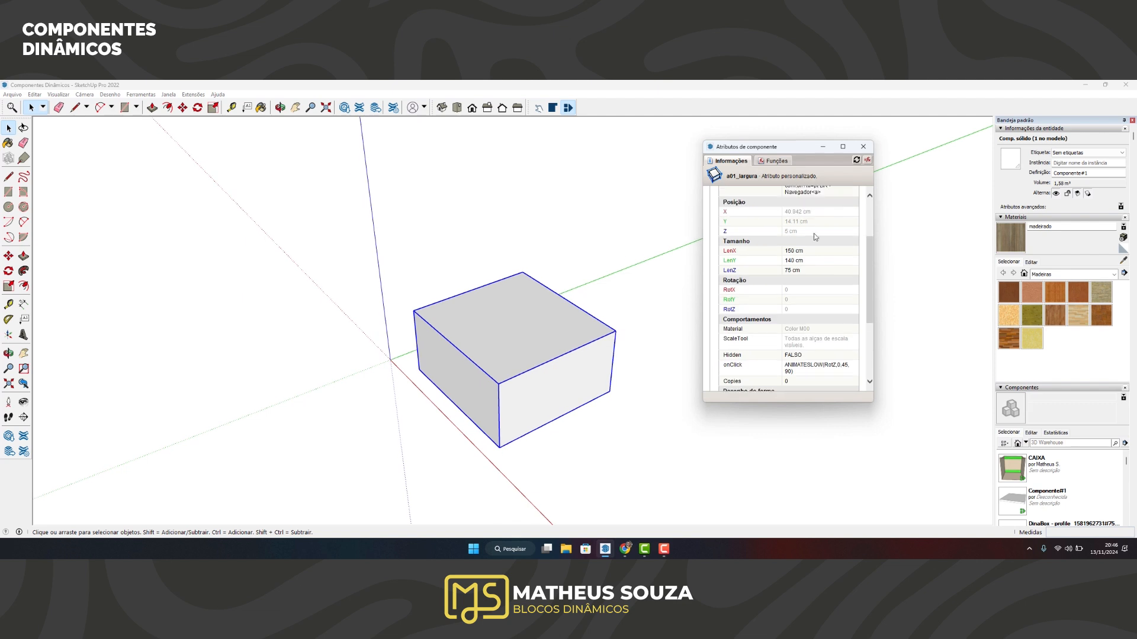
scroll(583, 273, "up", 1)
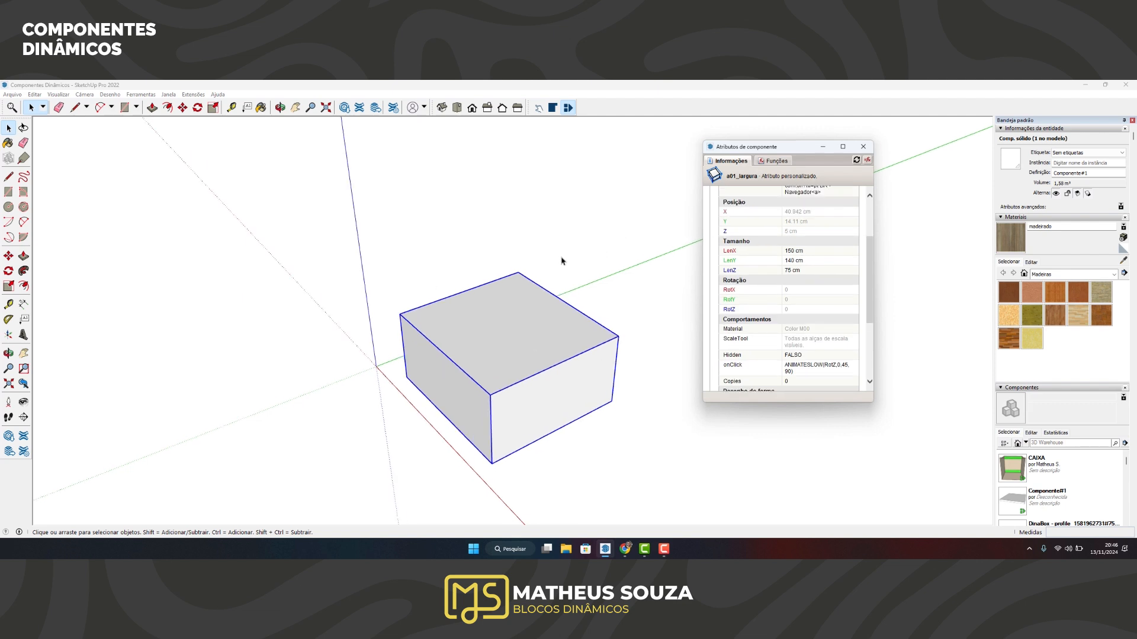
middle_click_drag(520, 353, 628, 346)
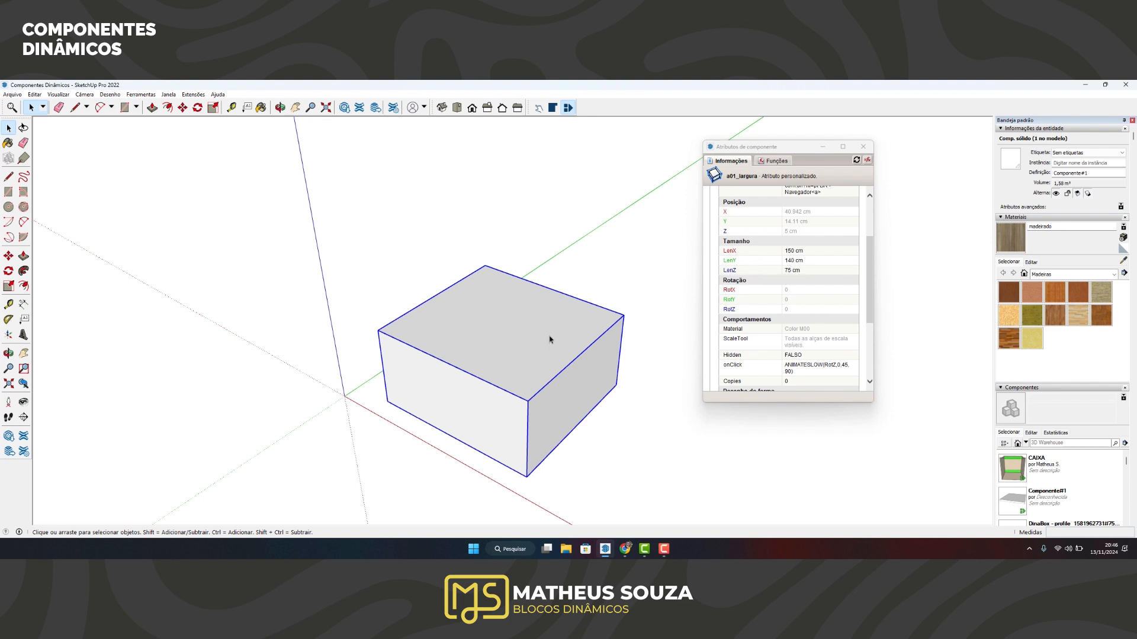
left_click(796, 260)
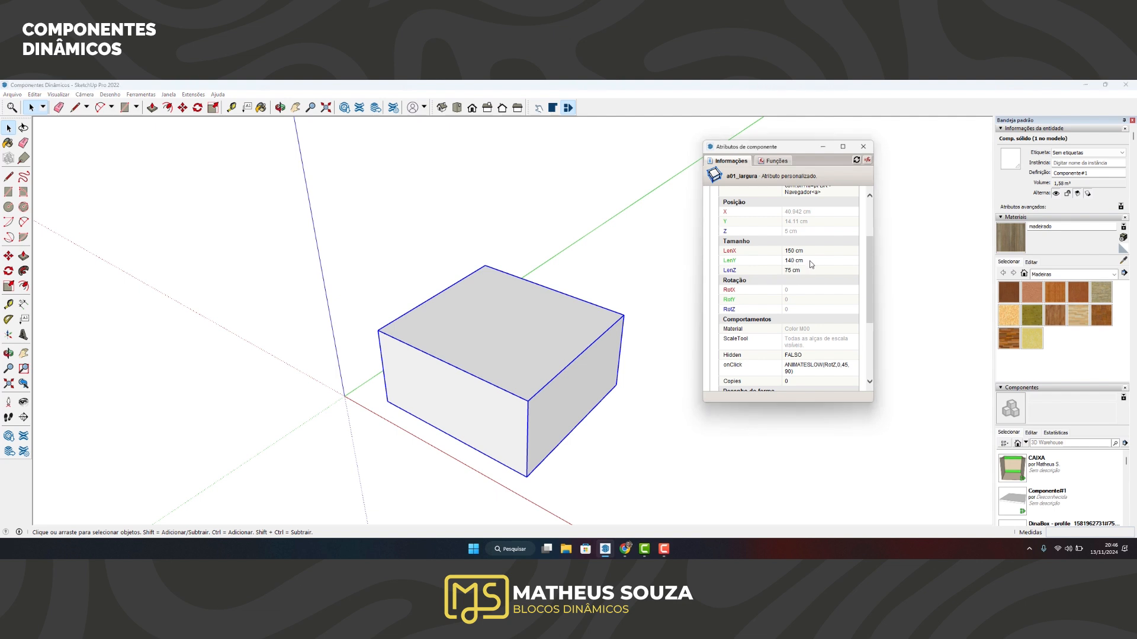
scroll(566, 334, "down", 1)
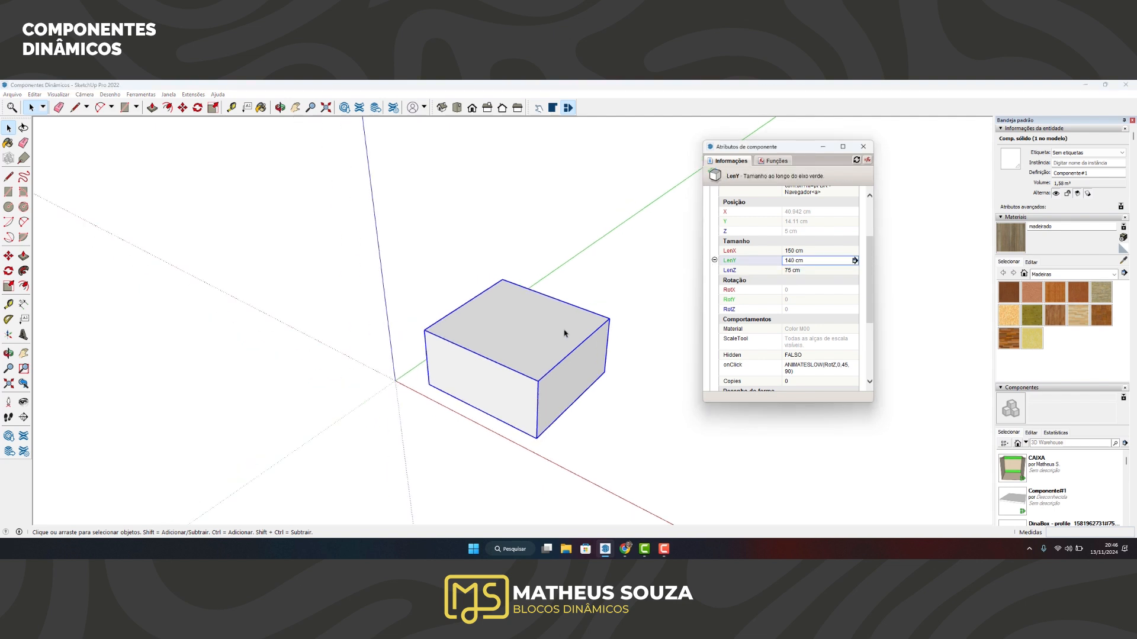
scroll(419, 254, "up", 3)
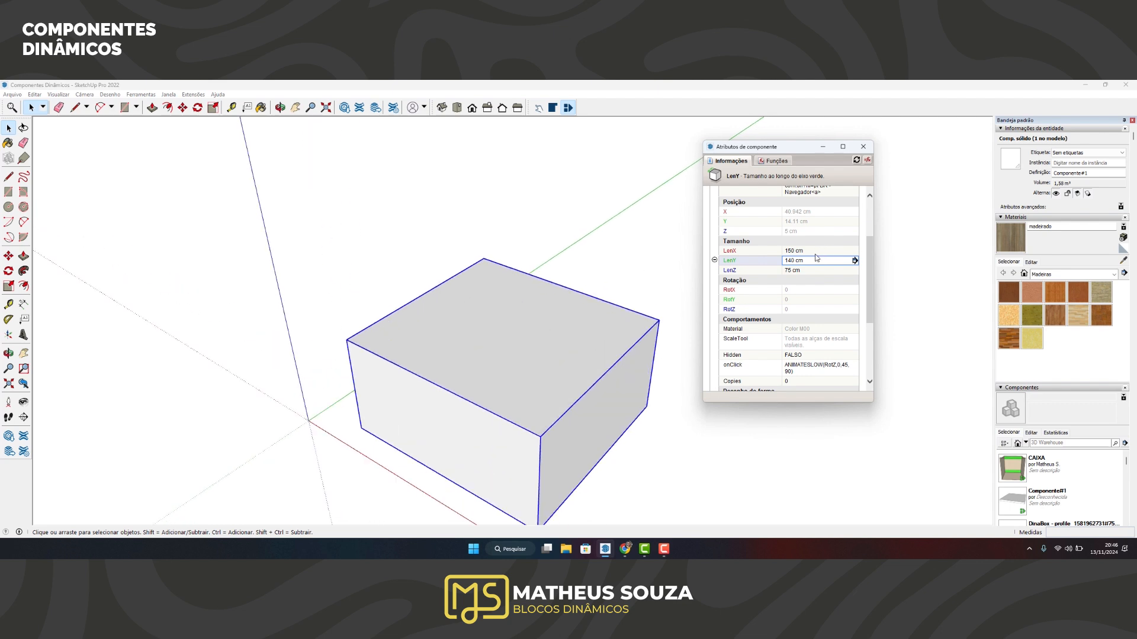
type("=a01_largura-10")
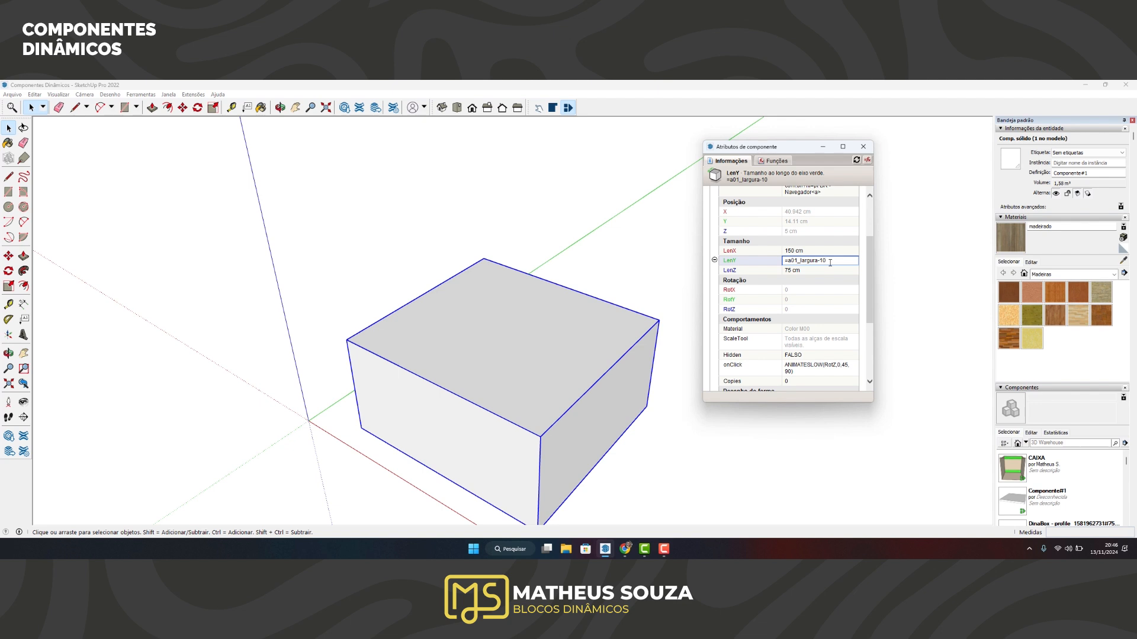
type("/2")
key("Return")
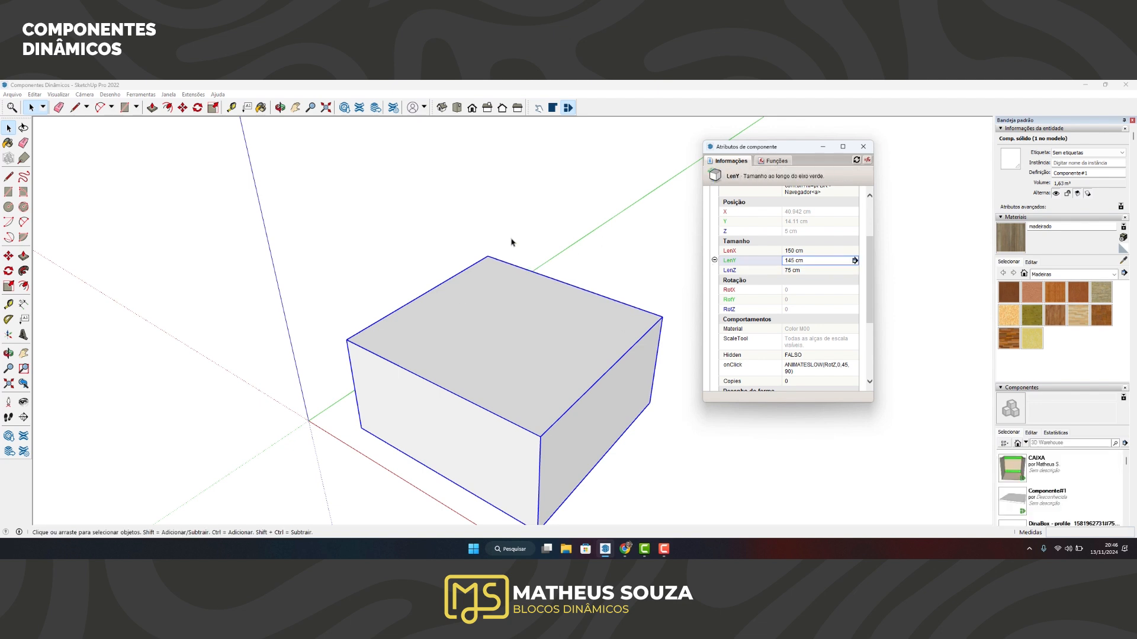
Examine the order in which the subtraction and the division are evaluated in the LenY formula.
left_click(812, 261)
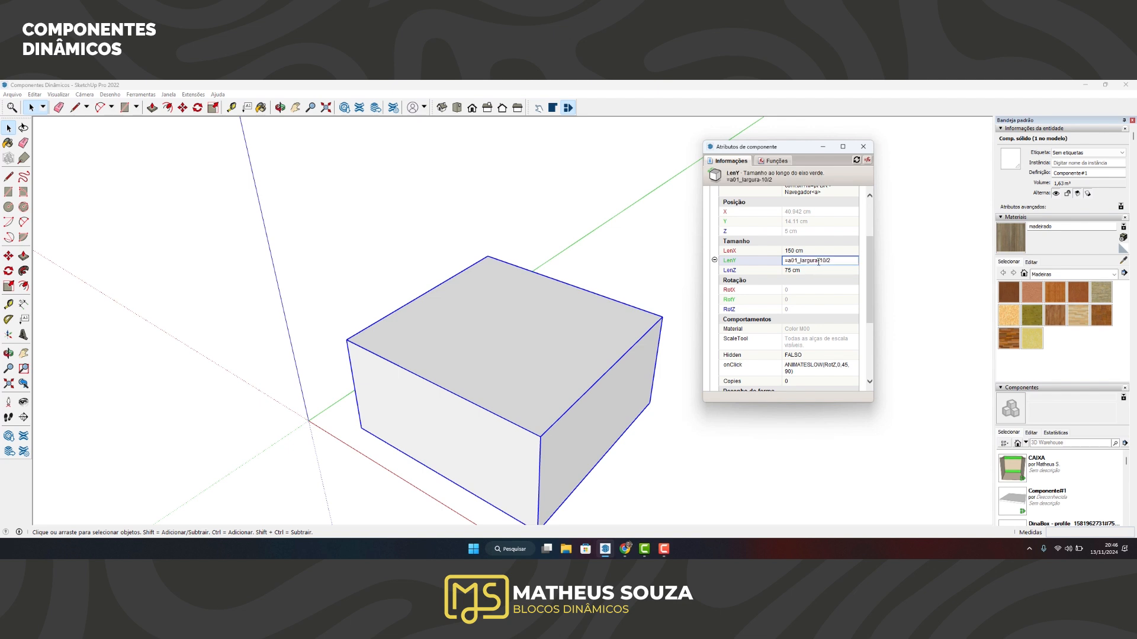
left_click_drag(834, 261, 822, 261)
left_click(814, 262)
left_click_drag(819, 261, 834, 261)
left_click(827, 262)
key("Return")
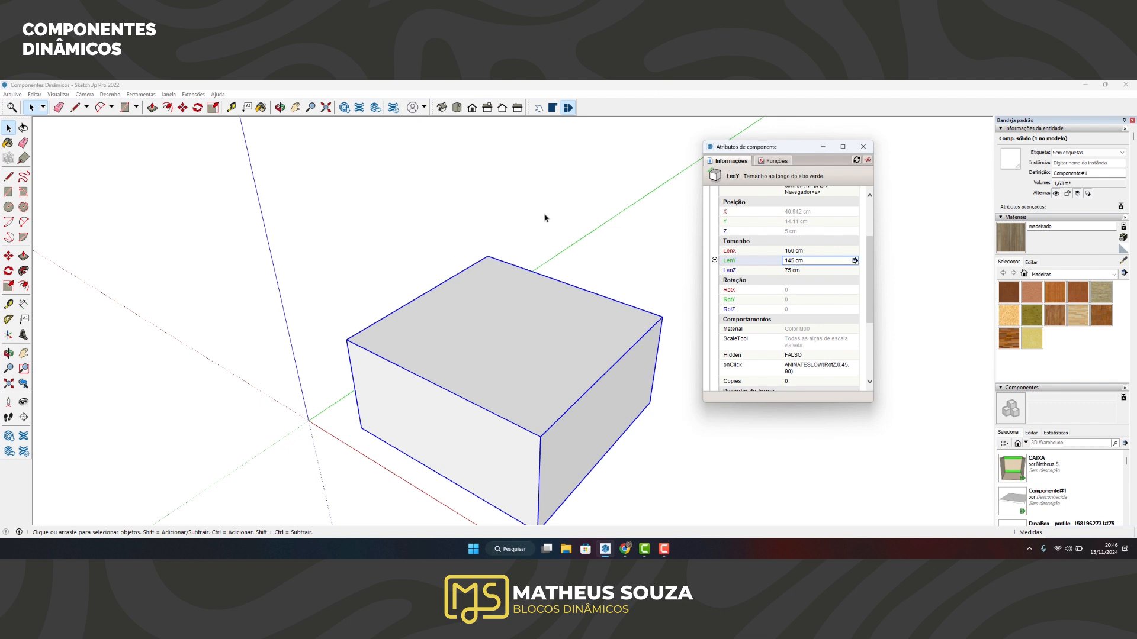
type("=a01_largura-10/2")
left_click_drag(786, 262, 822, 262)
left_click(813, 260)
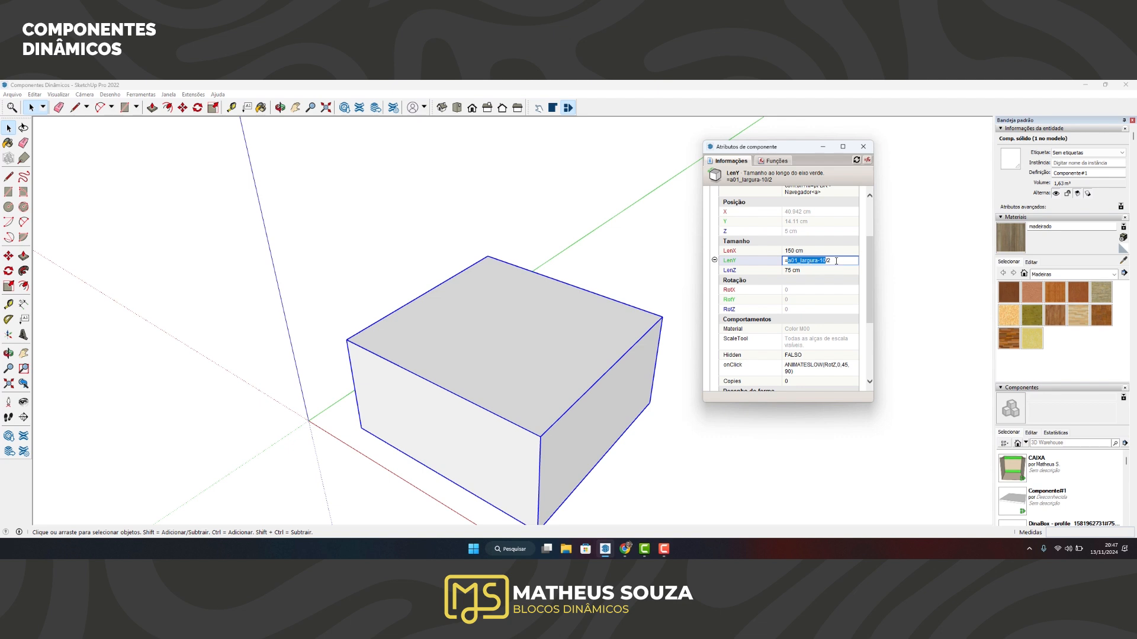
Put the subtraction in the LenY formula in parentheses, making it =(a01_largura-10)/2.
left_click(831, 260)
key("BackSpace")
key("BackSpace")
left_click(793, 262)
type("(")
left_click_drag(790, 261, 821, 264)
left_click(833, 261)
left_click(835, 262)
key("Return")
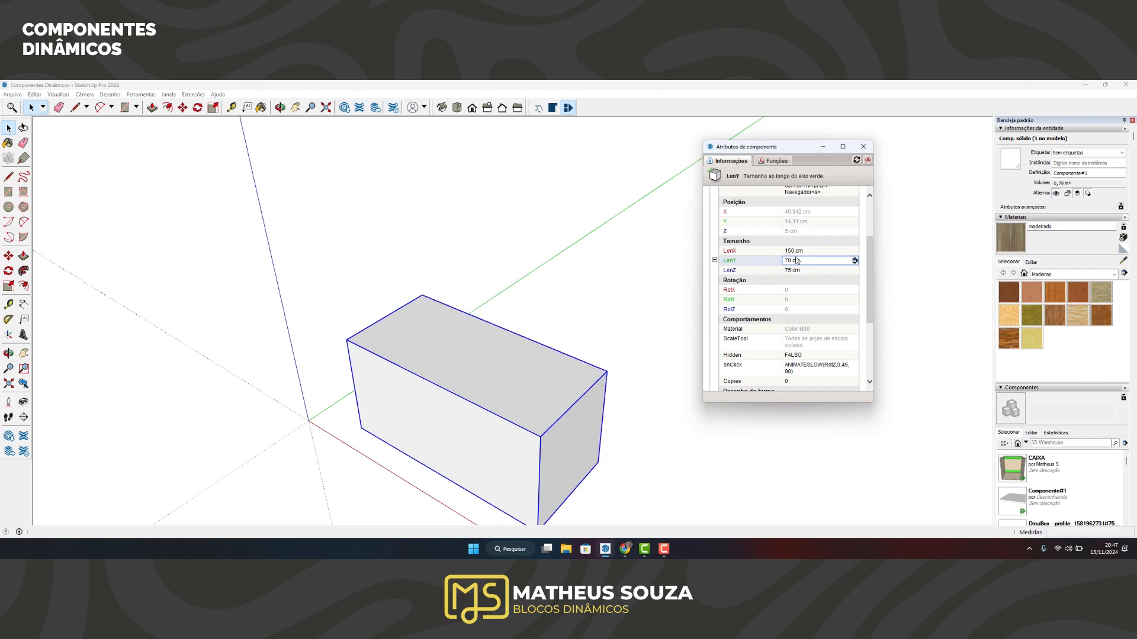
left_click(812, 261)
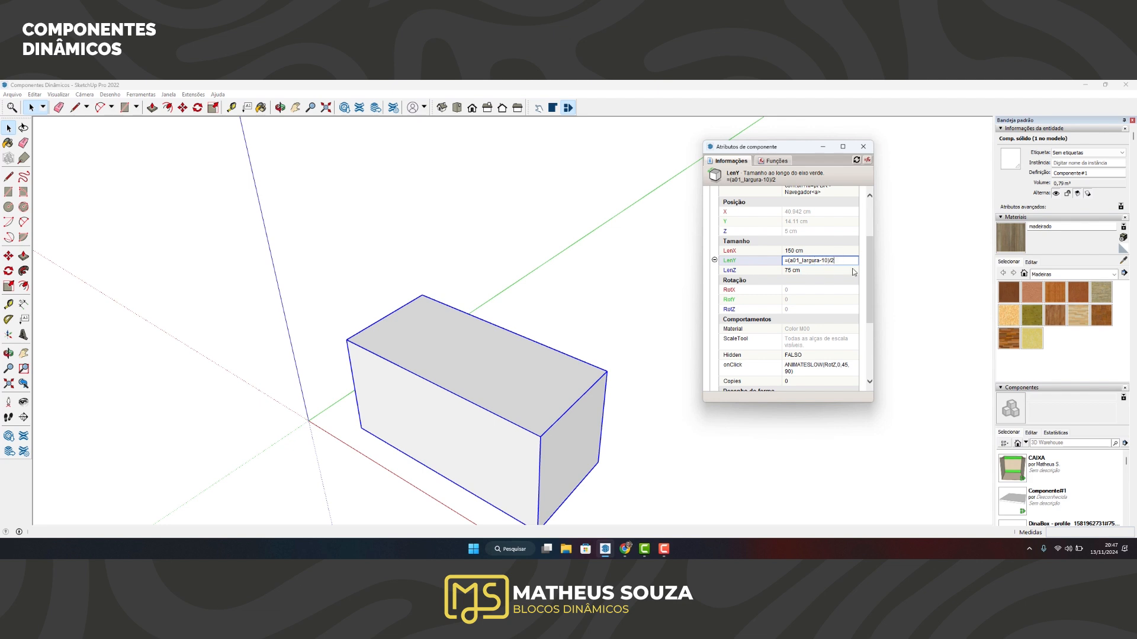
key("Return")
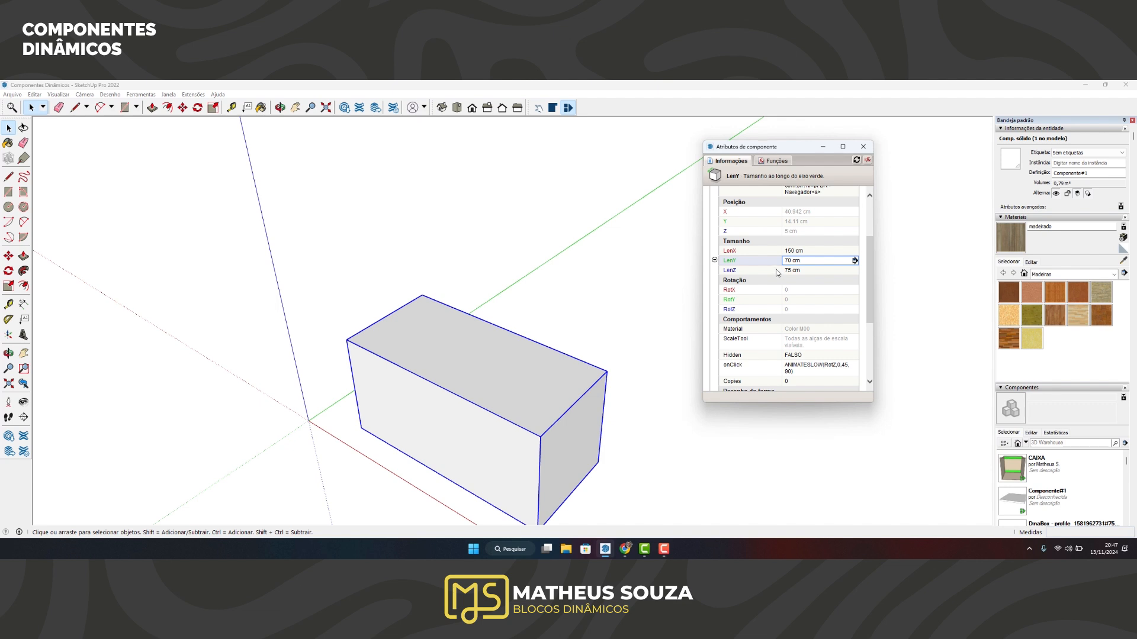
Set the custom width attribute a01_largura to 100.
scroll(708, 252, "down", 1)
scroll(708, 252, "down", 5)
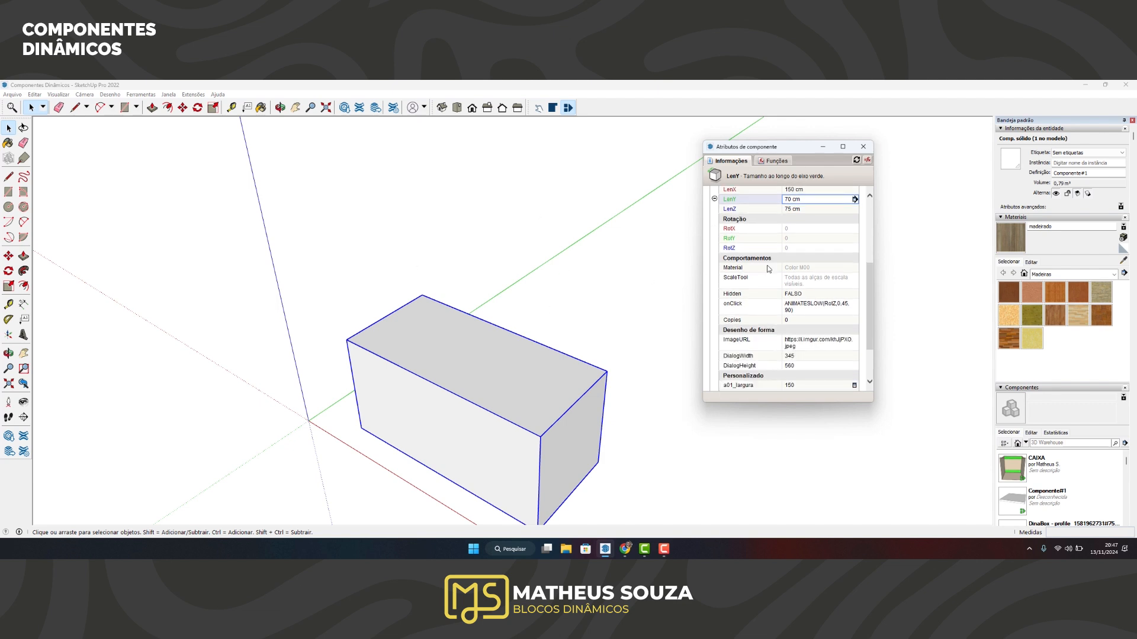
left_click(794, 324)
double_click(795, 325)
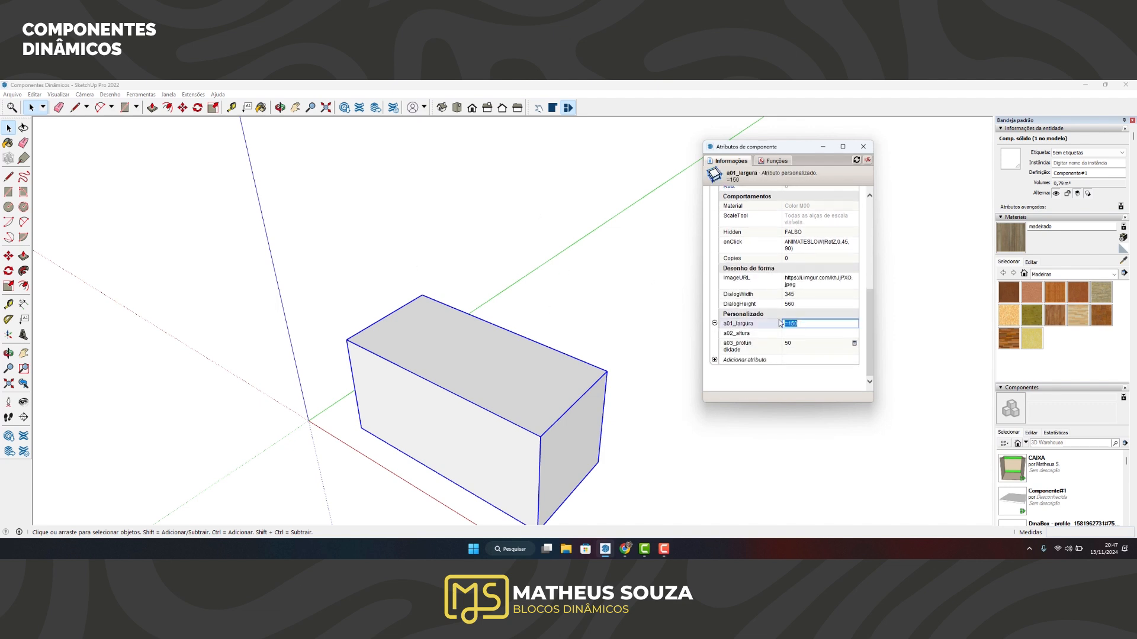
type("=")
key("Return")
Change the LenX formula to =(a01_largura/2)+20.
scroll(793, 324, "up", 5)
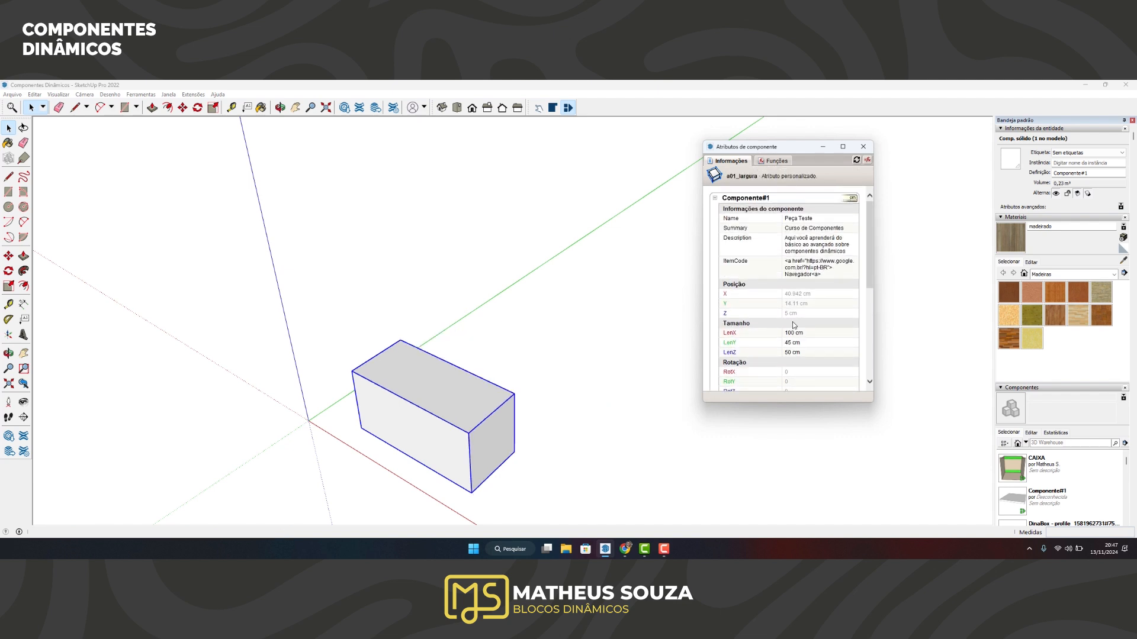
scroll(745, 330, "down", 2)
left_click(832, 273)
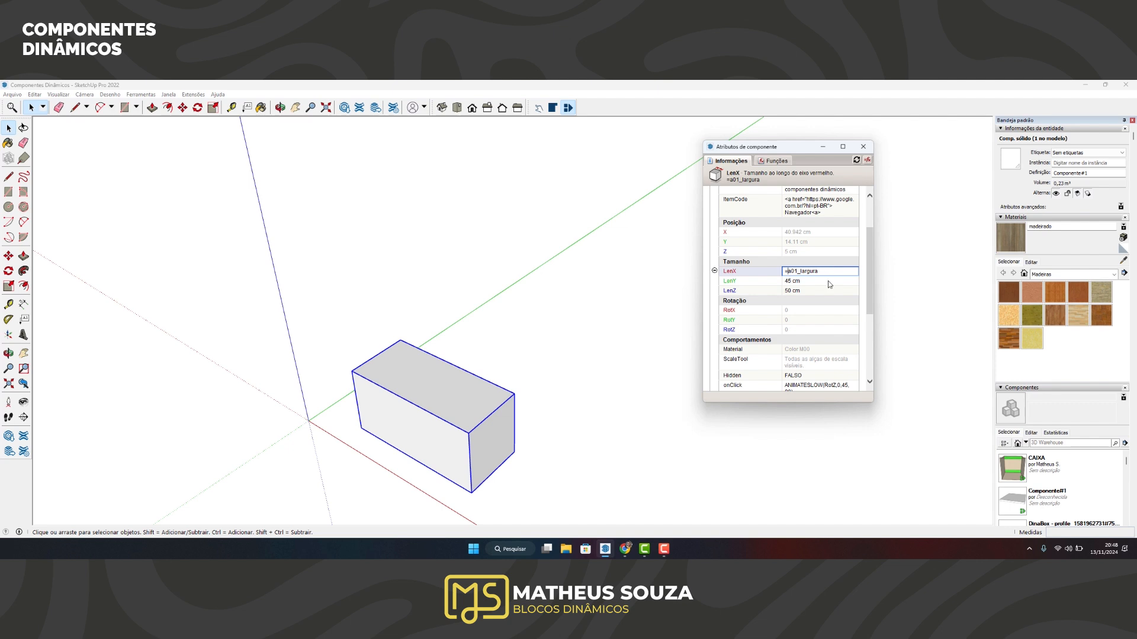
type("(")
left_click(832, 270)
type("2)+20")
key("Return")
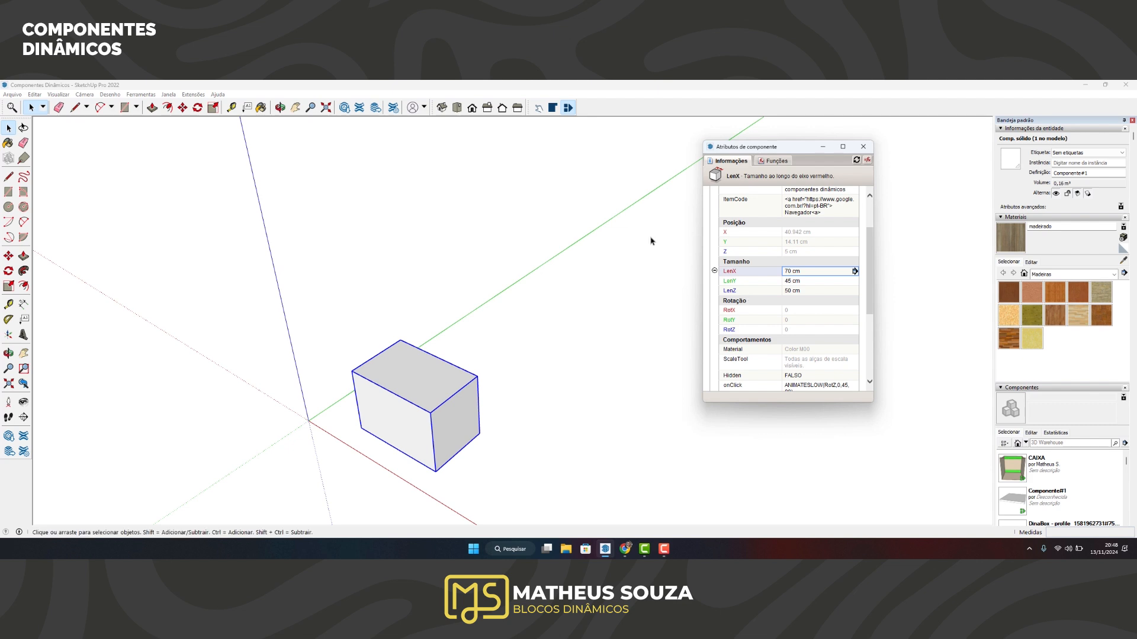
Examine the parenthesised division and the added 20 in the LenX formula.
left_click(801, 272)
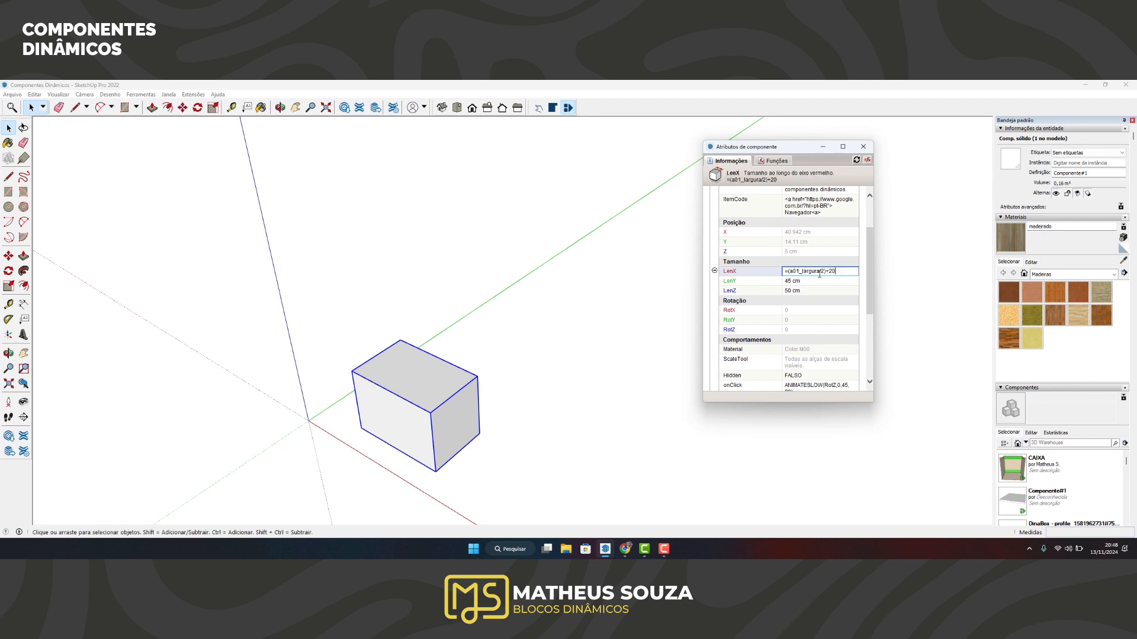
left_click_drag(823, 271, 790, 270)
left_click(794, 272)
left_click_drag(825, 272, 837, 272)
left_click(836, 271)
left_click_drag(829, 272, 790, 271)
left_click(843, 271)
Enclose the whole LenX expression in outer parentheses and multiply it by 2, making it =((a01_largura/2)+20)*2.
left_click_drag(790, 271, 824, 271)
left_click(827, 271)
type("(")
key("BackSpace")
key("Return")
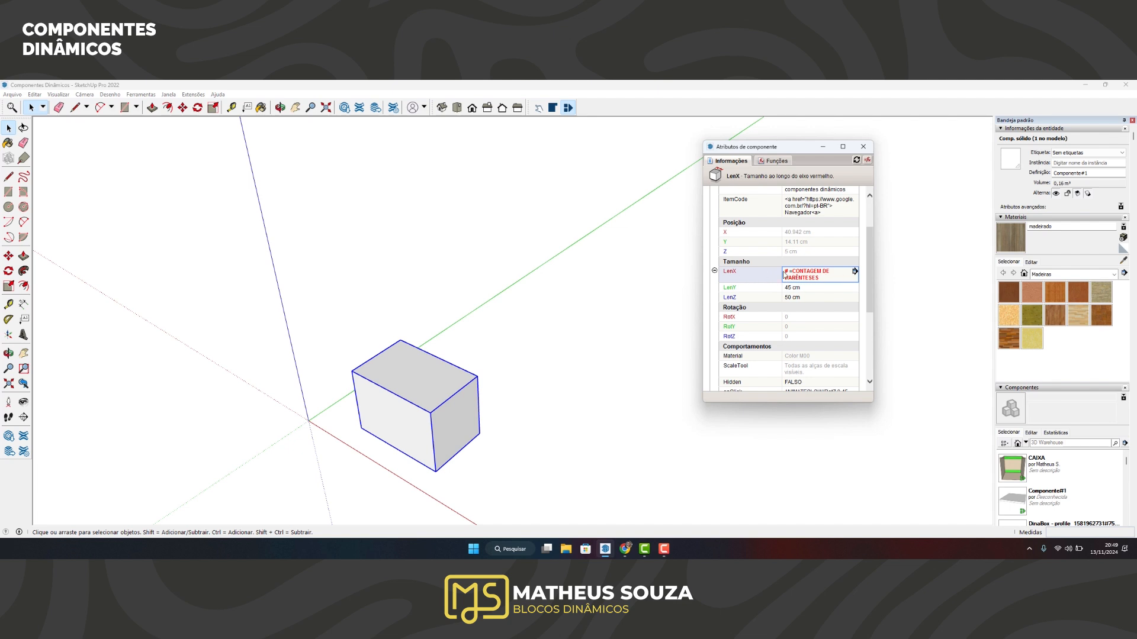
left_click(820, 278)
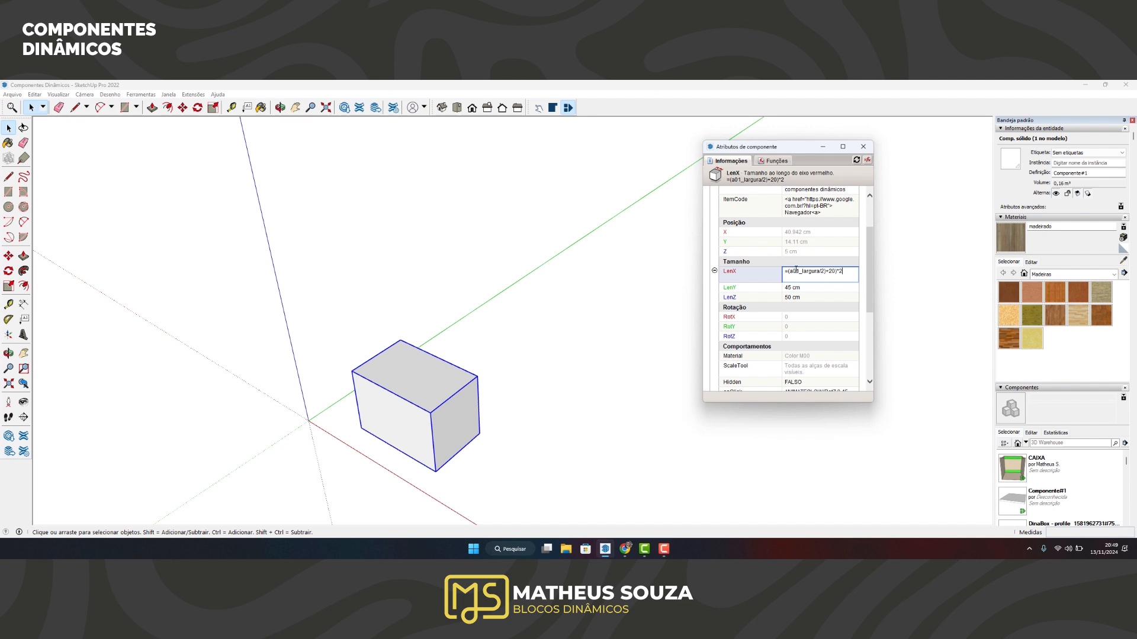
type("(")
key("Return")
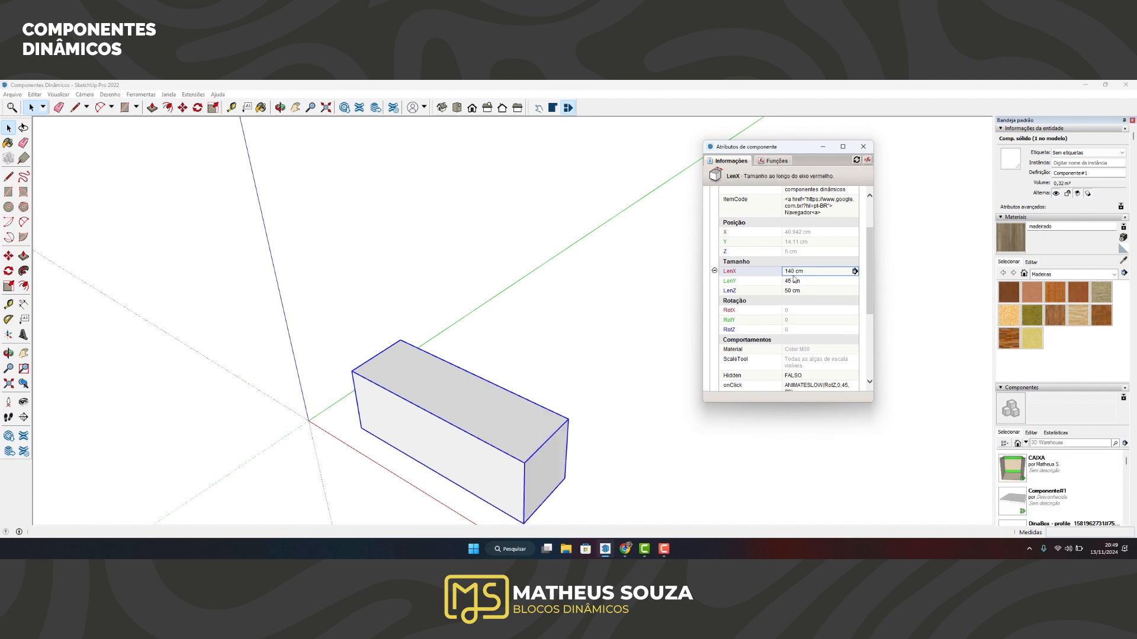
Review the nested parentheses and the multiplication in the LenX formula against the box's size in the model.
left_click(804, 274)
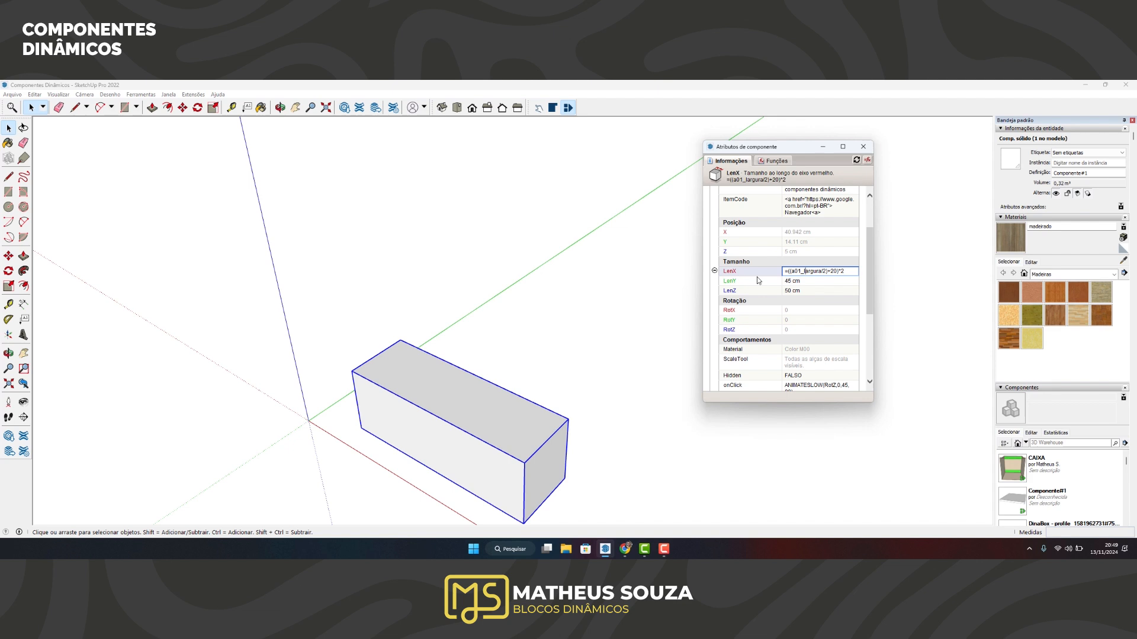
double_click(824, 271)
double_click(834, 271)
key("Return")
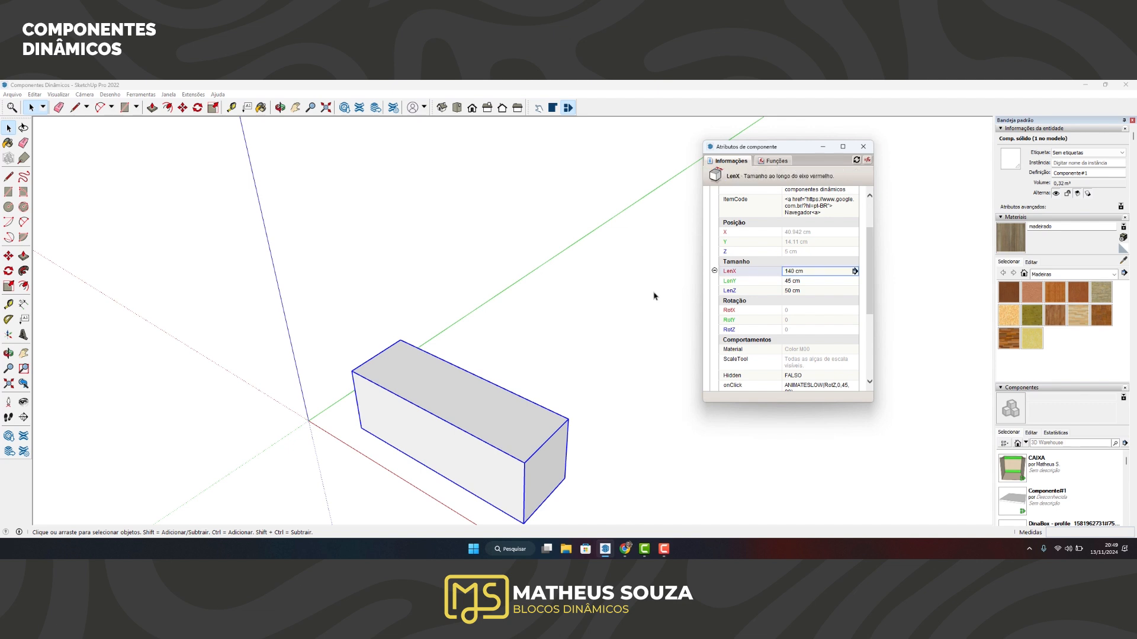
scroll(528, 291, "down", 3)
scroll(512, 313, "up", 3)
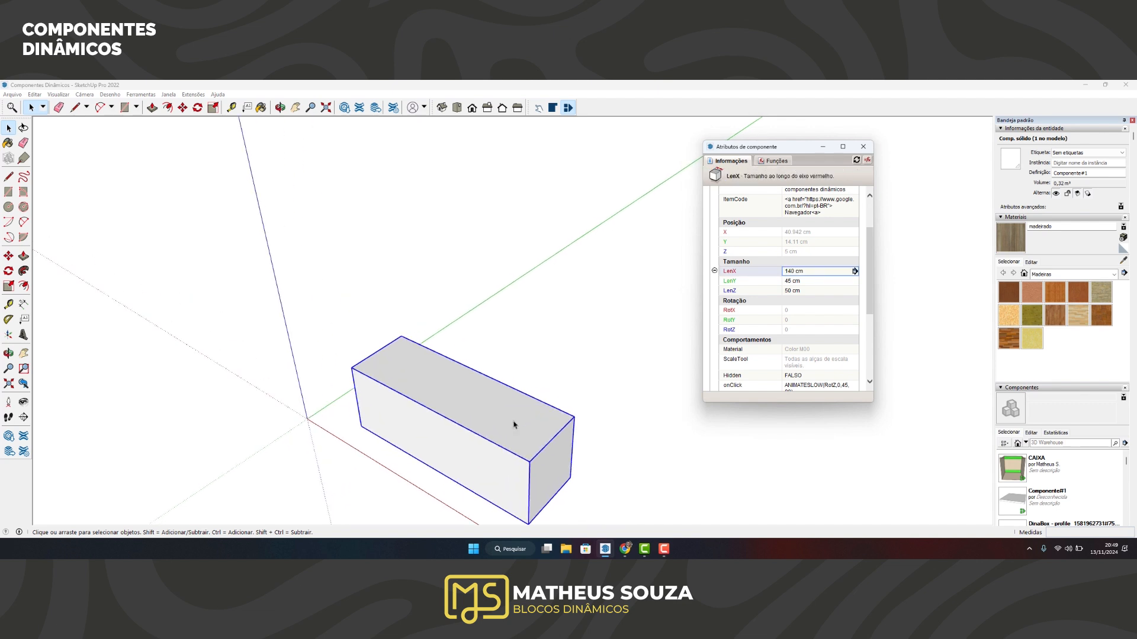
scroll(546, 380, "down", 2)
scroll(543, 420, "up", 3)
left_click(817, 273)
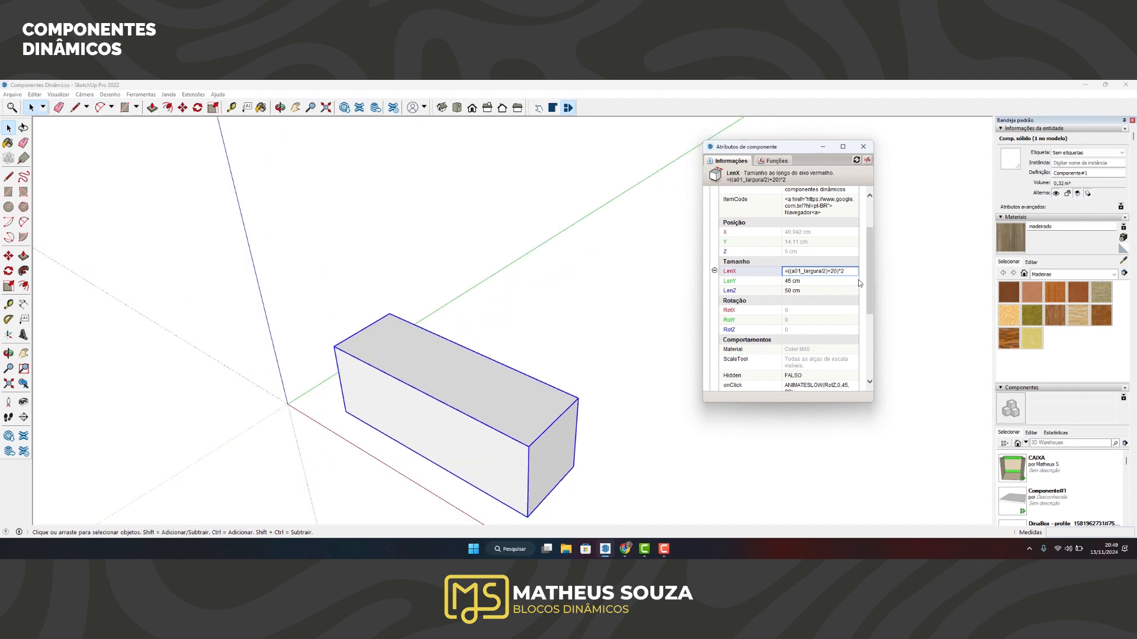
key("Return")
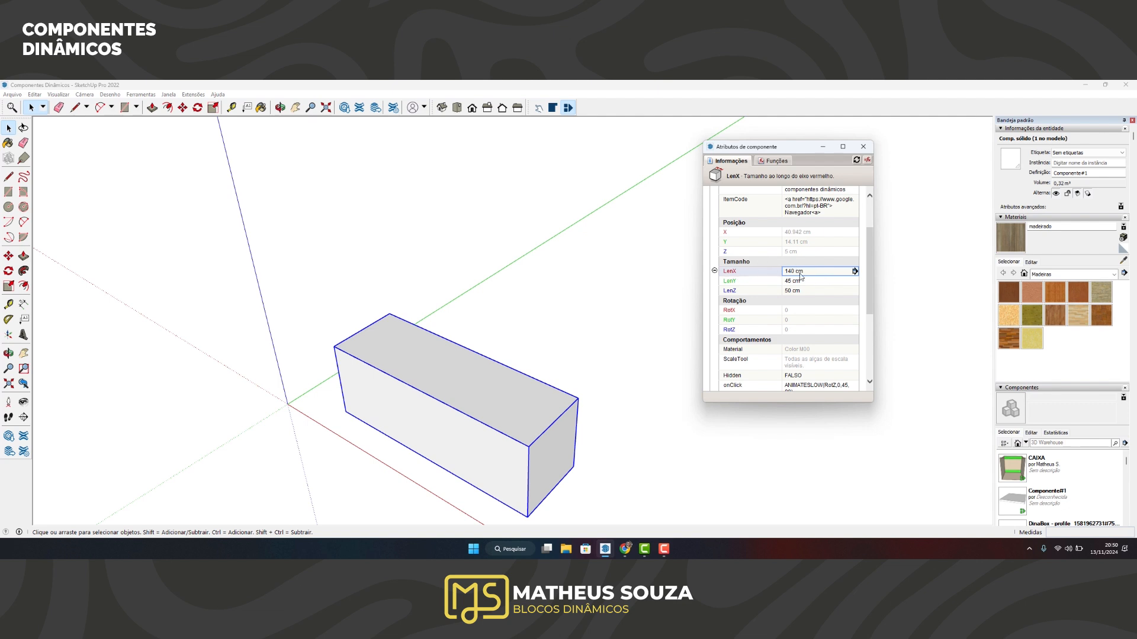
Replace the LenZ formula with =(LenX-50)/3, referencing the component's LenX attribute.
left_click(819, 282)
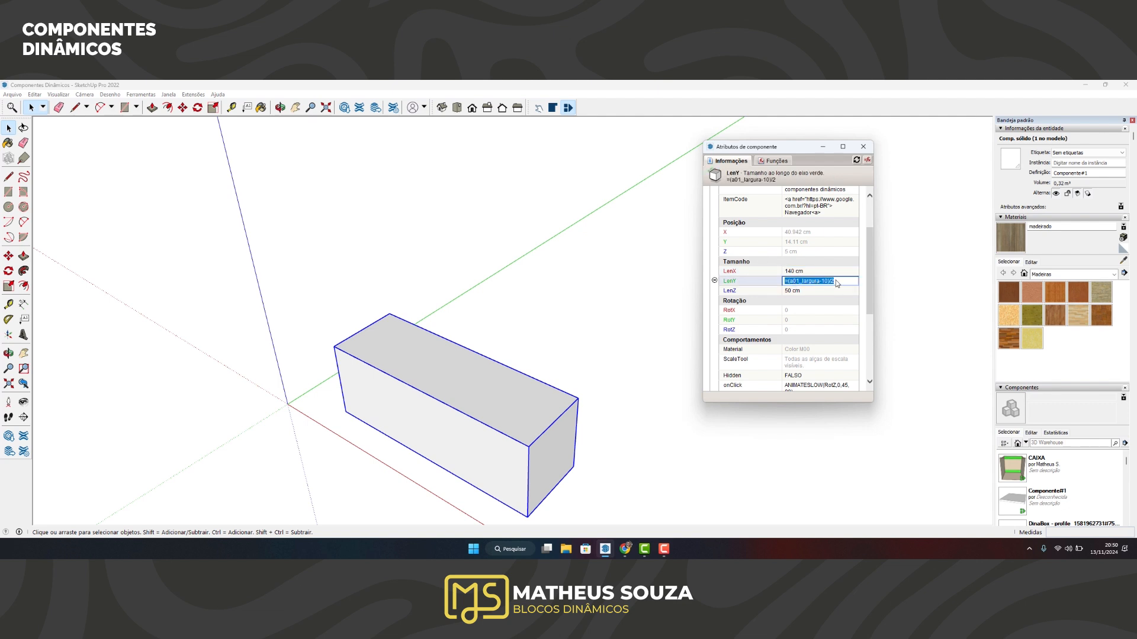
left_click(800, 290)
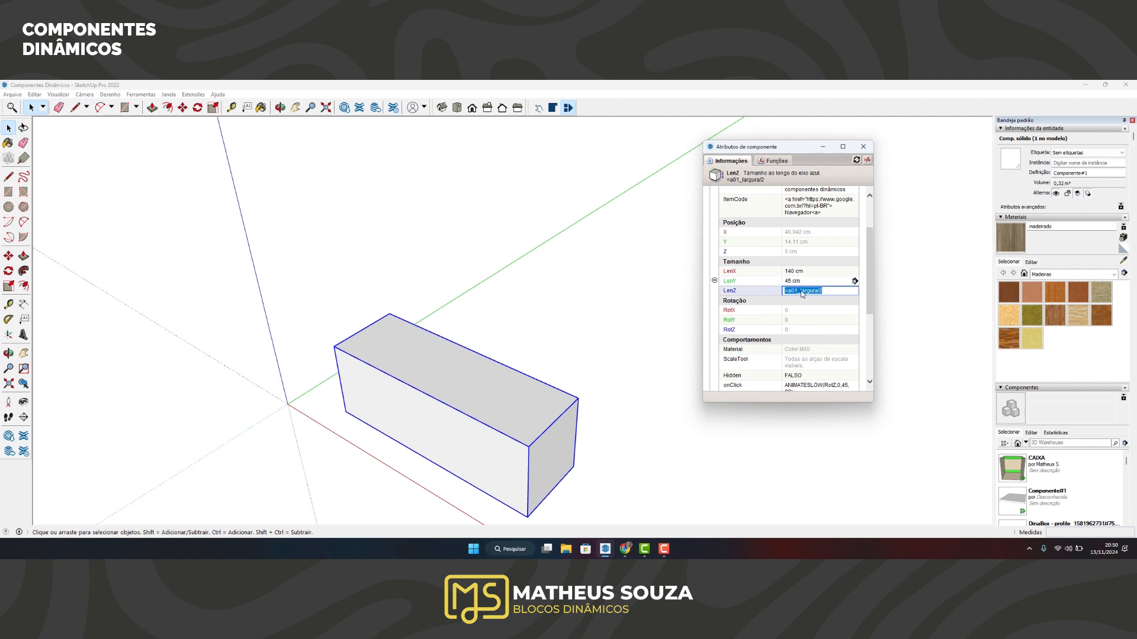
type("=")
left_click(736, 272)
type("(")
type("1")
type("50)/3")
double_click(815, 291)
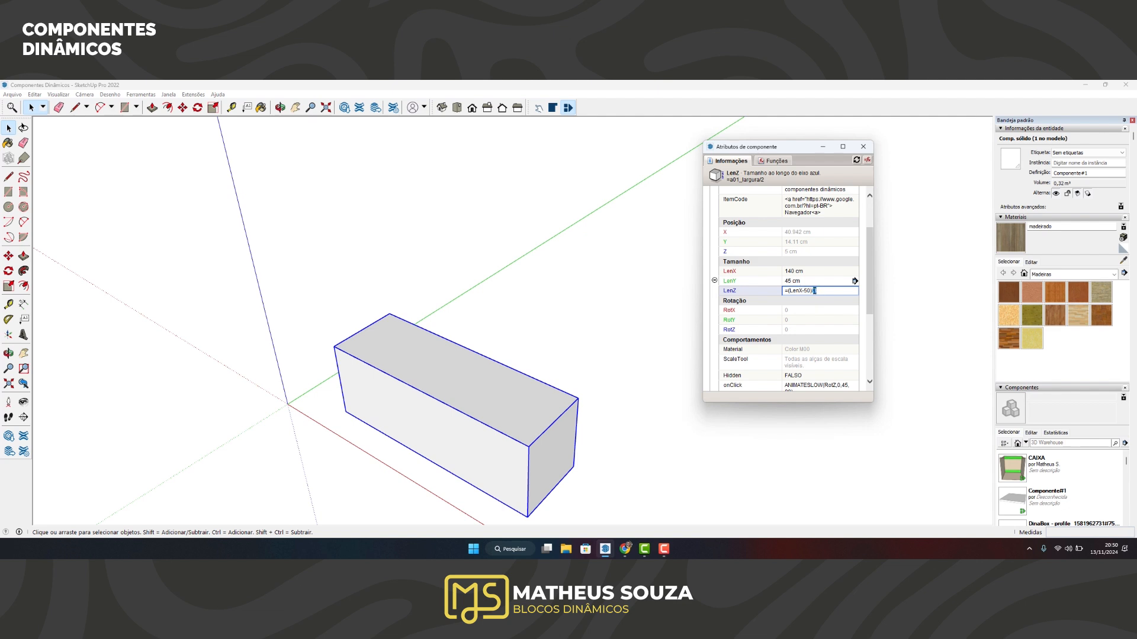
Extend the LenZ formula with nested parentheses, an addition of 30 and a multiplication by 4, making it =(((LenX-50)/3)+30)*4.
left_click(826, 291)
type("(")
type("30")
type("(")
left_click(792, 292)
type("(")
left_click_drag(784, 292, 806, 292)
left_click(799, 292)
key("Return")
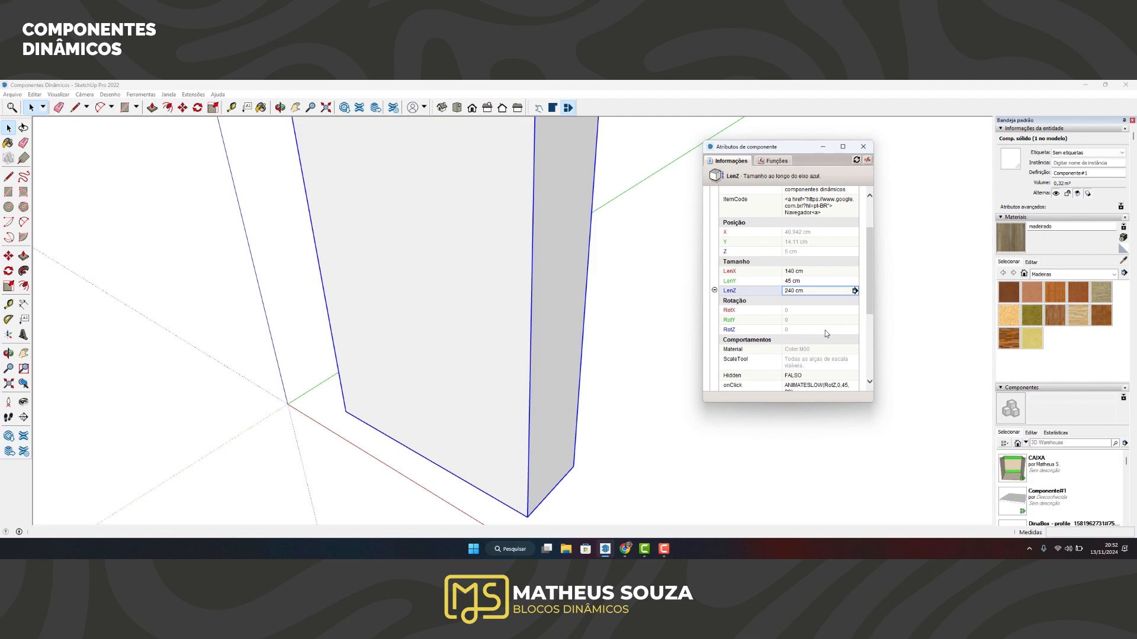
Inspect the resized box in the model and review the nested parentheses of the LenZ formula.
scroll(543, 400, "down", 1)
scroll(533, 413, "down", 1)
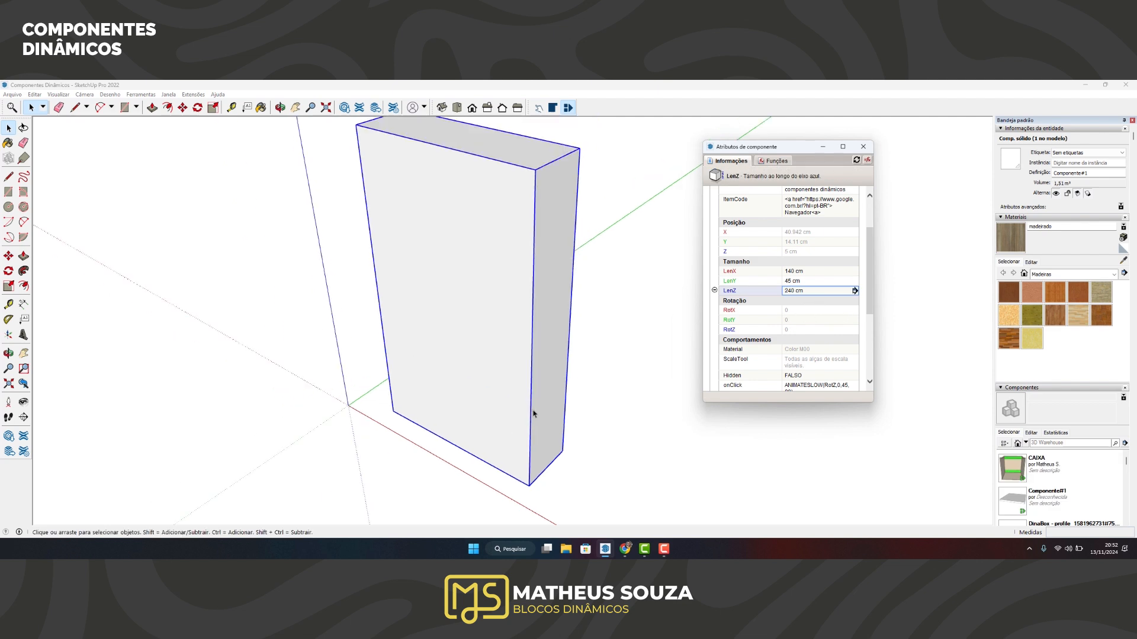
scroll(533, 413, "down", 1)
scroll(446, 360, "up", 1)
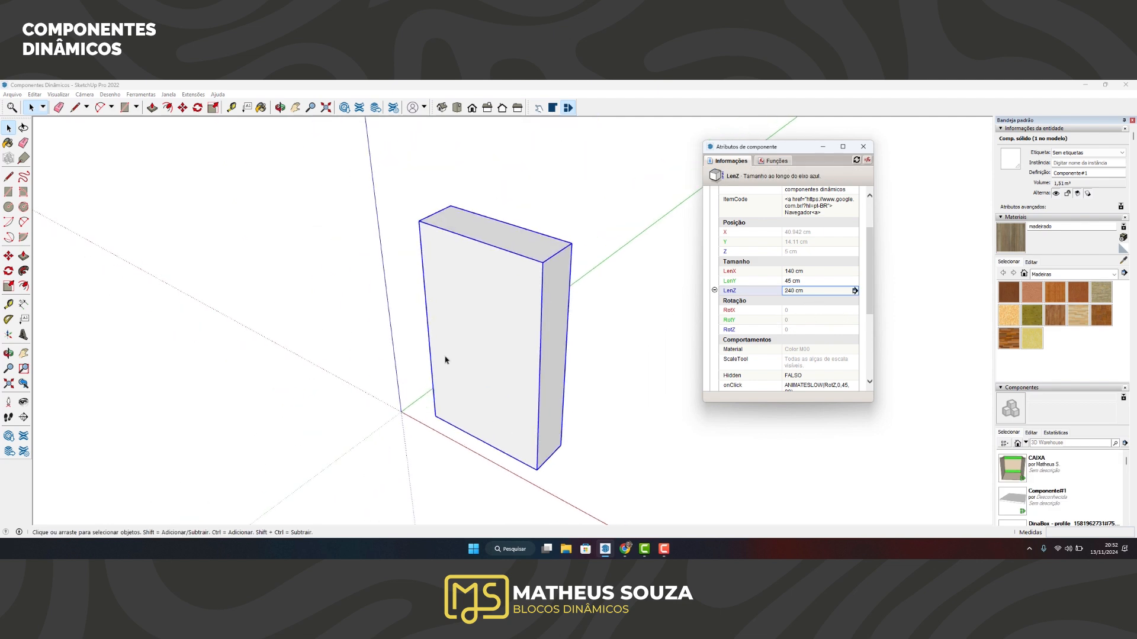
scroll(446, 360, "up", 1)
scroll(479, 354, "down", 1)
scroll(495, 421, "up", 1)
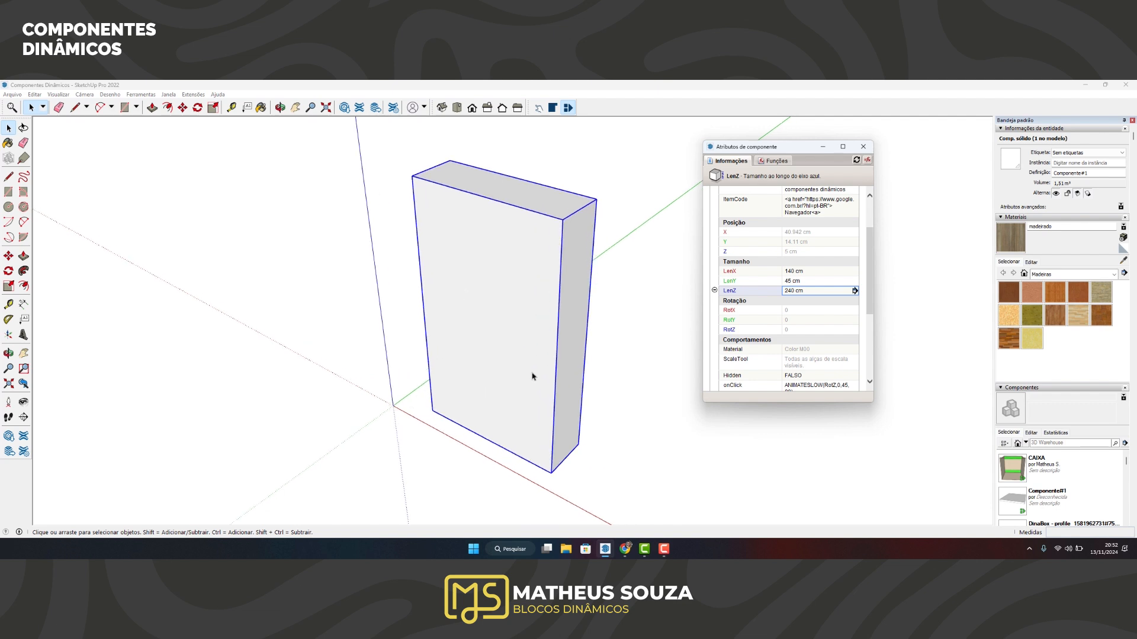
type("=(((LenX-50)/3)+30)*4")
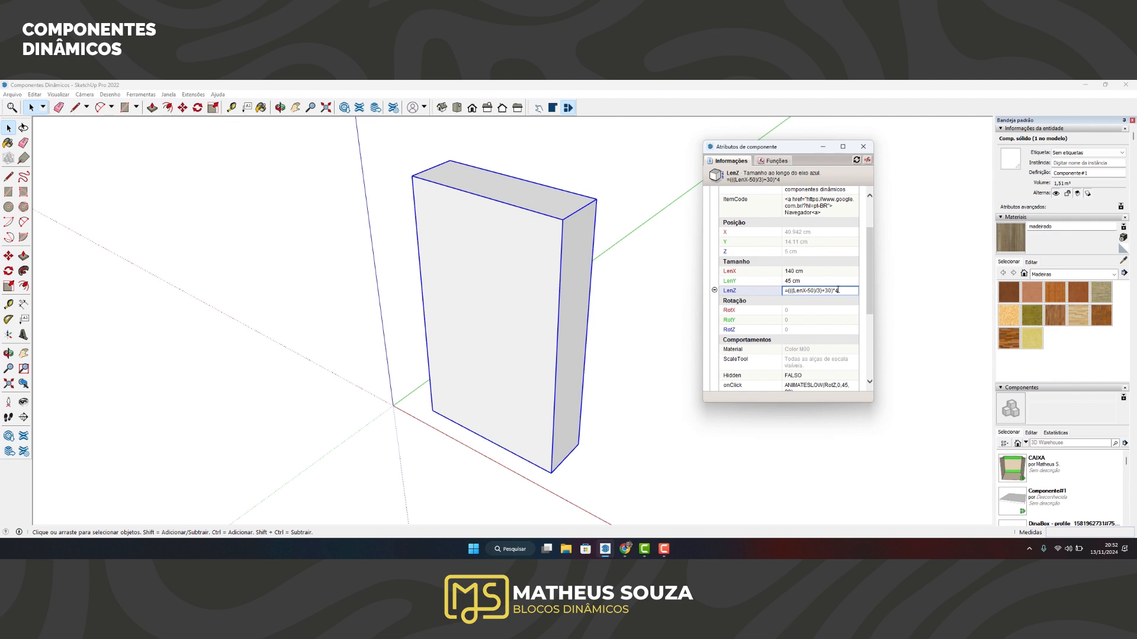
left_click_drag(838, 290, 791, 293)
type("=")
Compare the formulas stored in the LenX, LenY and LenZ size attributes.
left_click(815, 272)
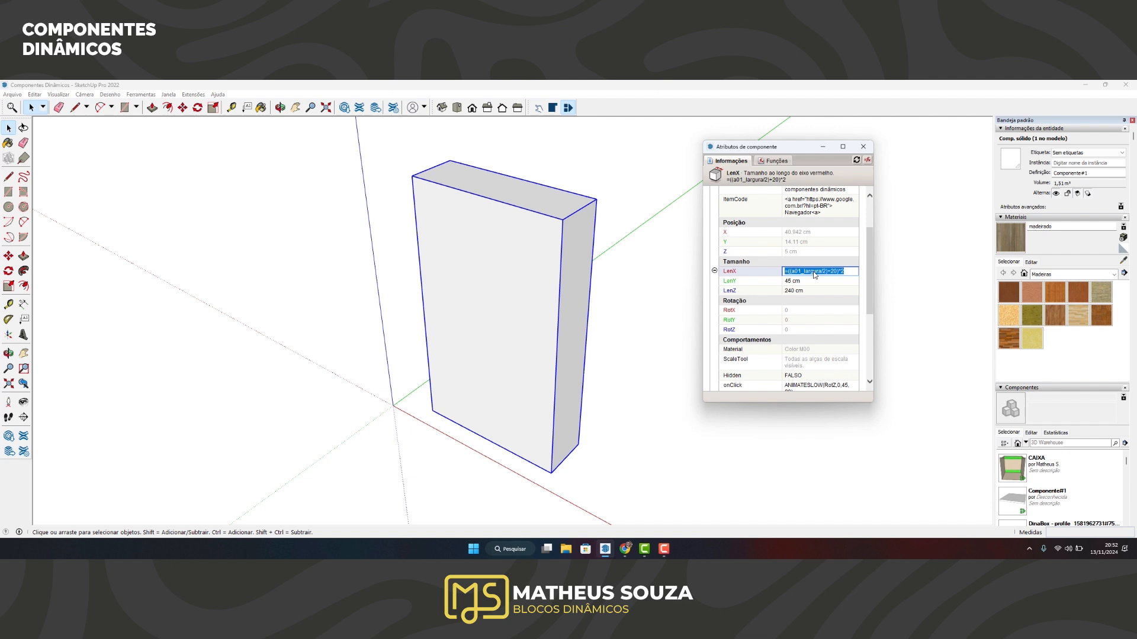
left_click(850, 272)
left_click_drag(850, 272, 838, 272)
key("Return")
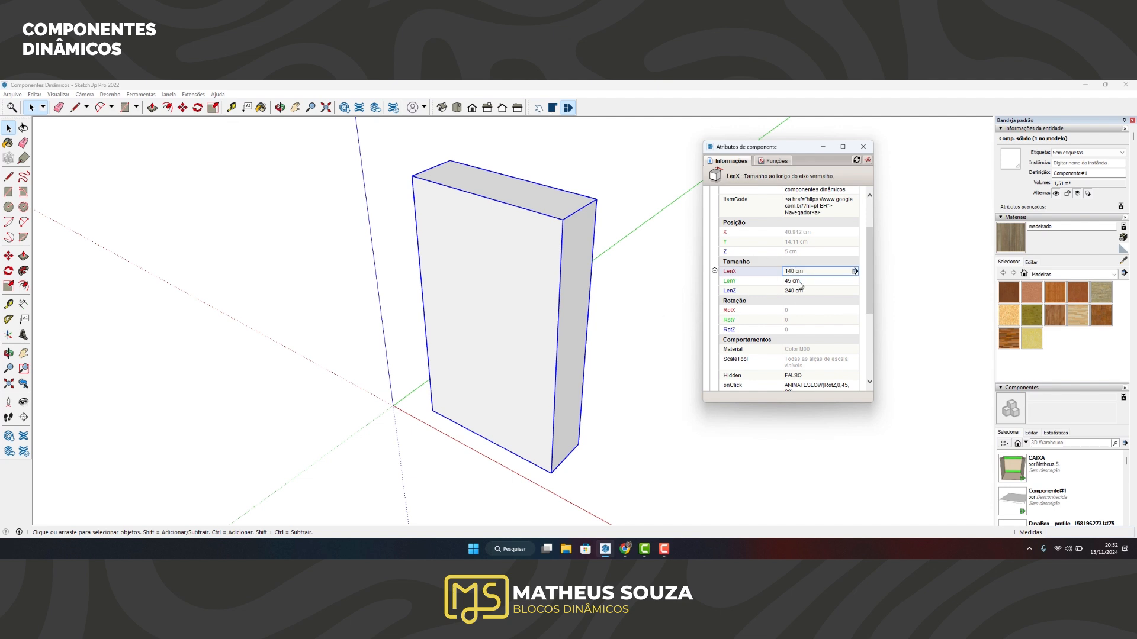
left_click(800, 284)
left_click(809, 290)
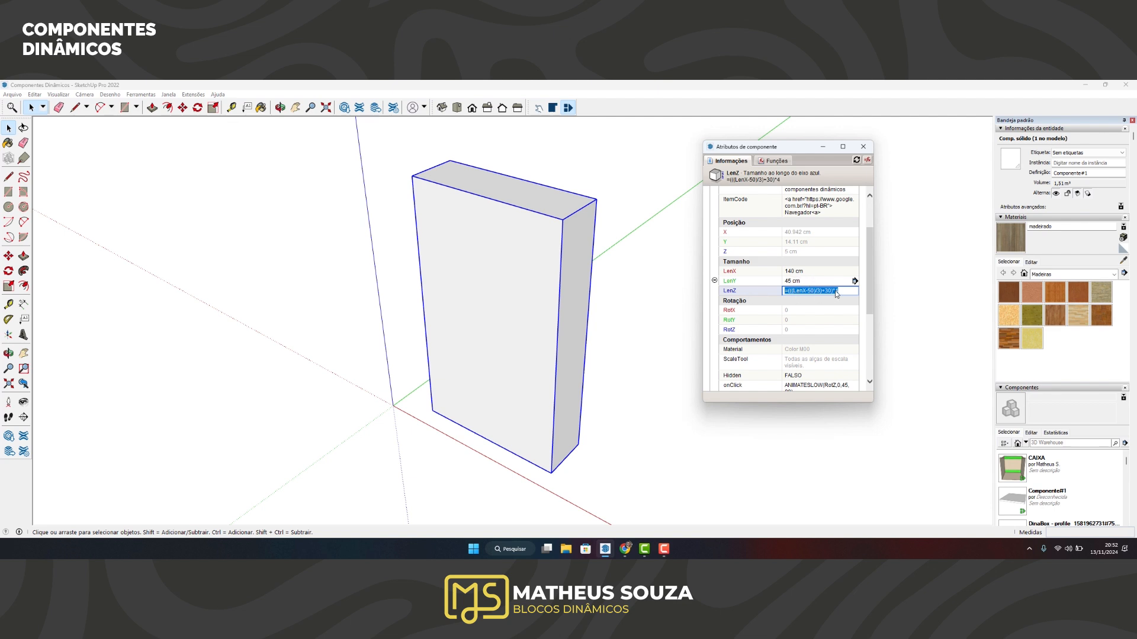
Change the divisor in the LenY formula to the depth attribute, making it =(a01_largura-10)/a03_profundidade.
left_click(802, 282)
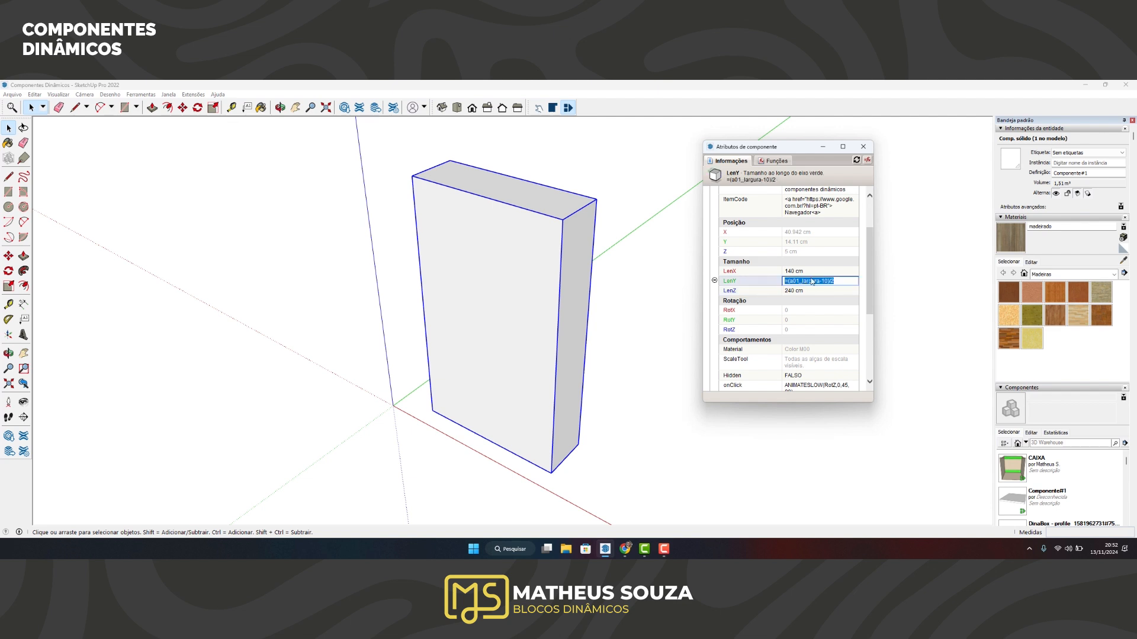
left_click(831, 281)
scroll(784, 284, "down", 3)
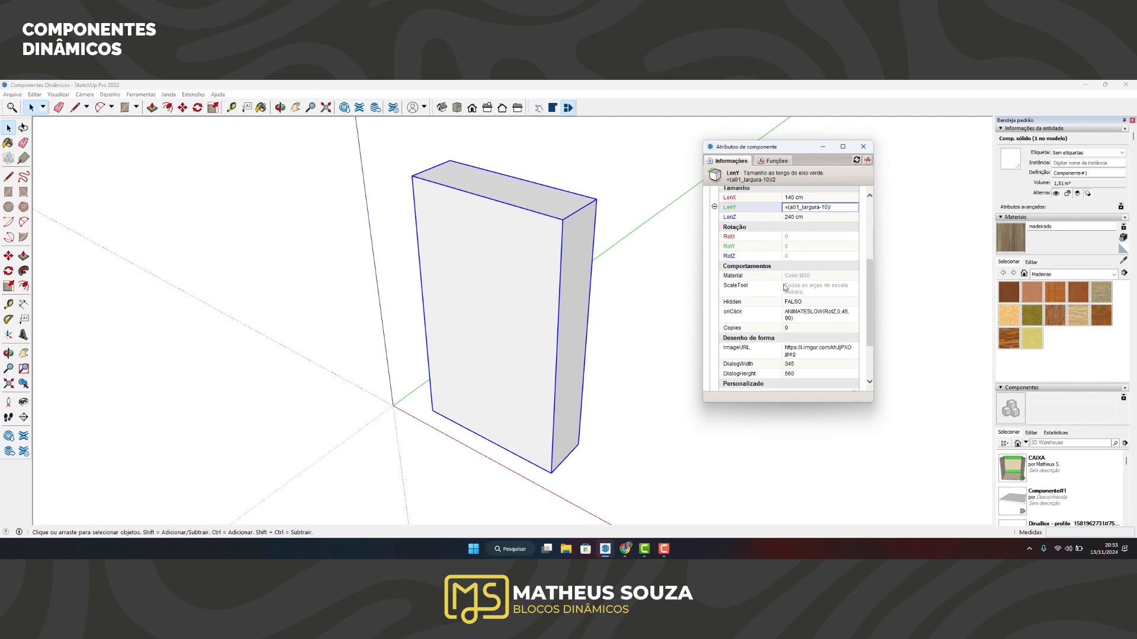
type("/")
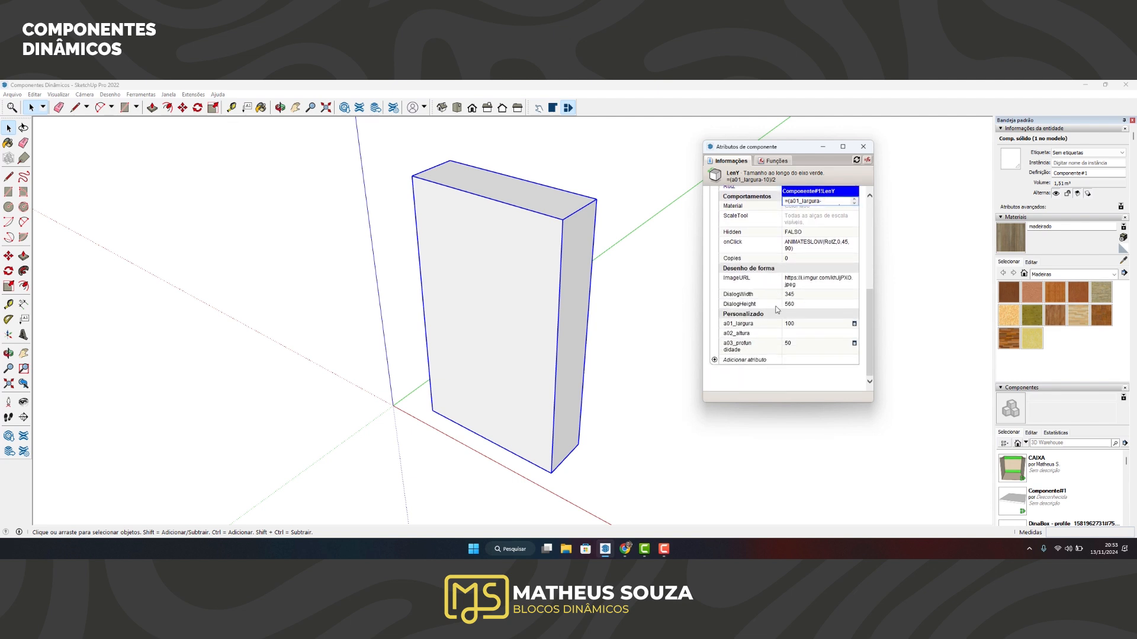
left_click(737, 346)
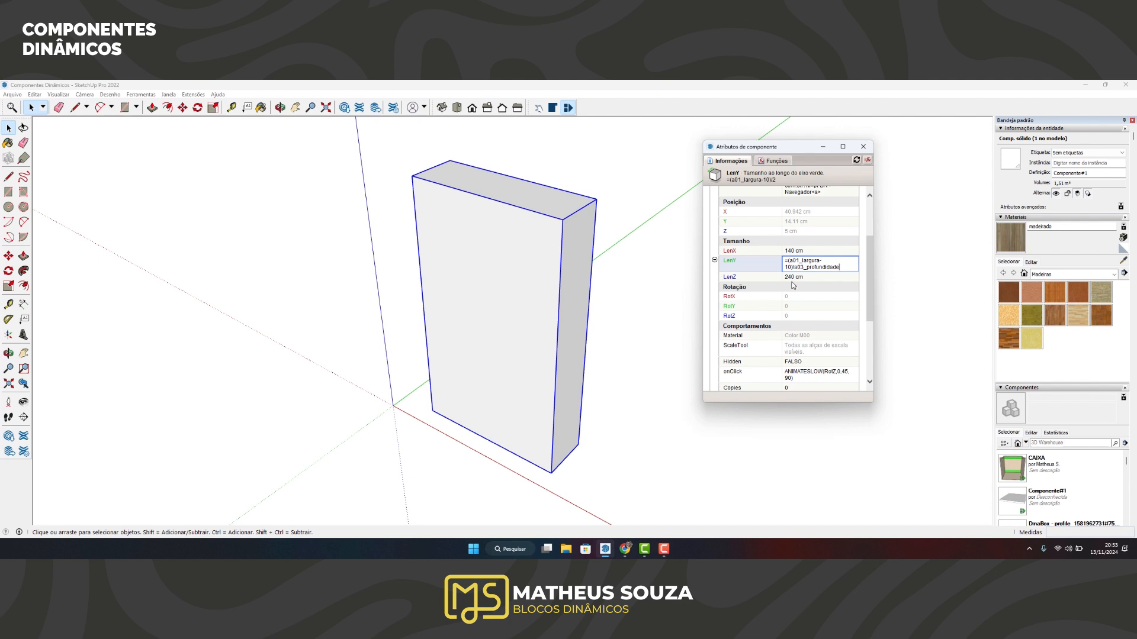
key("Return")
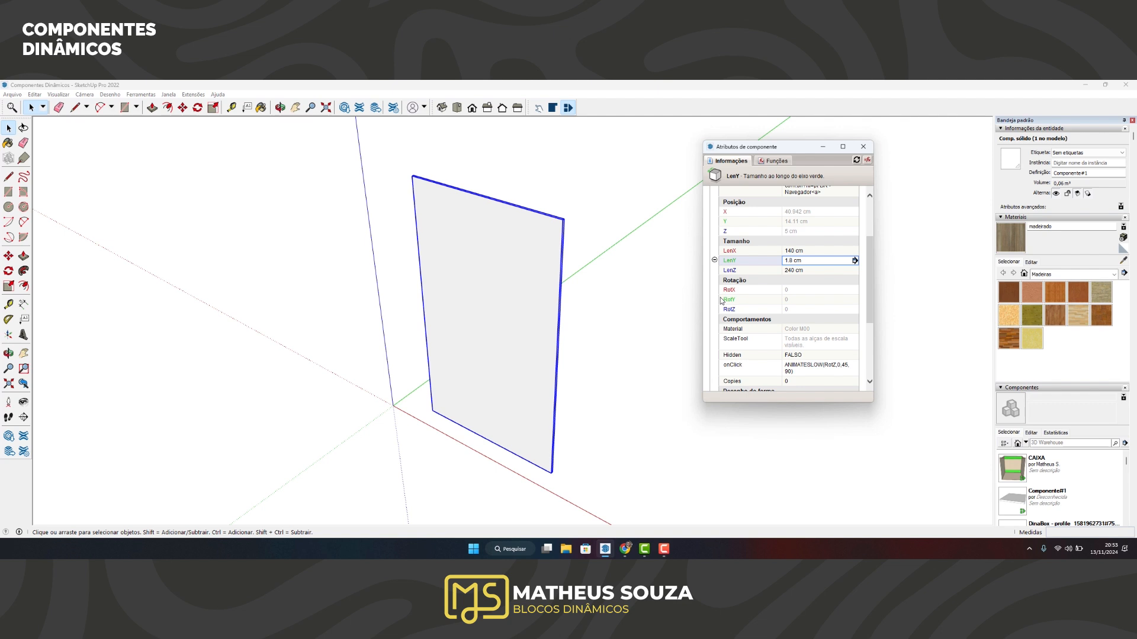
Review the parenthesised subtraction and the divisor in the LenY formula, and close the component attributes.
left_click(821, 263)
mouse_move(790, 259)
left_mouse_down()
mouse_move(821, 260)
mouse_move(790, 261)
mouse_move(805, 267)
left_mouse_up()
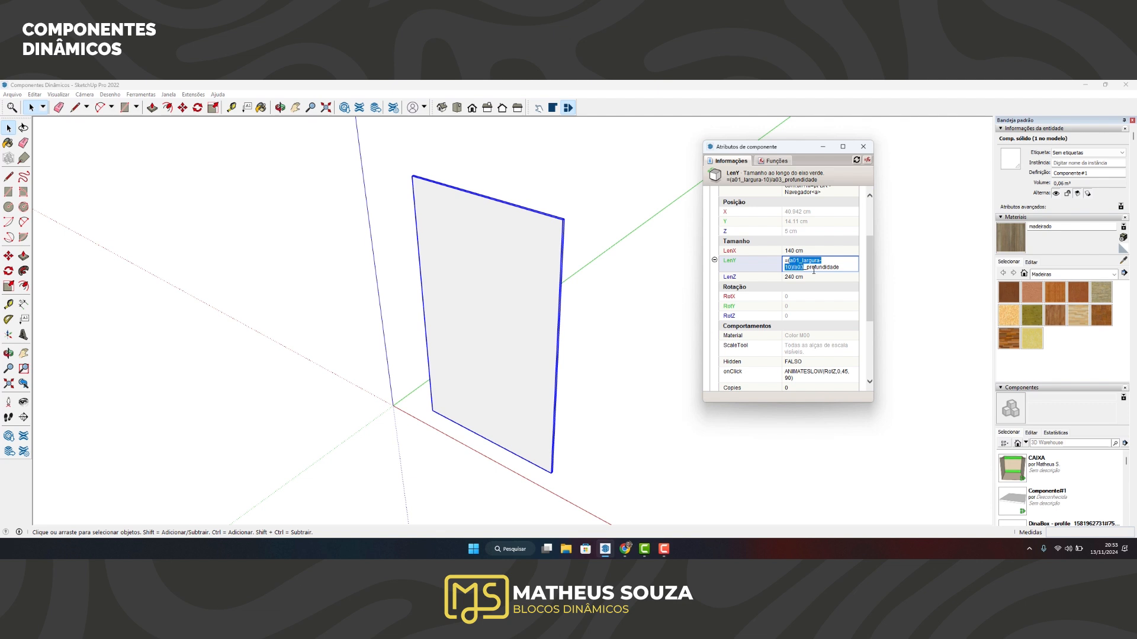
left_click(807, 268)
key("Return")
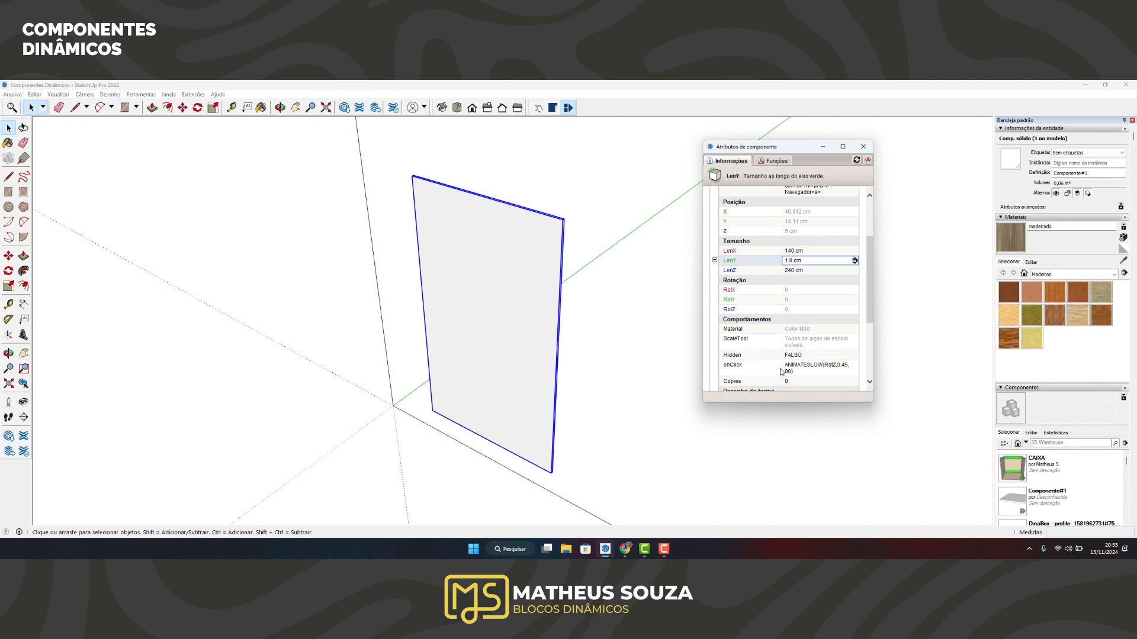
left_click(863, 147)
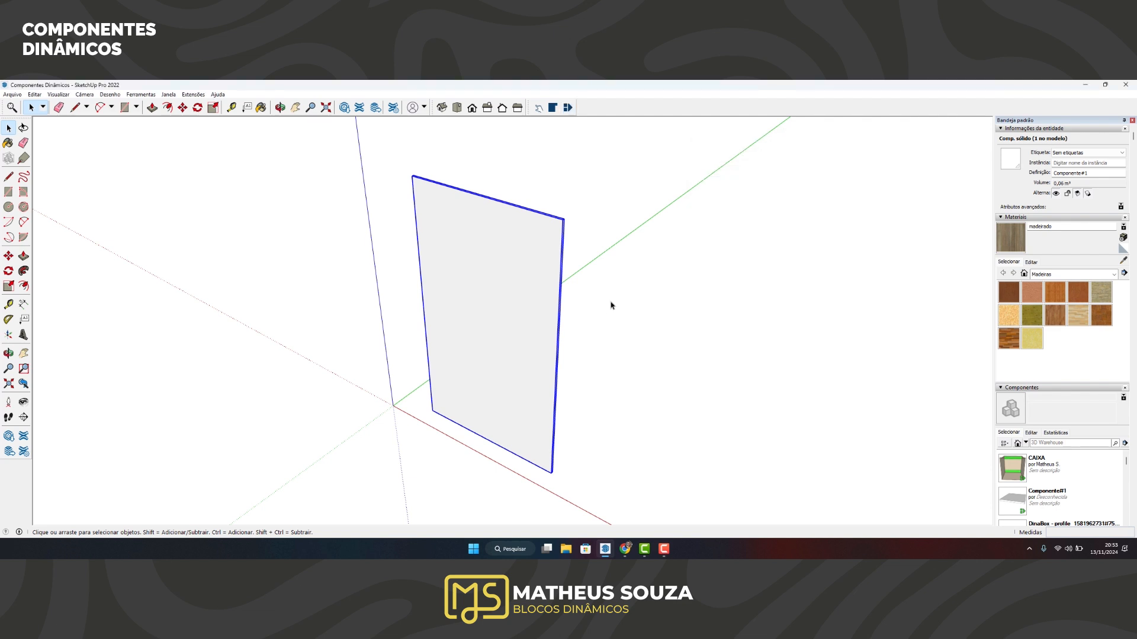
Unhide the CAIXA cabinet and move it about 1428 mm away from the thin white panel.
key("shift+h")
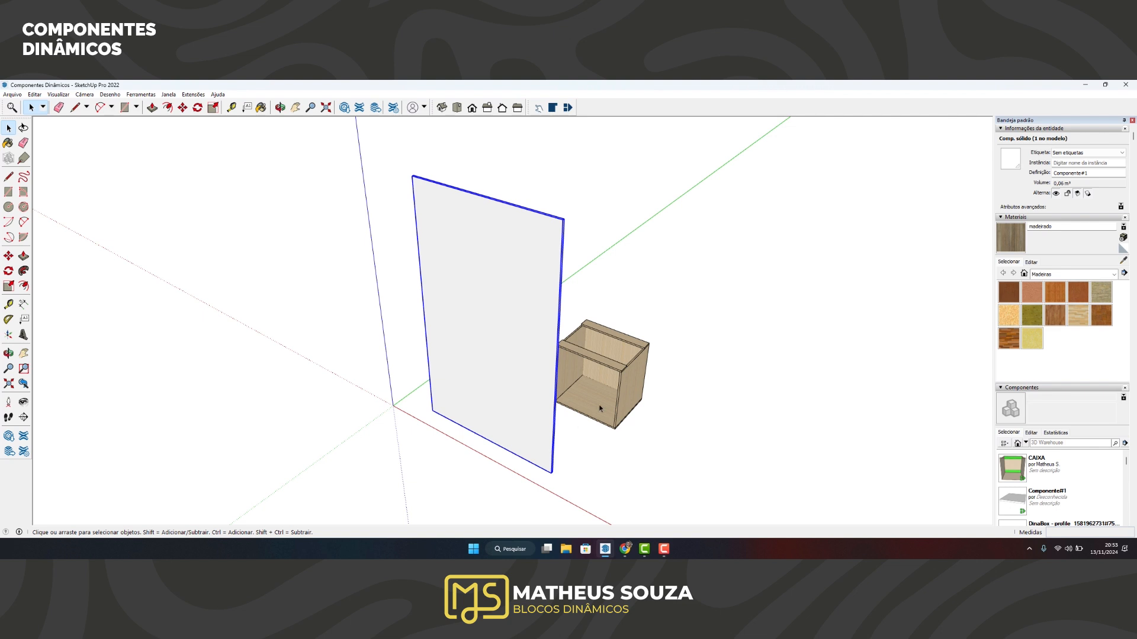
left_click(611, 390)
key("m")
left_click(611, 390)
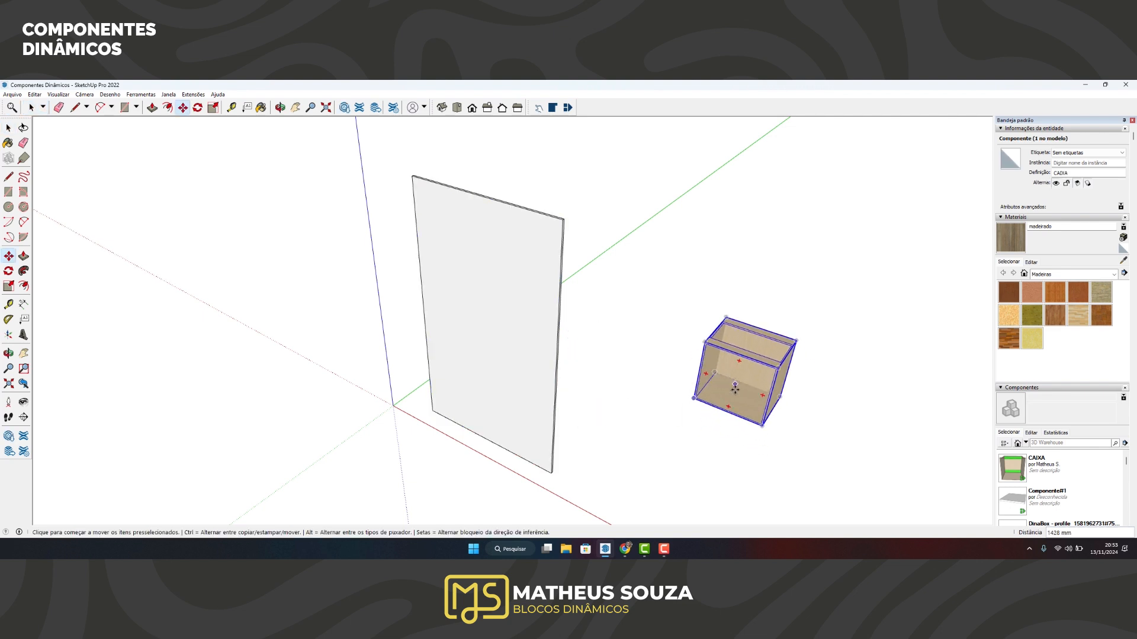
Examine from several angles how the CAIXA cabinet's side panels meet its base and upper rails.
scroll(787, 438, "up", 8)
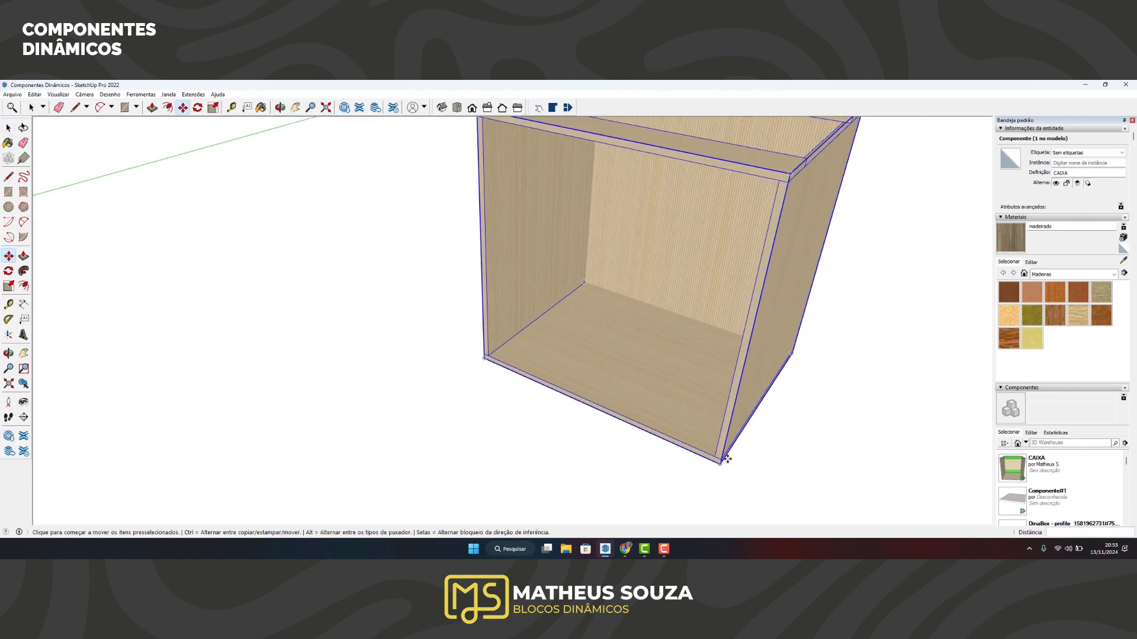
middle_click_drag(727, 459, 601, 414)
key("space")
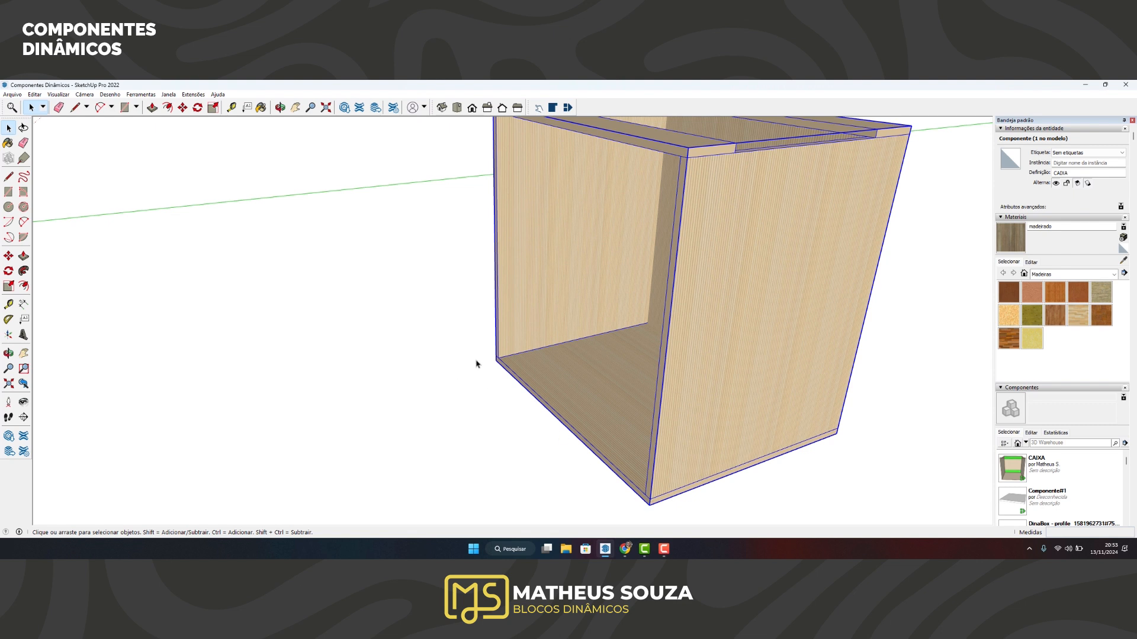
scroll(637, 360, "down", 2)
scroll(673, 236, "down", 2)
scroll(640, 215, "up", 3)
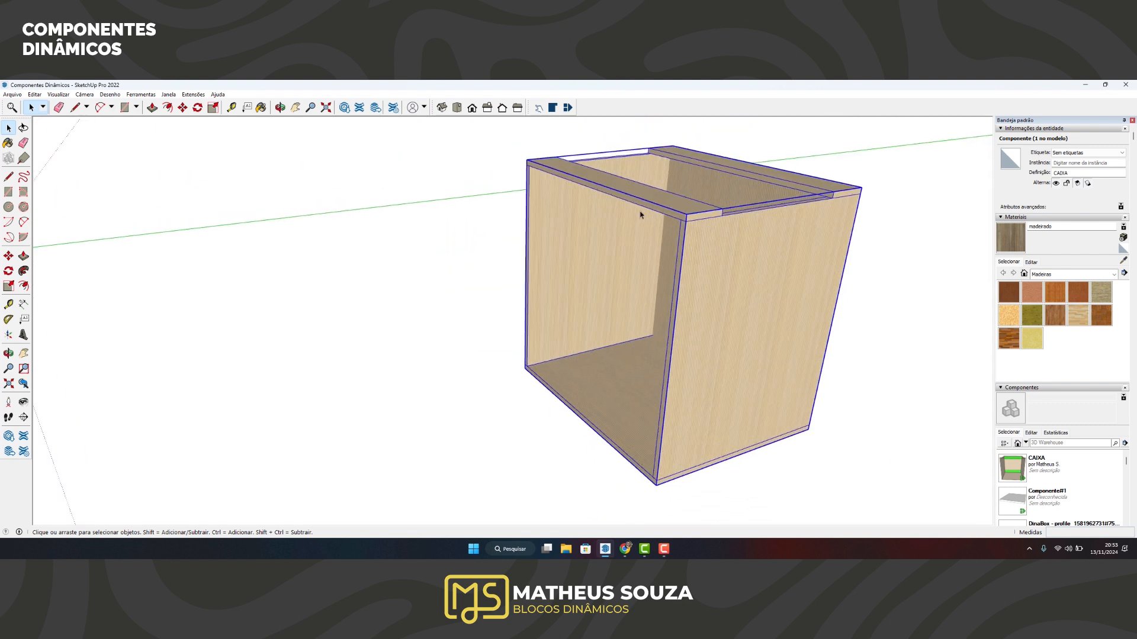
scroll(696, 211, "up", 1)
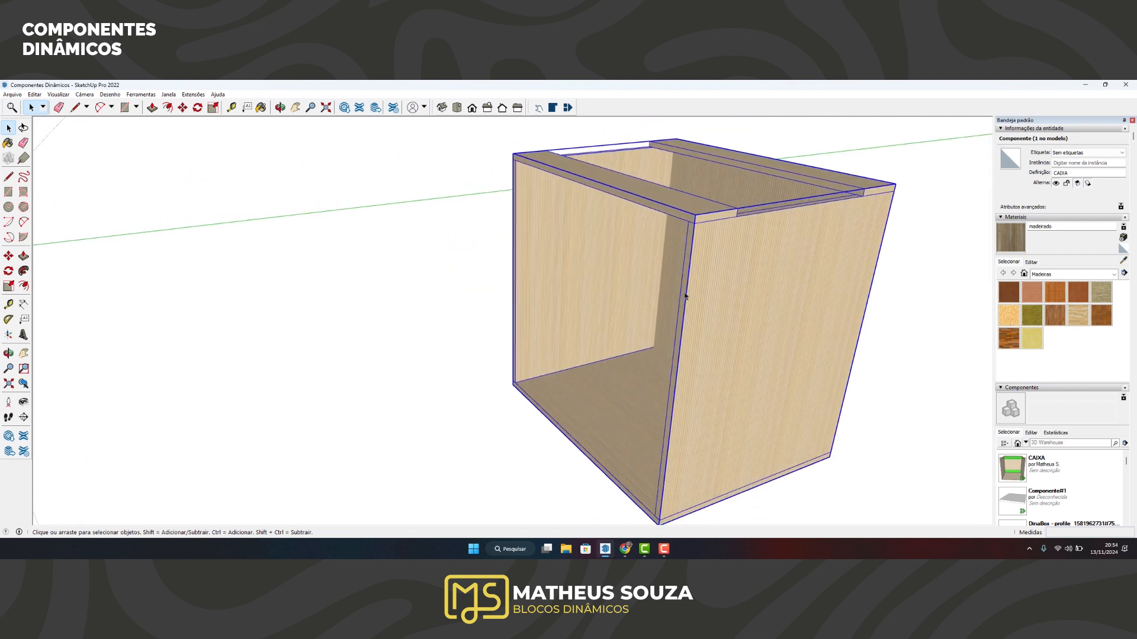
middle_click_drag(685, 296, 784, 399)
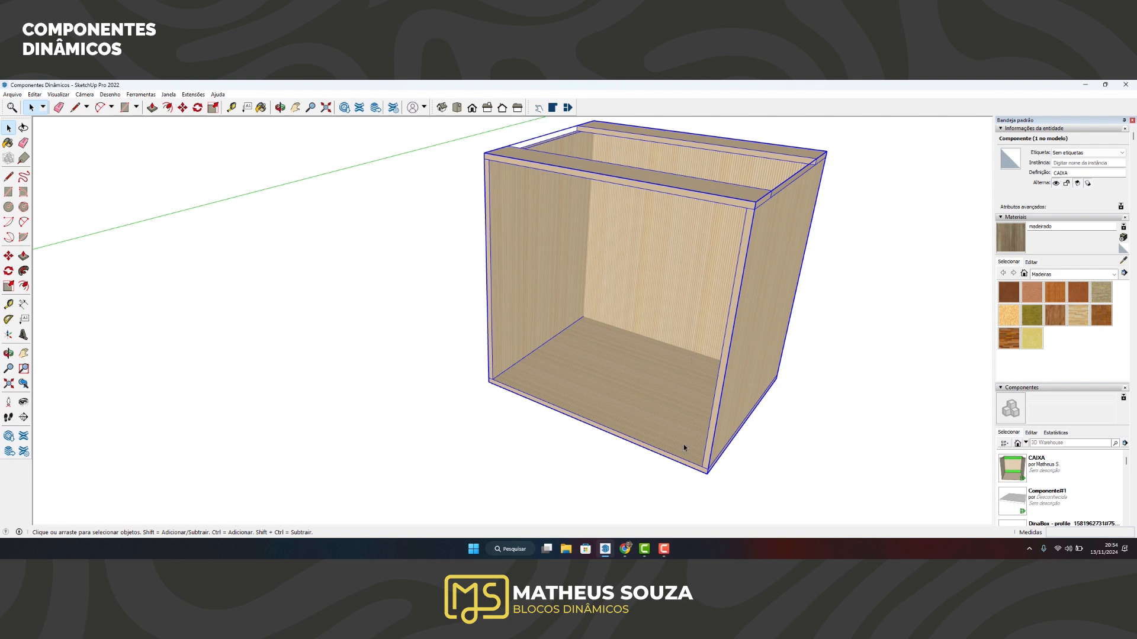
scroll(699, 432, "up", 4)
middle_click_drag(716, 419, 583, 407)
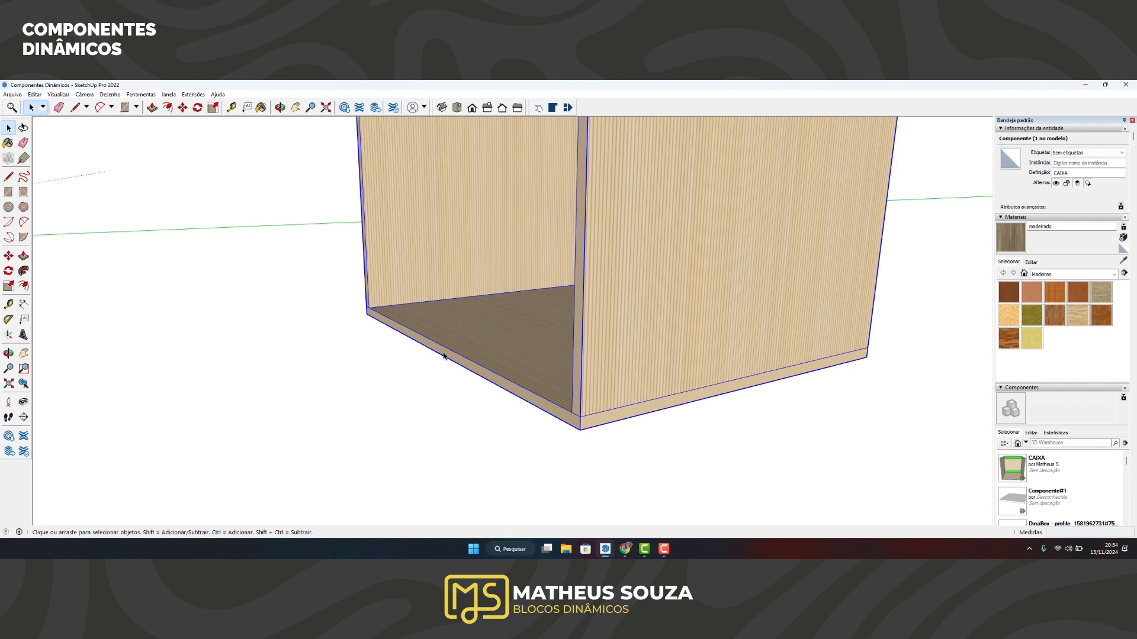
scroll(638, 382, "down", 5)
scroll(610, 210, "up", 2)
scroll(609, 211, "up", 2)
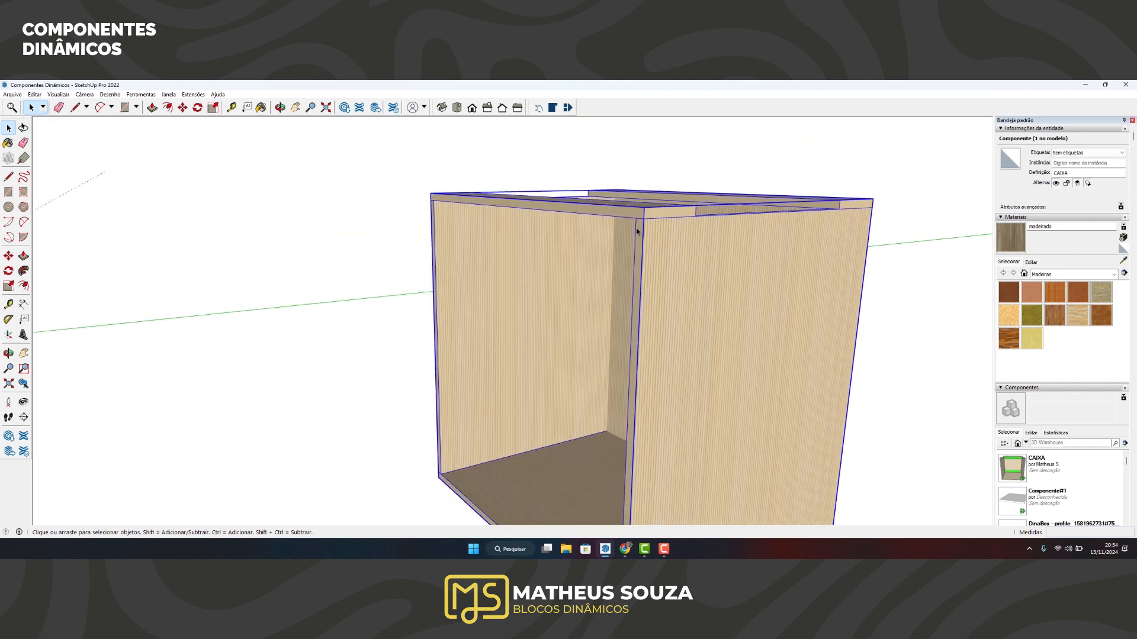
scroll(668, 254, "down", 3)
scroll(671, 414, "up", 3)
scroll(671, 415, "down", 3)
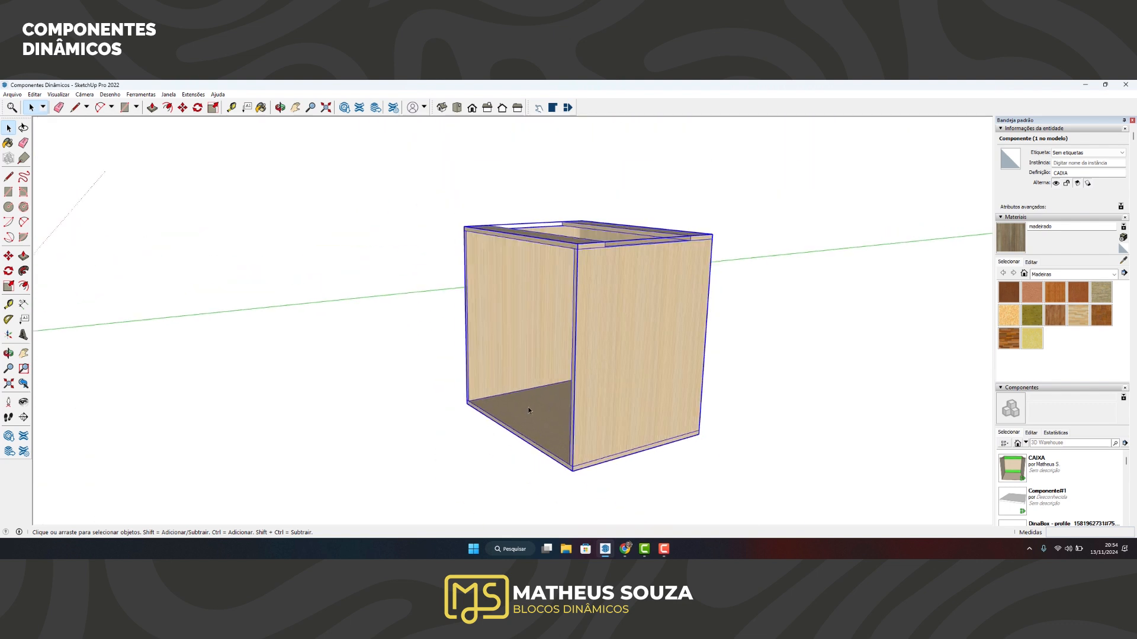
middle_click_drag(528, 407, 406, 278)
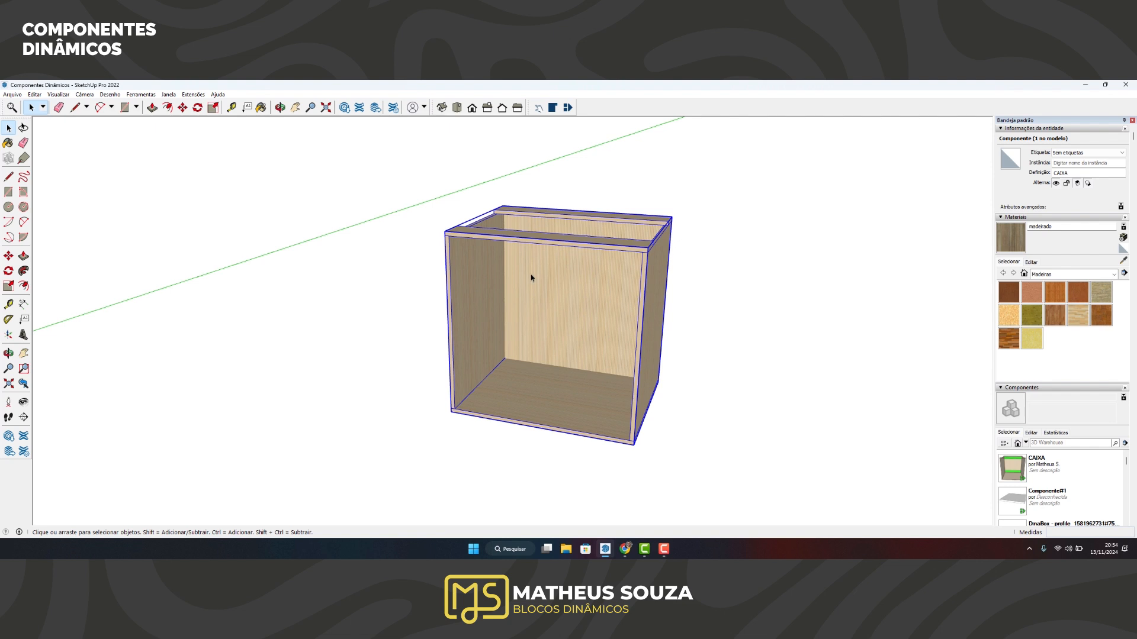
Show the CAIXA cabinet's component options and set its height (Altura) to 900 mm.
left_click(553, 107)
left_click_drag(720, 188, 829, 147)
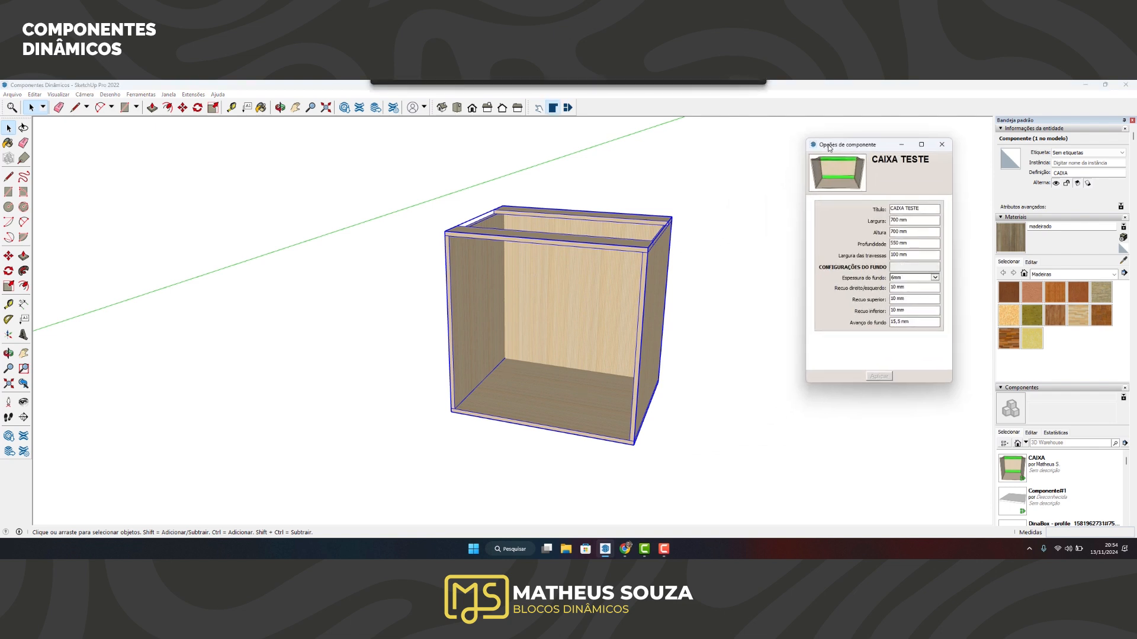
scroll(570, 276, "down", 1)
scroll(564, 279, "up", 2)
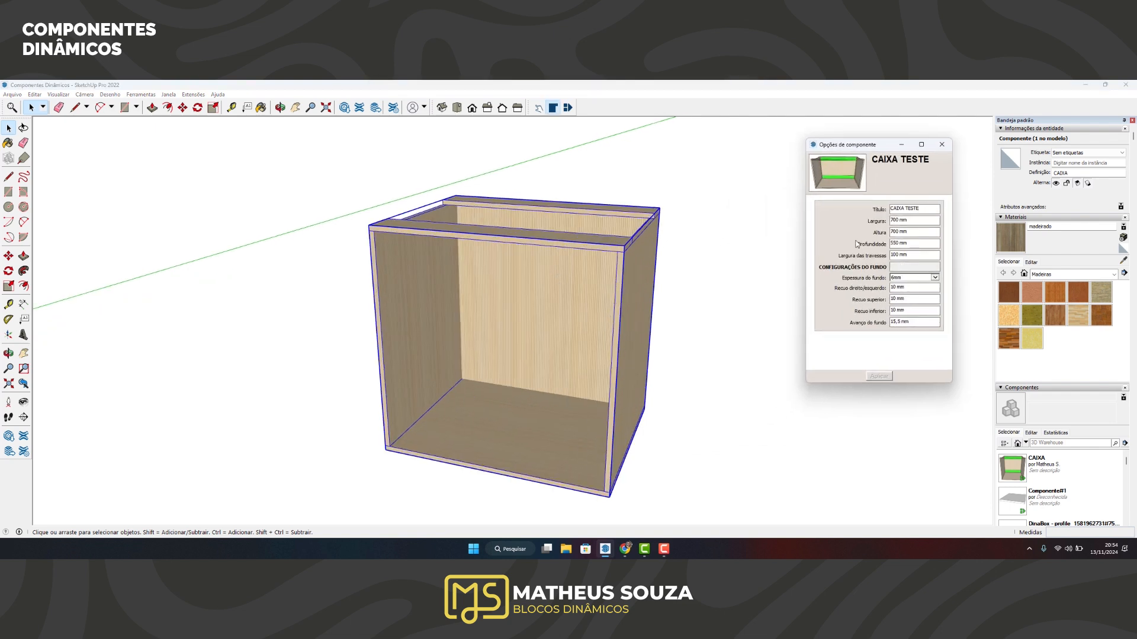
left_click(912, 220)
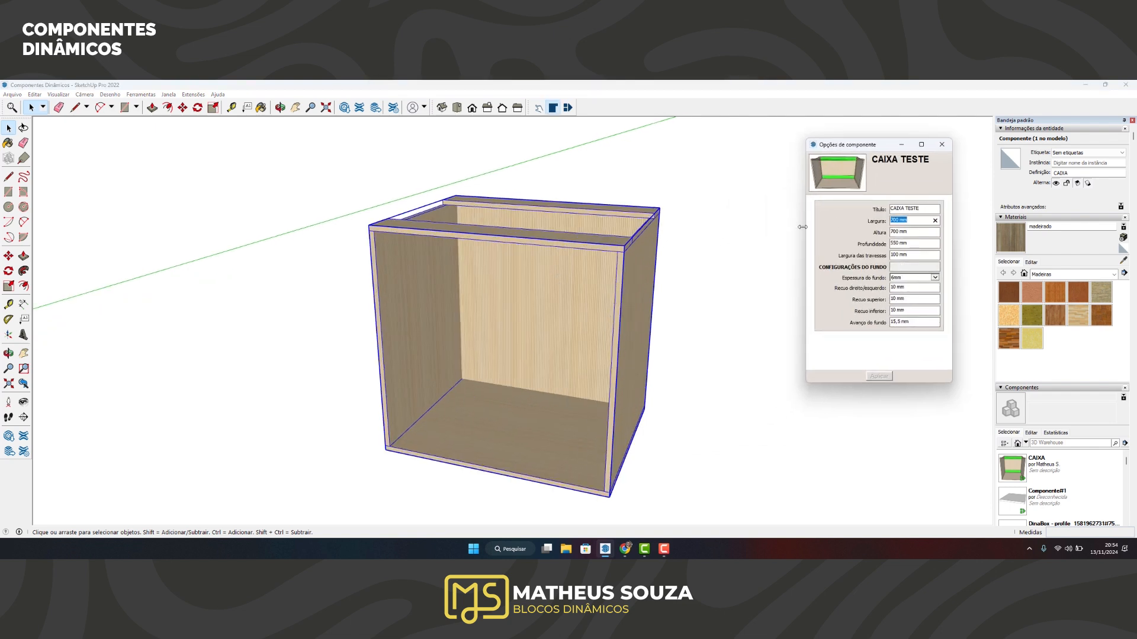
left_click(912, 244)
type("900")
key("Return")
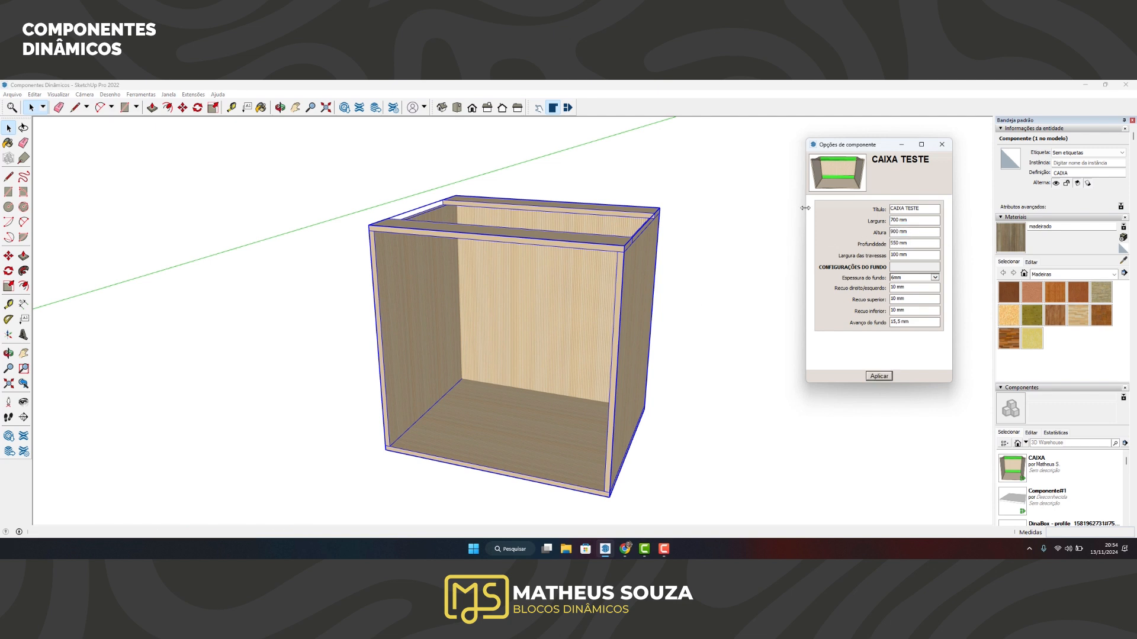
scroll(663, 194, "down", 2)
scroll(657, 243, "up", 2)
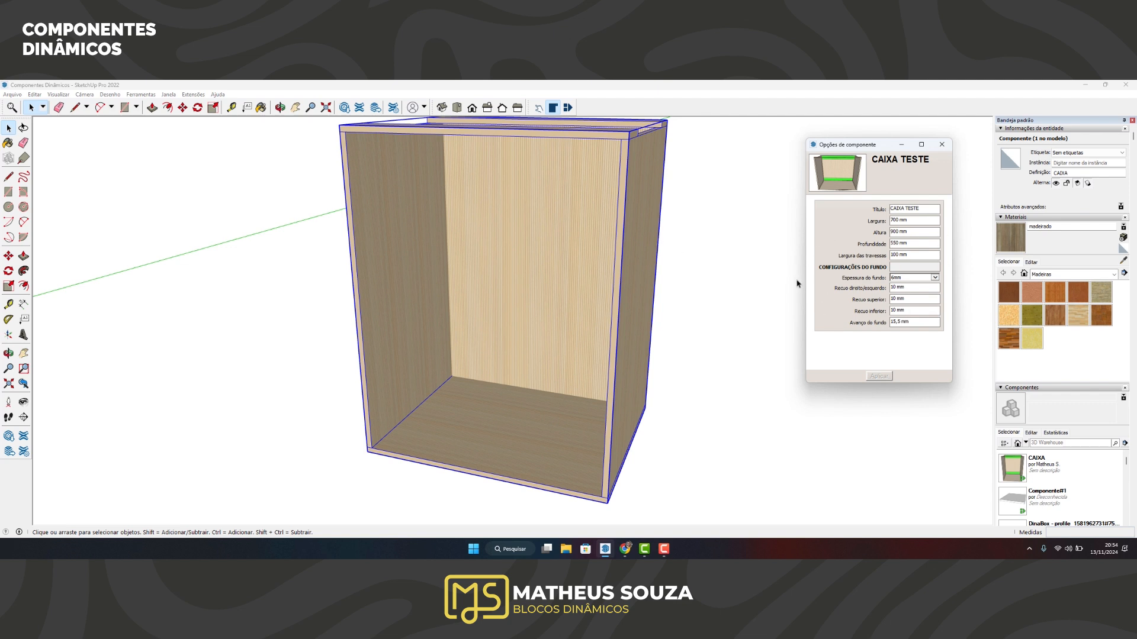
Measure the height of the cabinet's side panel between the upper rail and the base.
middle_click_drag(668, 239, 588, 253)
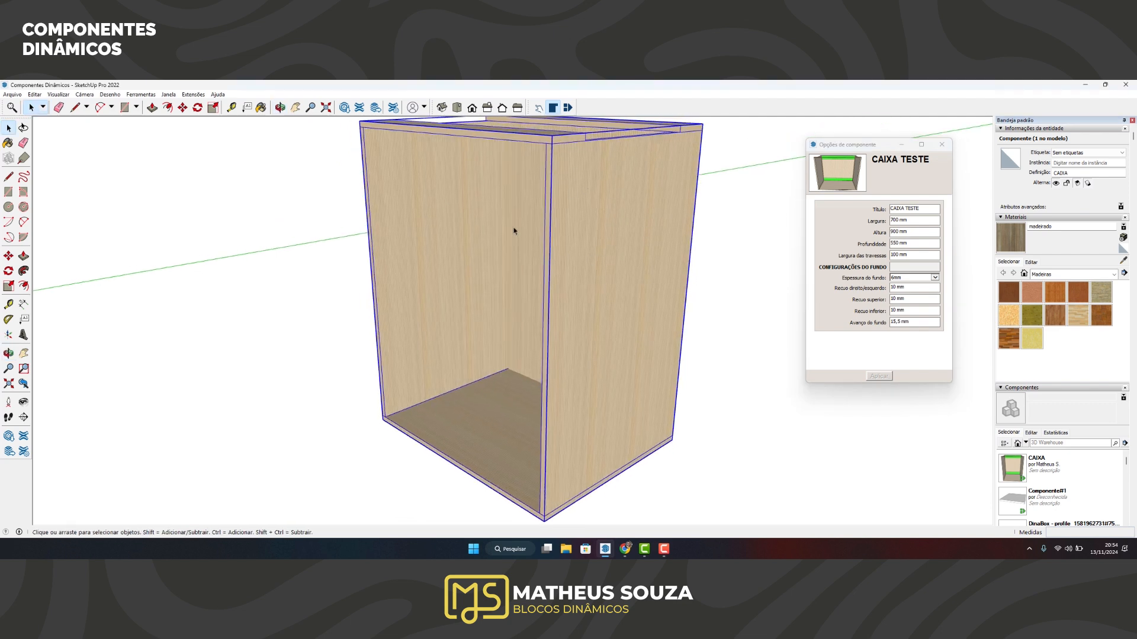
scroll(583, 233, "down", 2)
key("t")
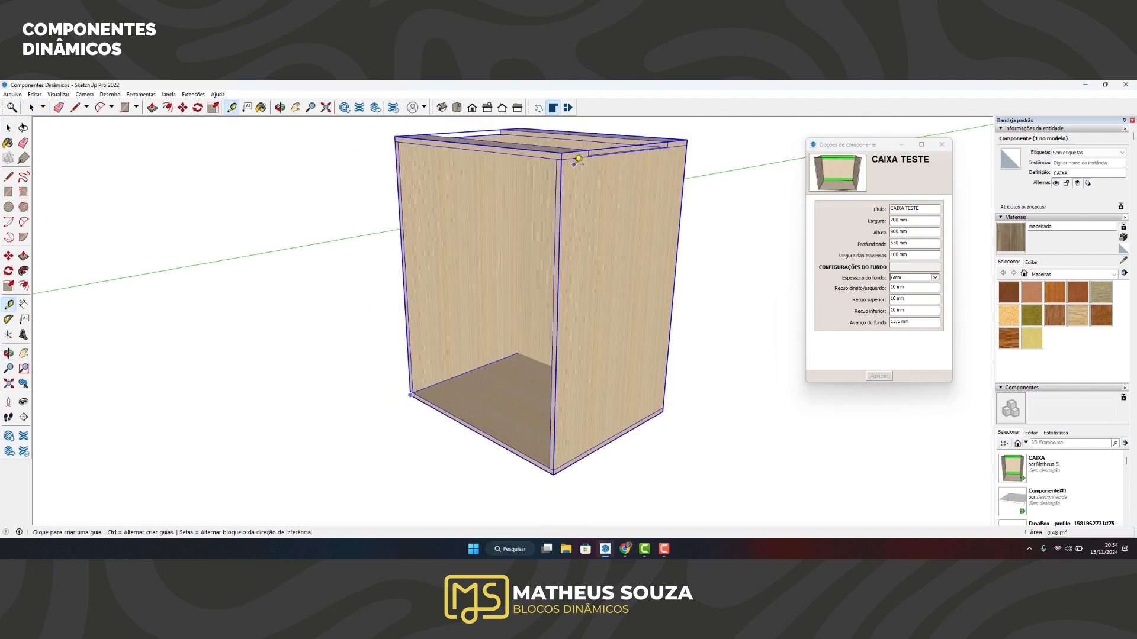
left_click(575, 159)
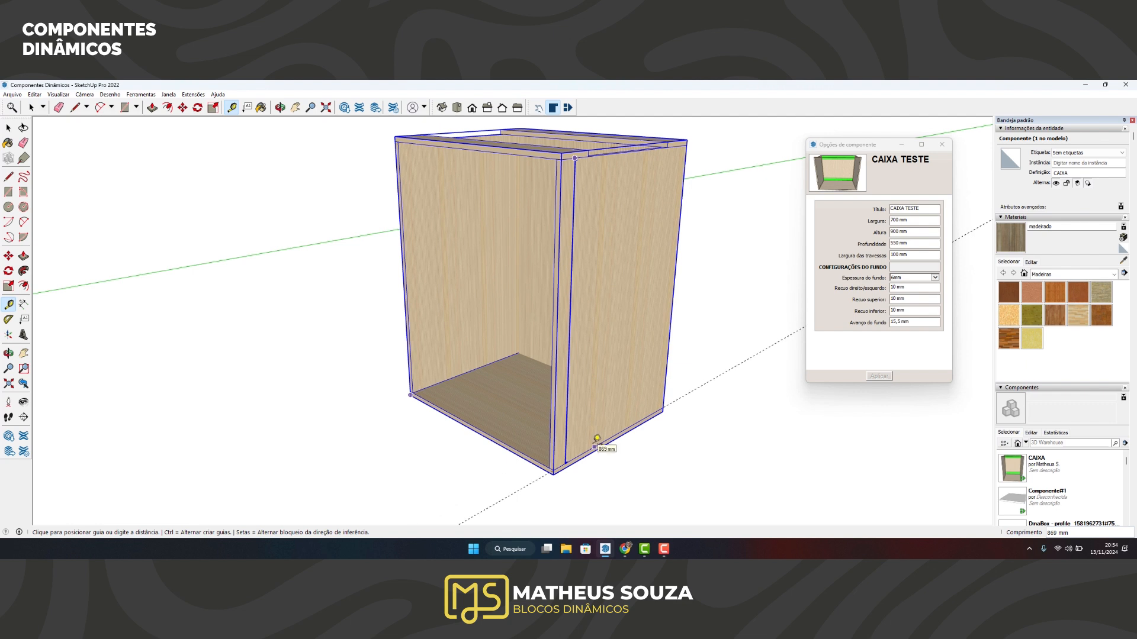
key("space")
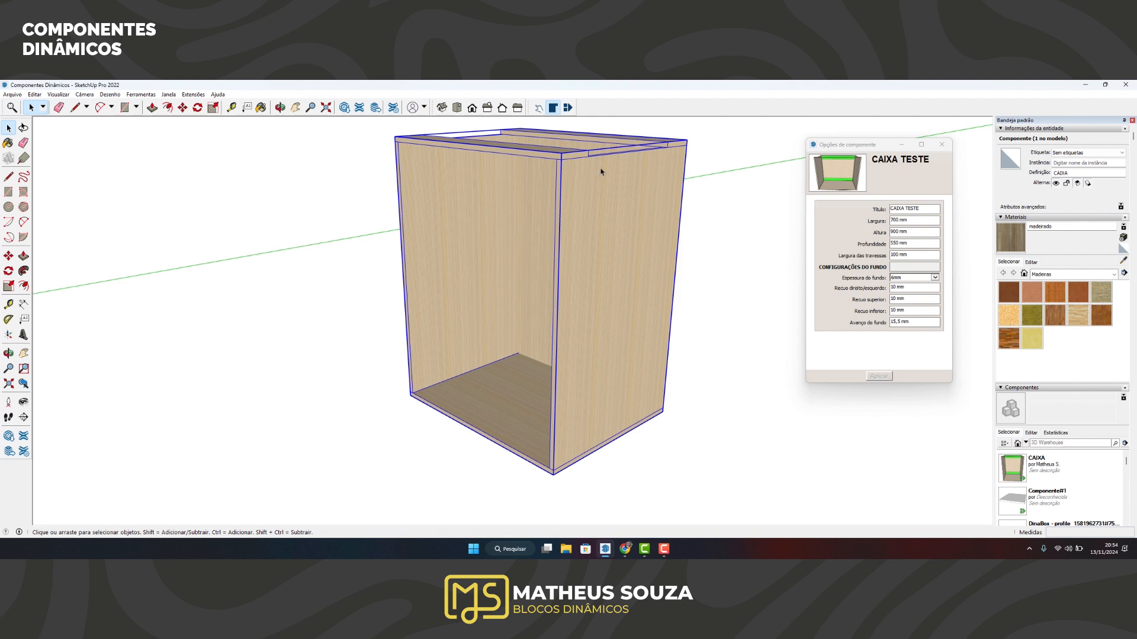
Measure the thickness of the cabinet's base panel along its front edge.
scroll(577, 161, "up", 3)
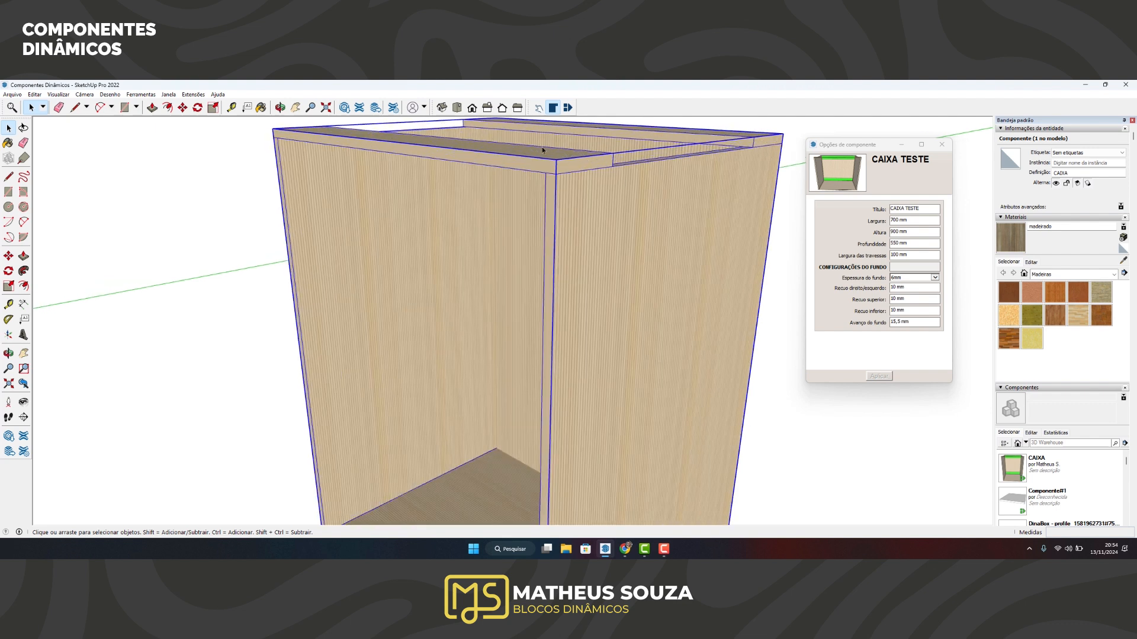
scroll(553, 173, "down", 3)
middle_click_drag(553, 172, 482, 394)
key("t")
left_click(484, 407)
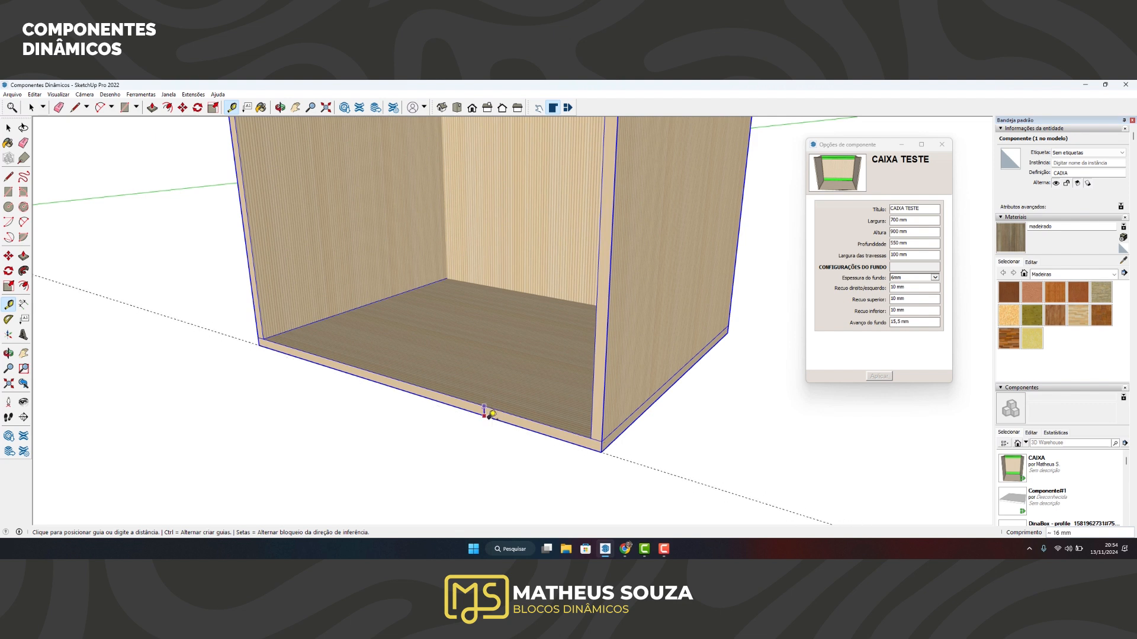
key("space")
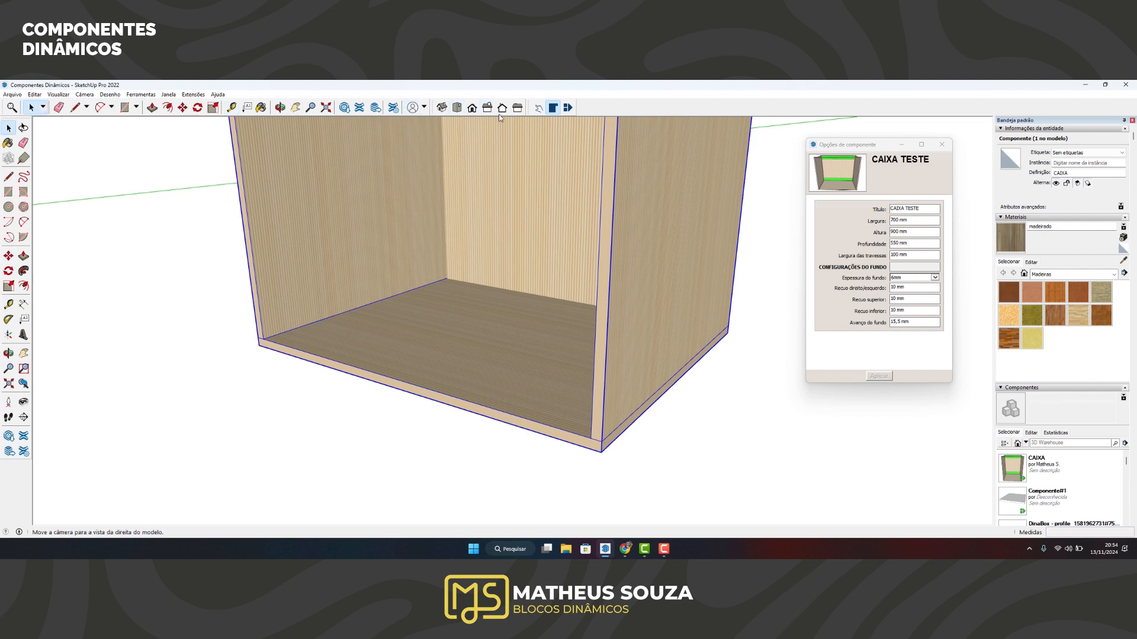
left_click(171, 95)
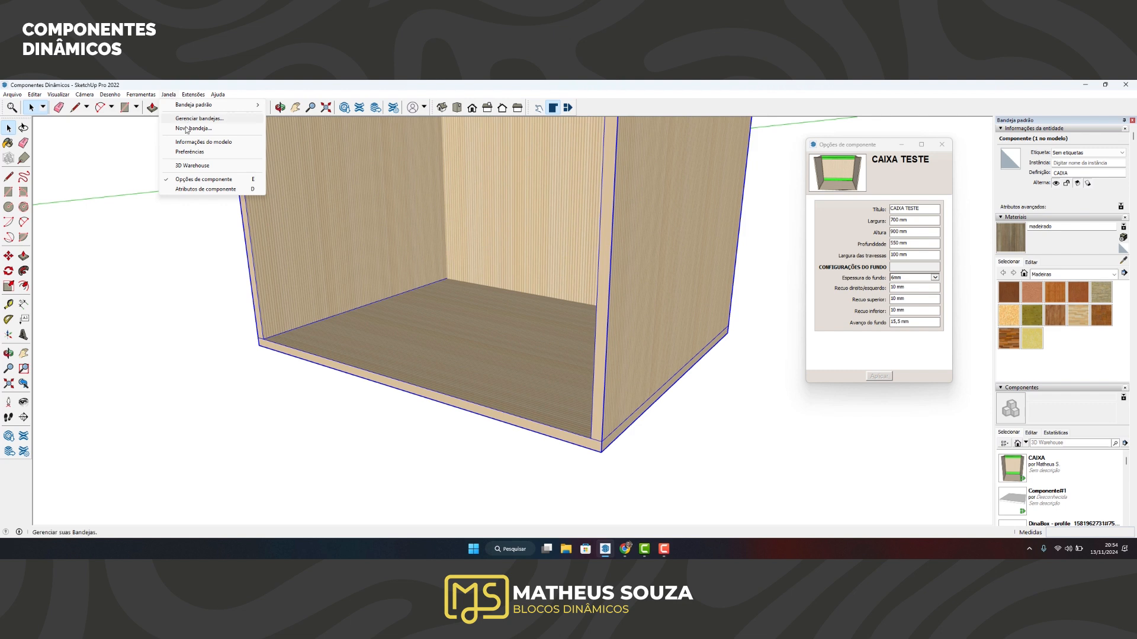
left_click(190, 152)
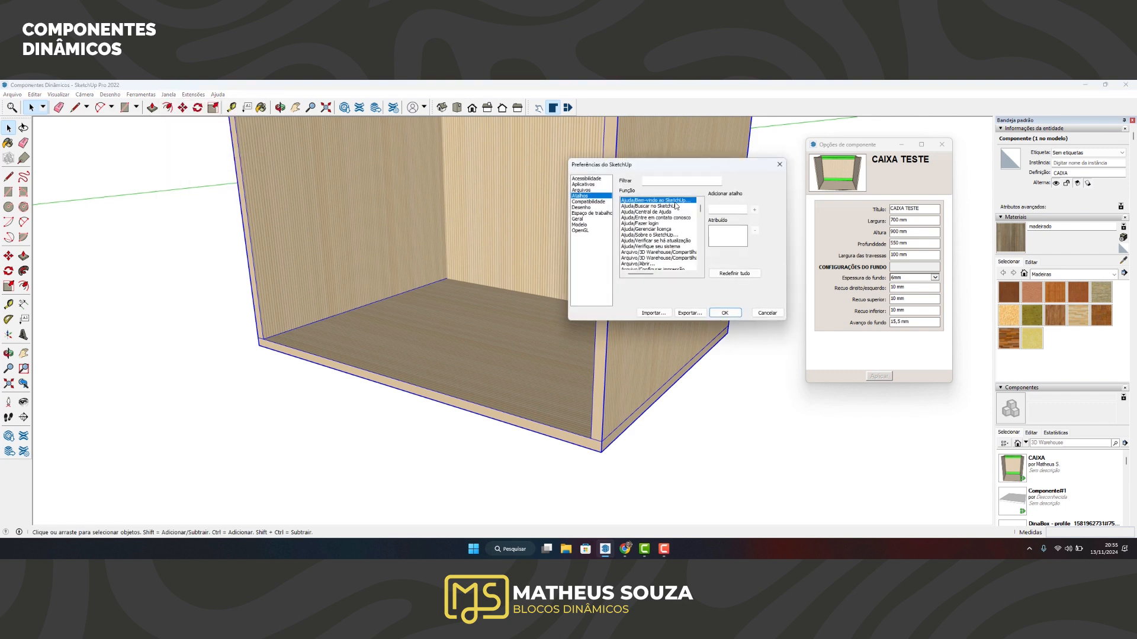
left_click(779, 164)
Set the model's length display precision to one decimal place (0,0 mm) in the model's unit settings.
left_click(169, 95)
left_click(189, 142)
left_click(405, 185)
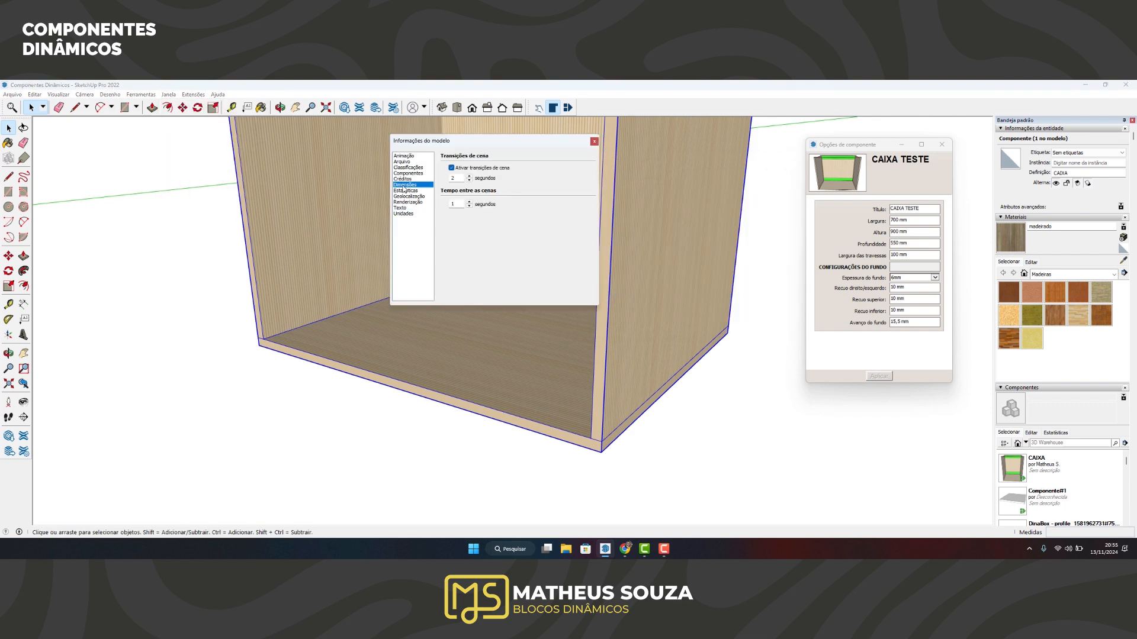
left_click(406, 167)
left_click(404, 213)
left_click(567, 193)
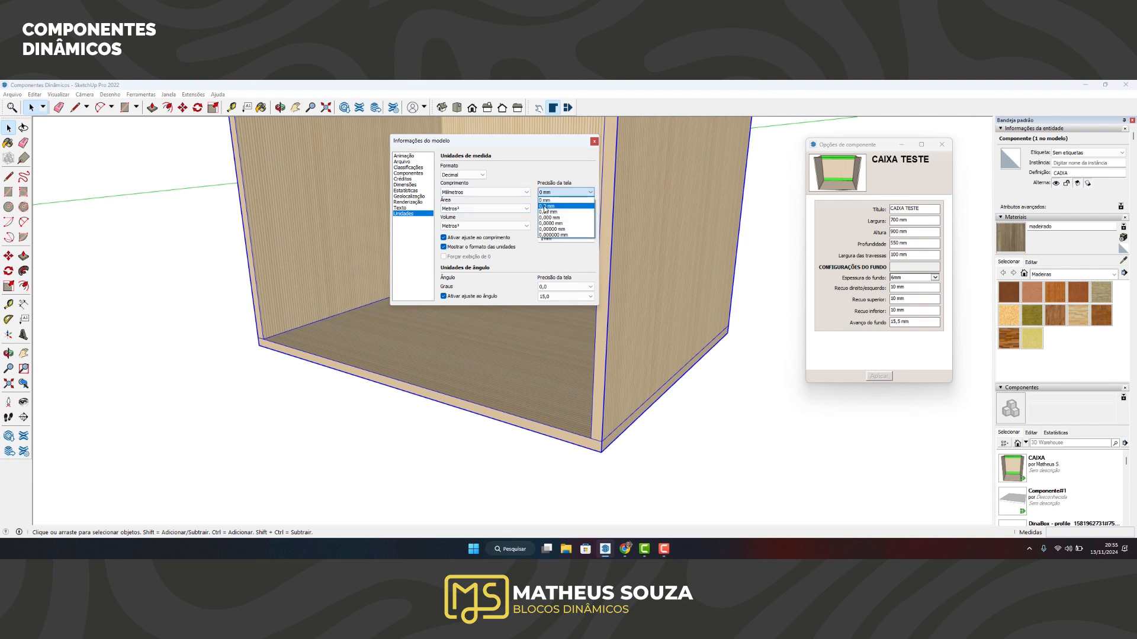
left_click(564, 206)
left_click(594, 142)
Measure the thickness of the base panel again across its front edge.
middle_click_drag(568, 195, 566, 196)
key("t")
left_click(443, 394)
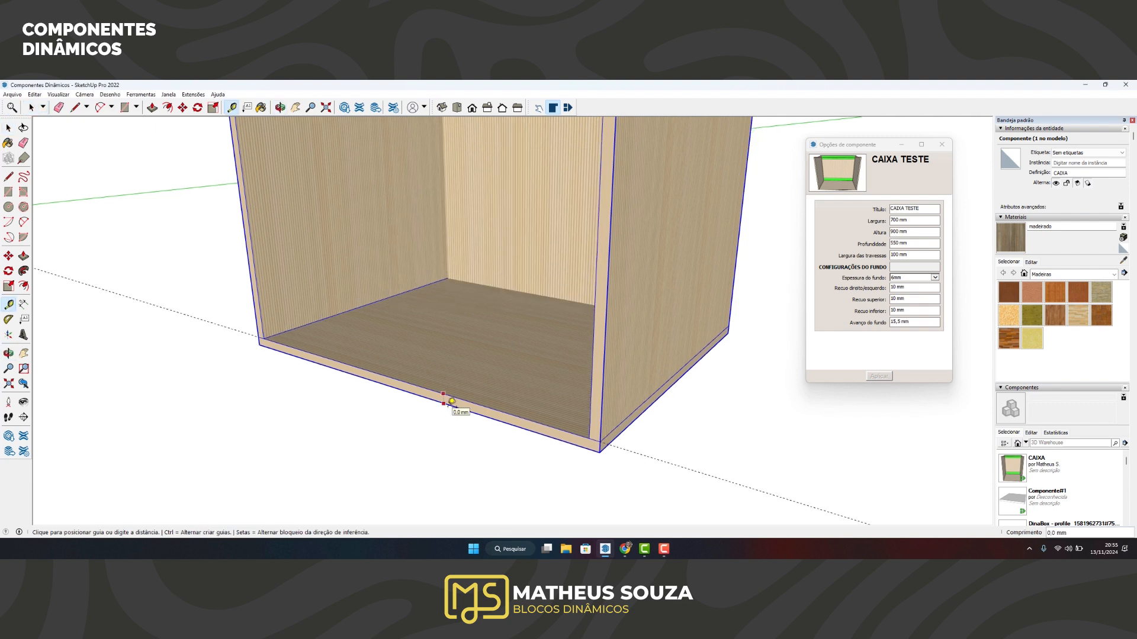
key("space")
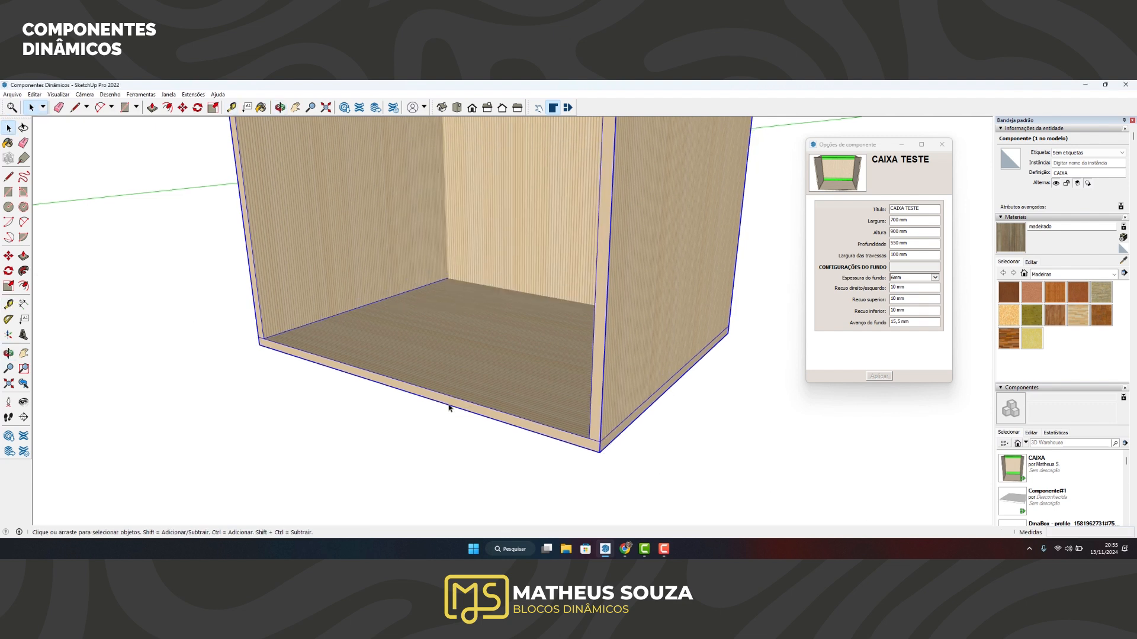
Open the CAIXA cabinet for editing, show its right side panel's component attributes and examine the LenZ formula.
scroll(451, 407, "down", 8)
scroll(482, 270, "up", 4)
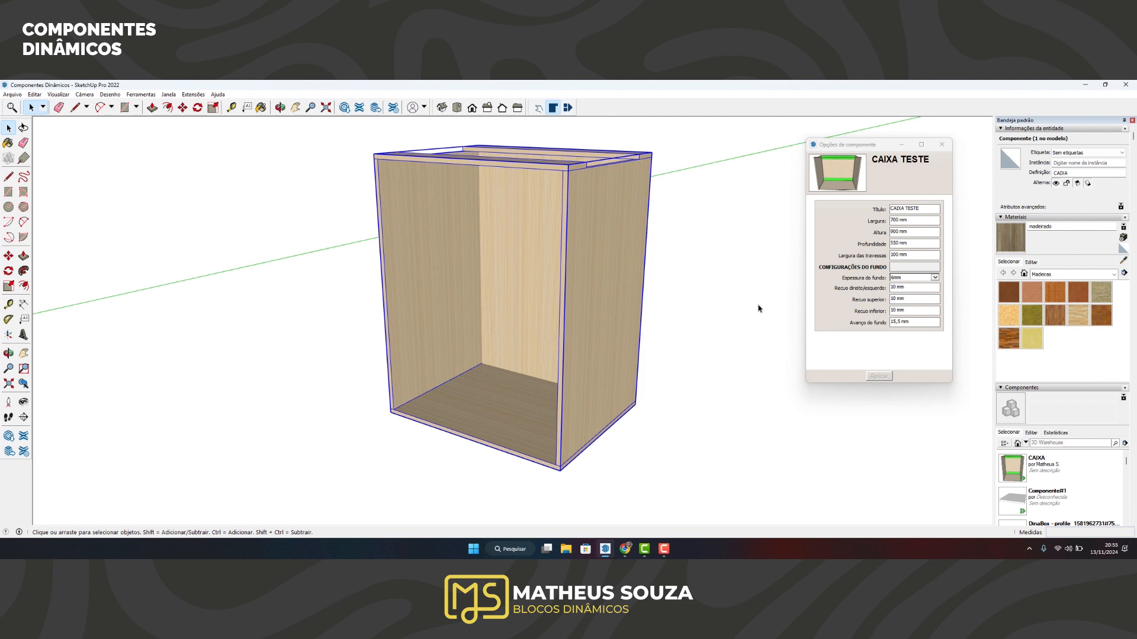
double_click(589, 294)
double_click(589, 294)
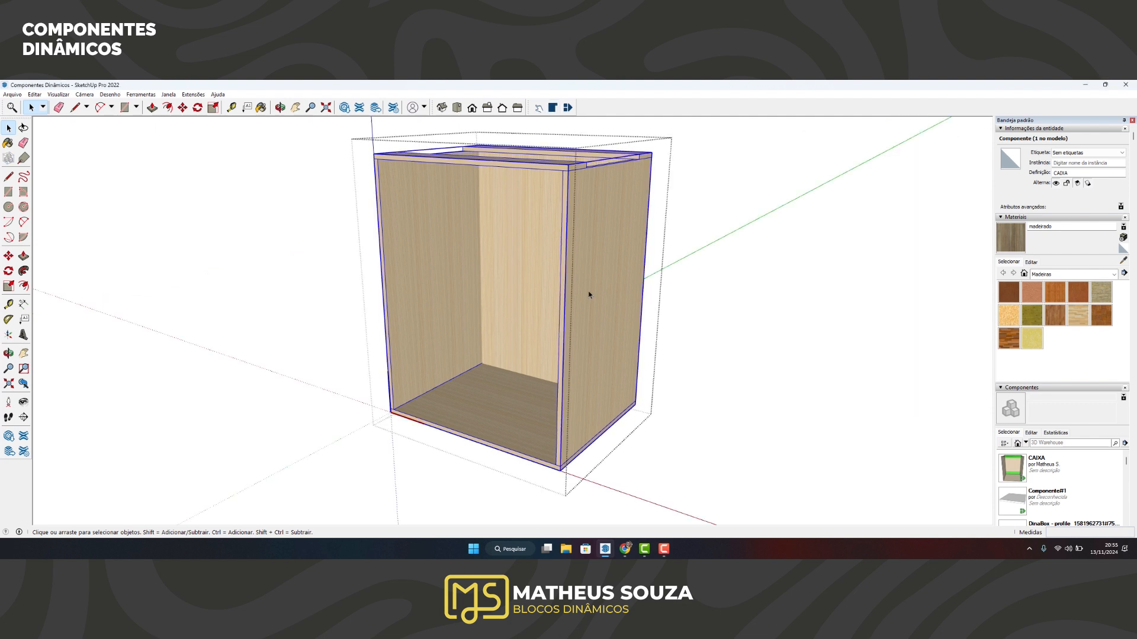
left_click(589, 295)
left_click(568, 108)
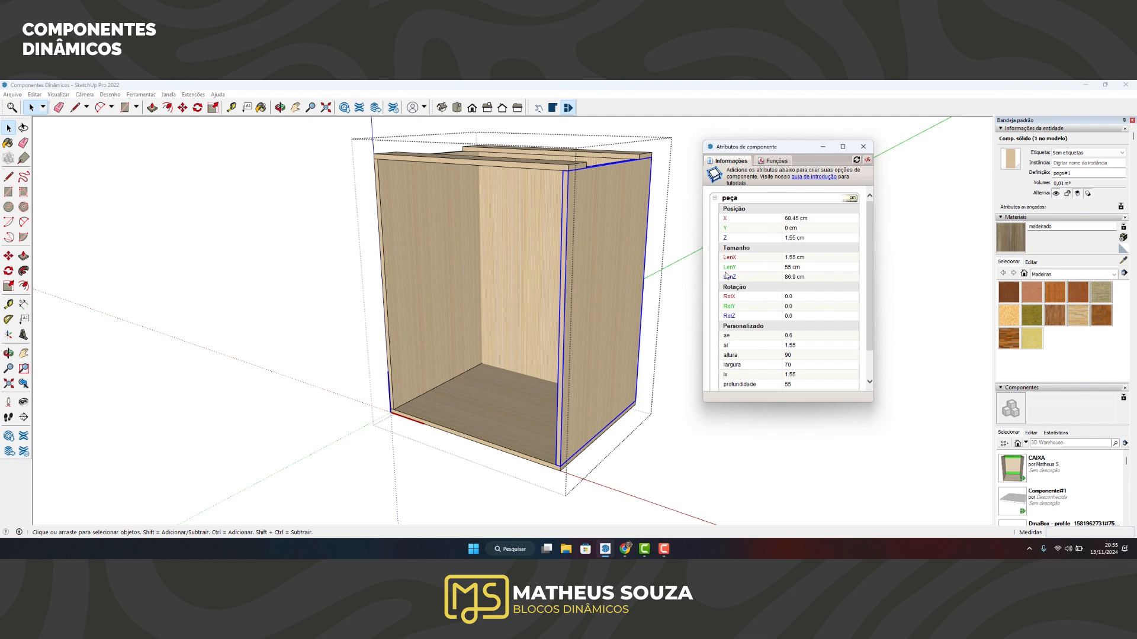
left_click(794, 278)
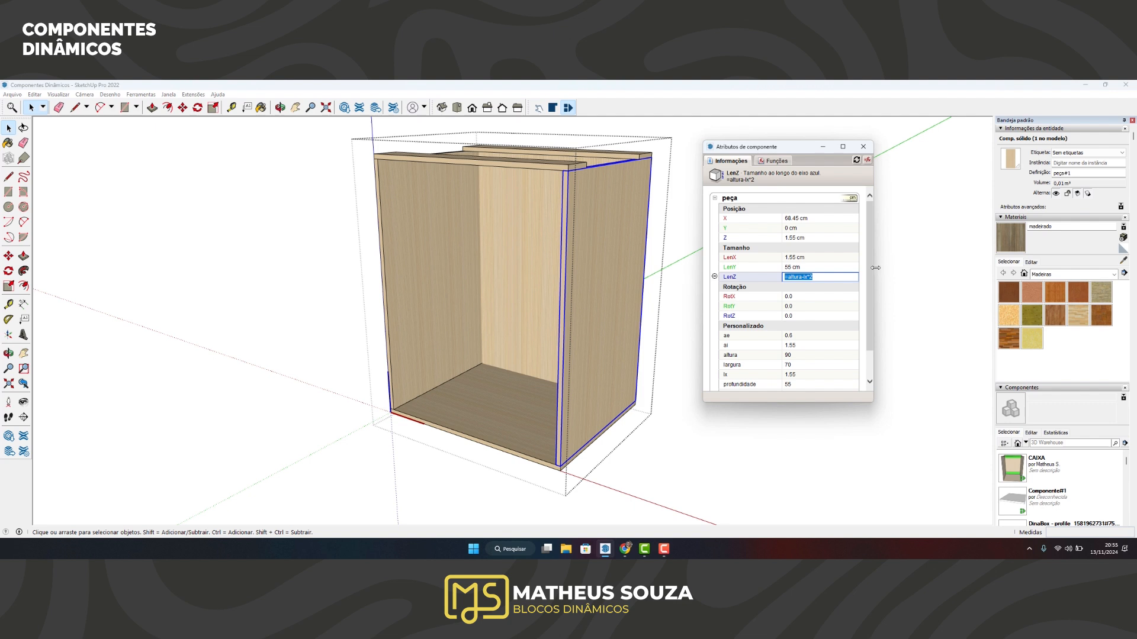
left_click_drag(873, 268, 951, 261)
left_click(803, 277)
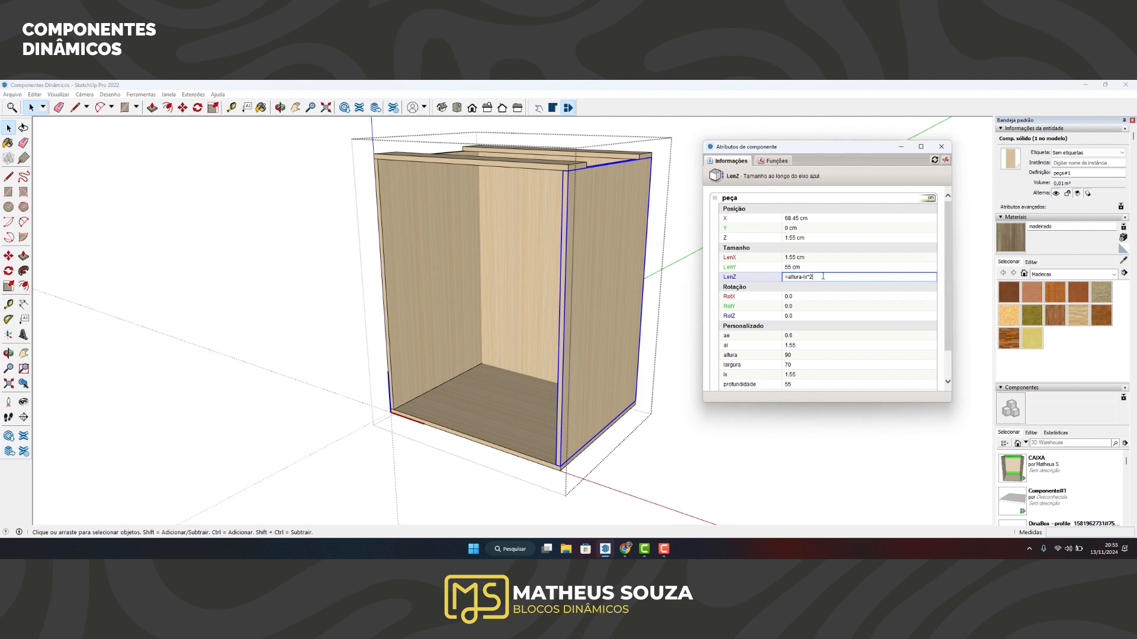
key("Return")
Examine the side panel's custom lx attribute and the formula in its LenX size.
scroll(776, 351, "down", 1)
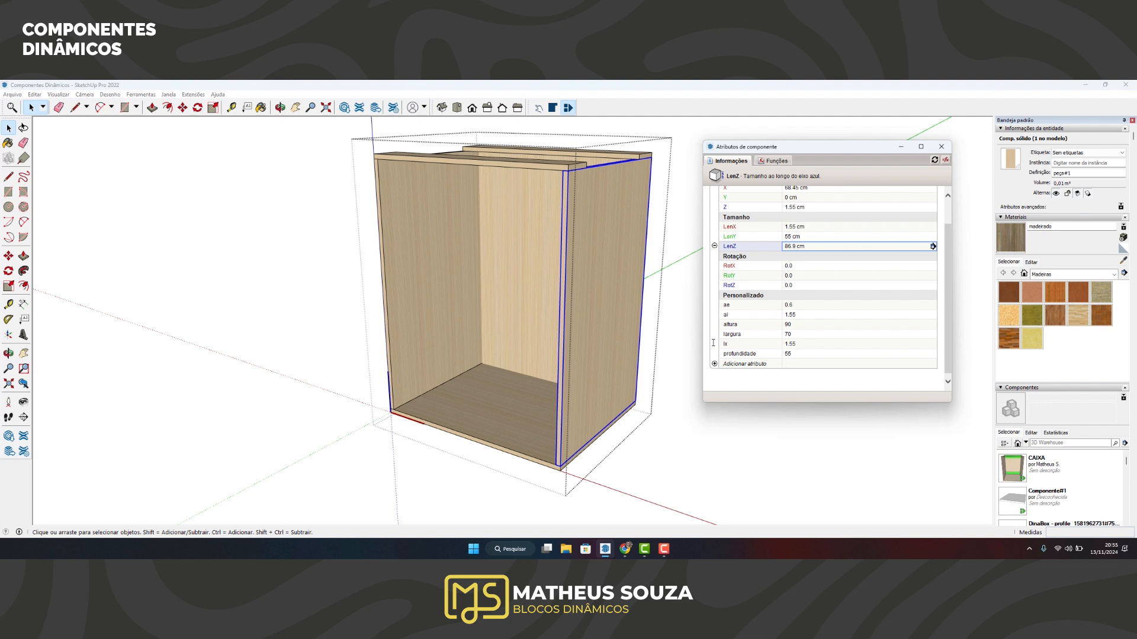
left_click(793, 347)
left_click(794, 350)
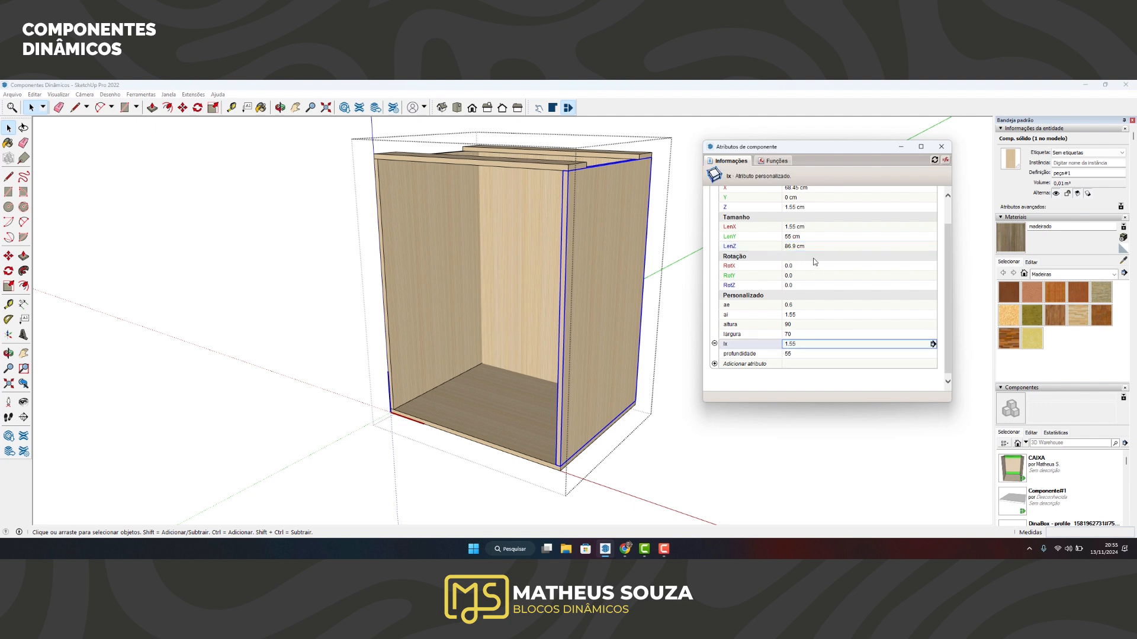
left_click(814, 228)
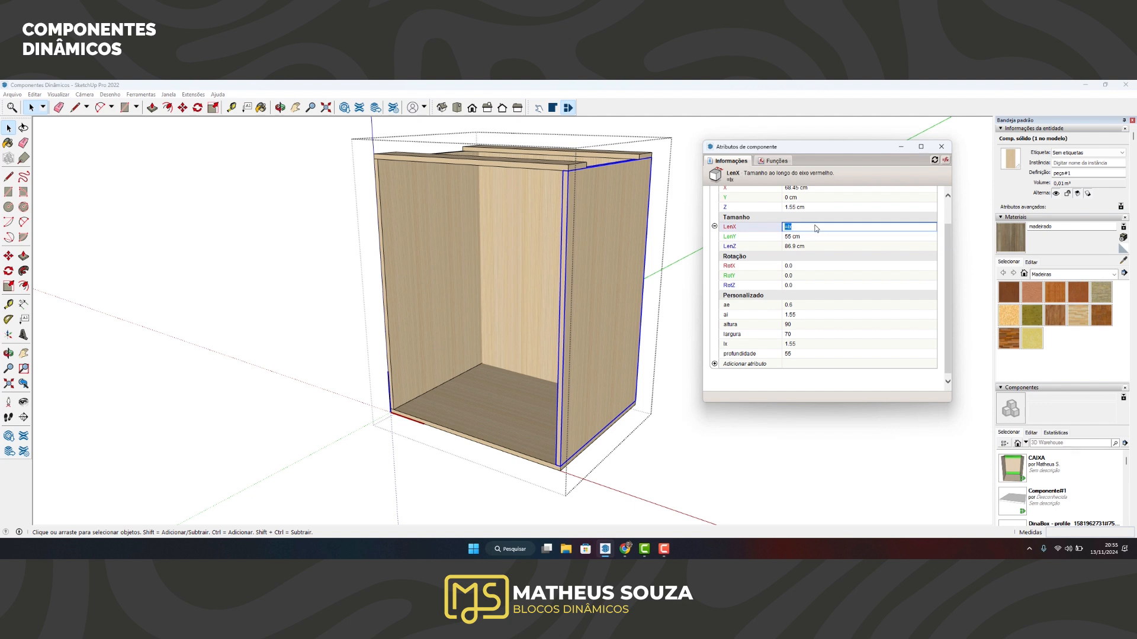
key("Return")
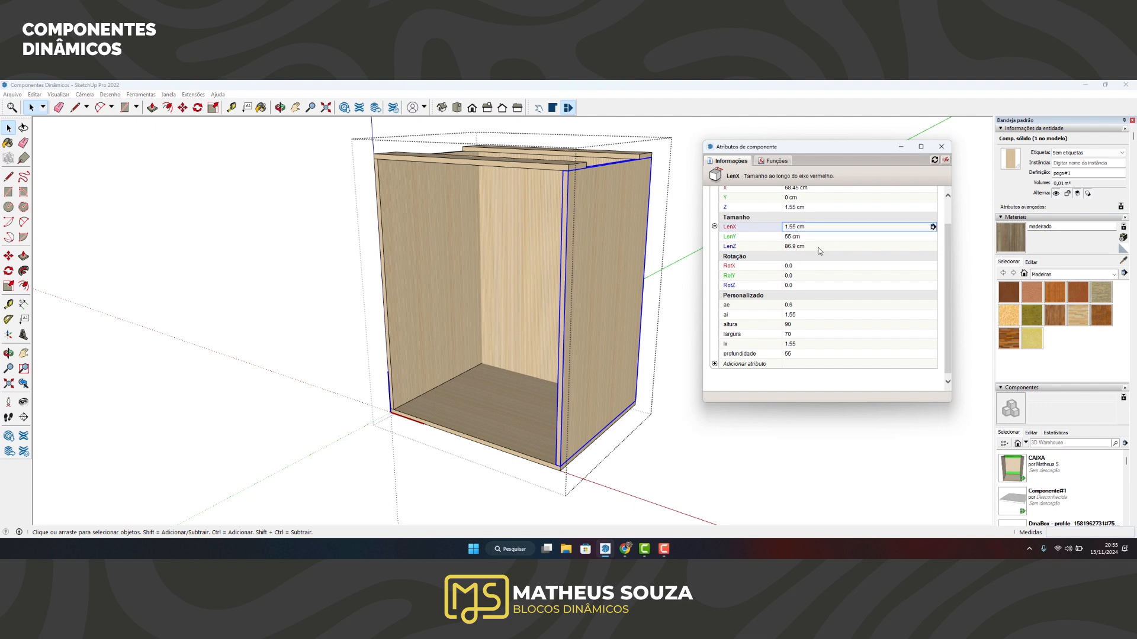
Review the altura and lx*2 terms in the side panel's LenZ formula.
left_click(809, 248)
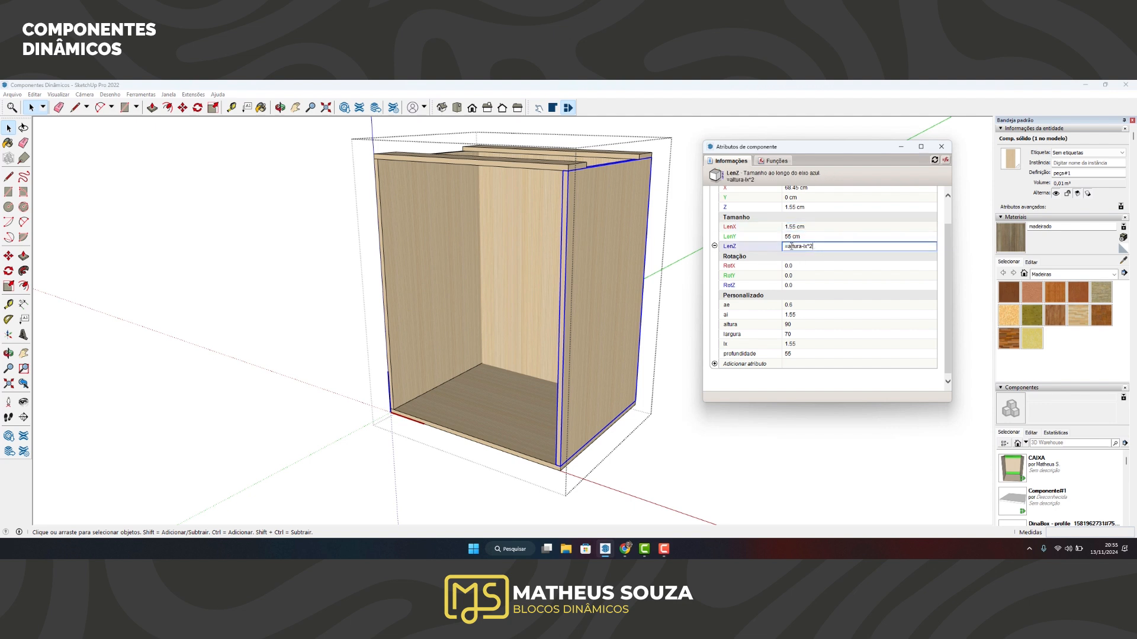
left_click_drag(789, 246, 798, 246)
left_click(804, 246)
left_click_drag(812, 246, 804, 247)
key("Return")
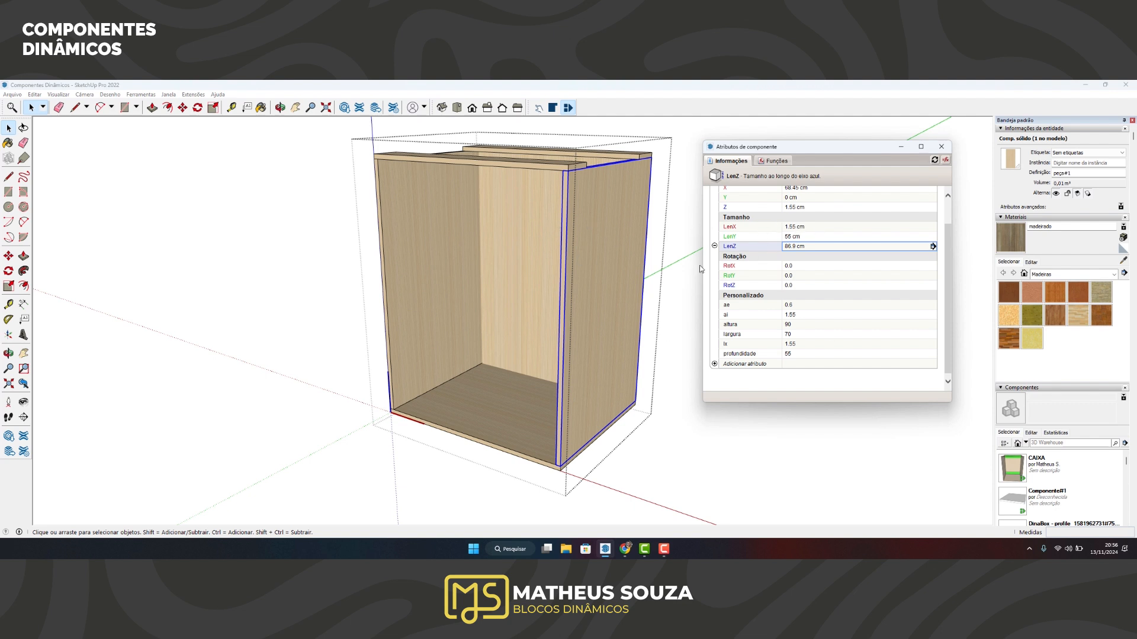
Recheck the side panel's LenX formula, then close its component attributes and leave the cabinet's editing mode.
left_click(788, 229)
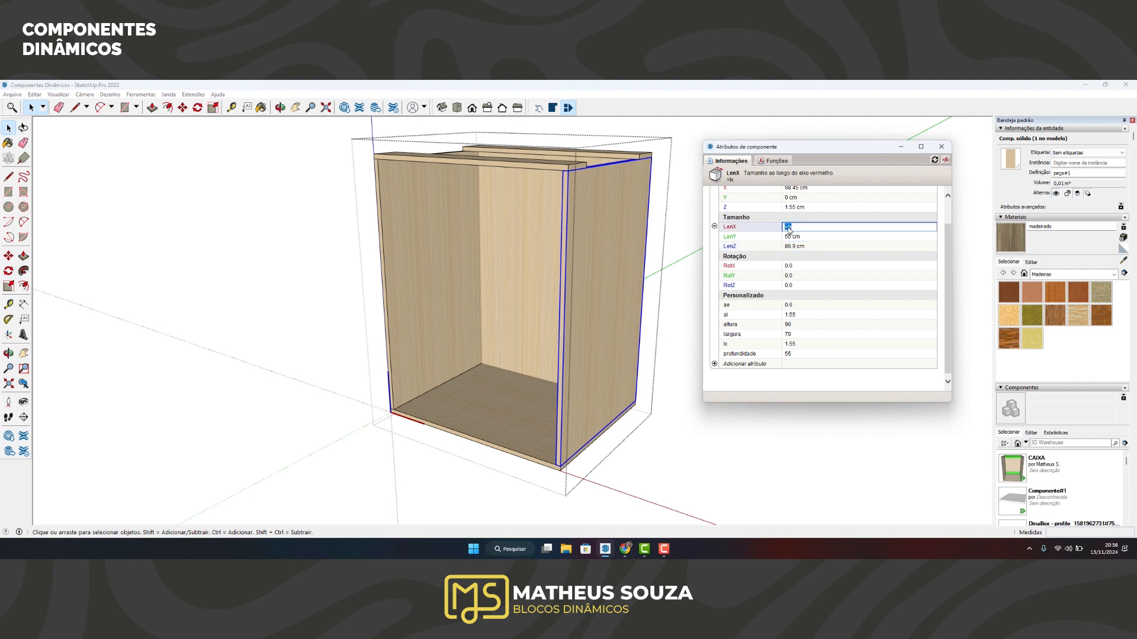
key("Return")
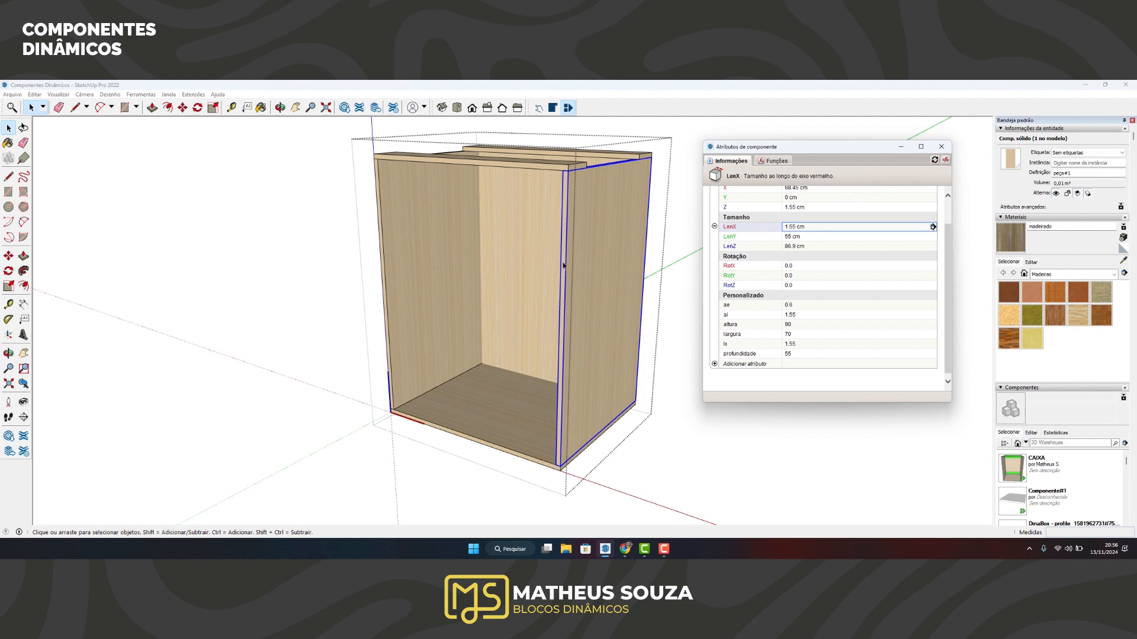
left_click(942, 147)
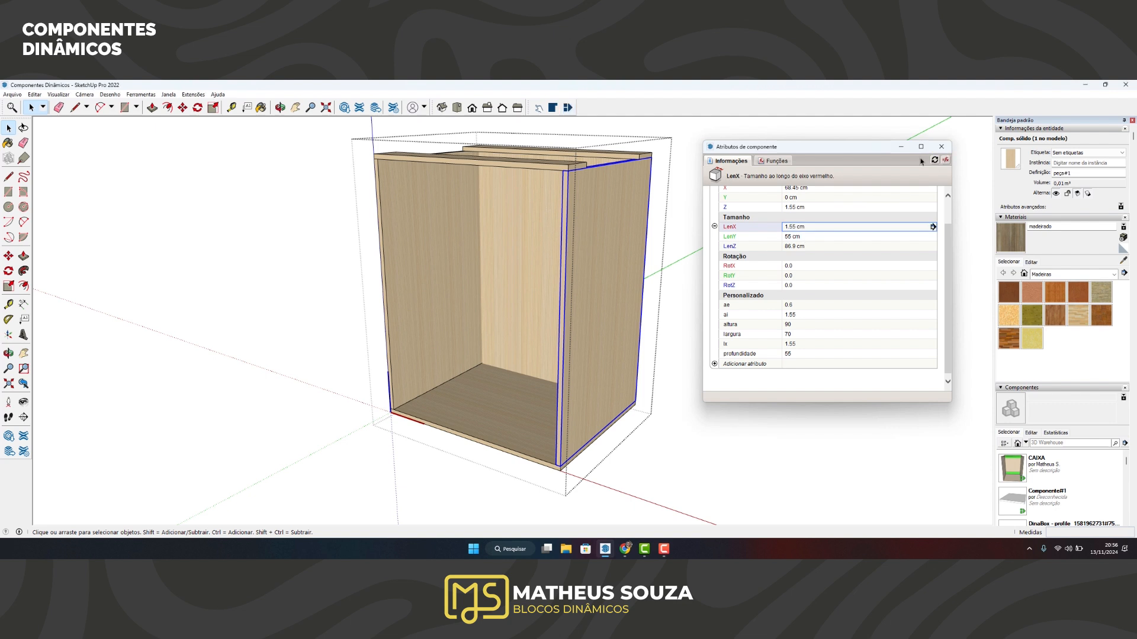
left_click(841, 201)
left_click(532, 328)
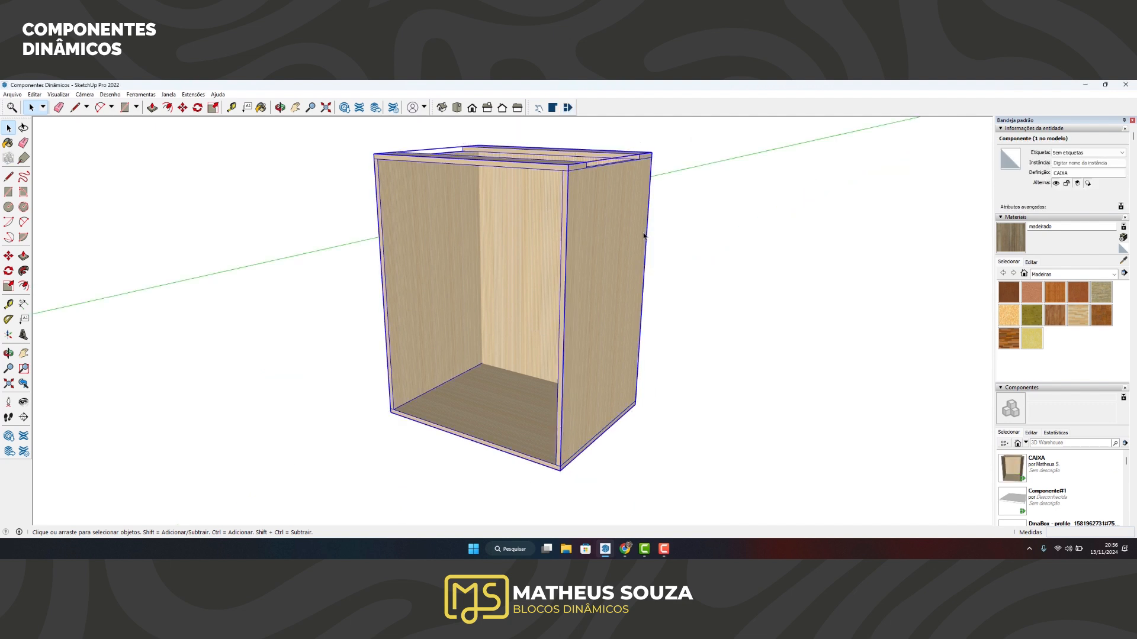
Set the CAIXA cabinet's width (Largura) to 1200 mm in its component options.
left_click_drag(882, 149, 1028, 178)
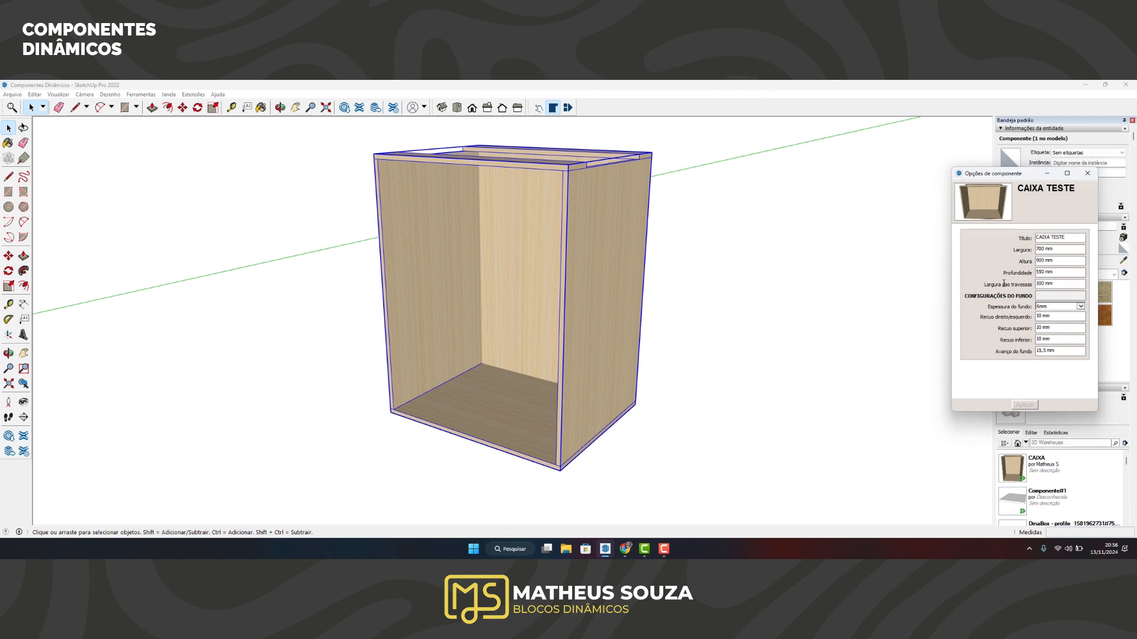
left_click(1037, 249)
type("1200")
key("Return")
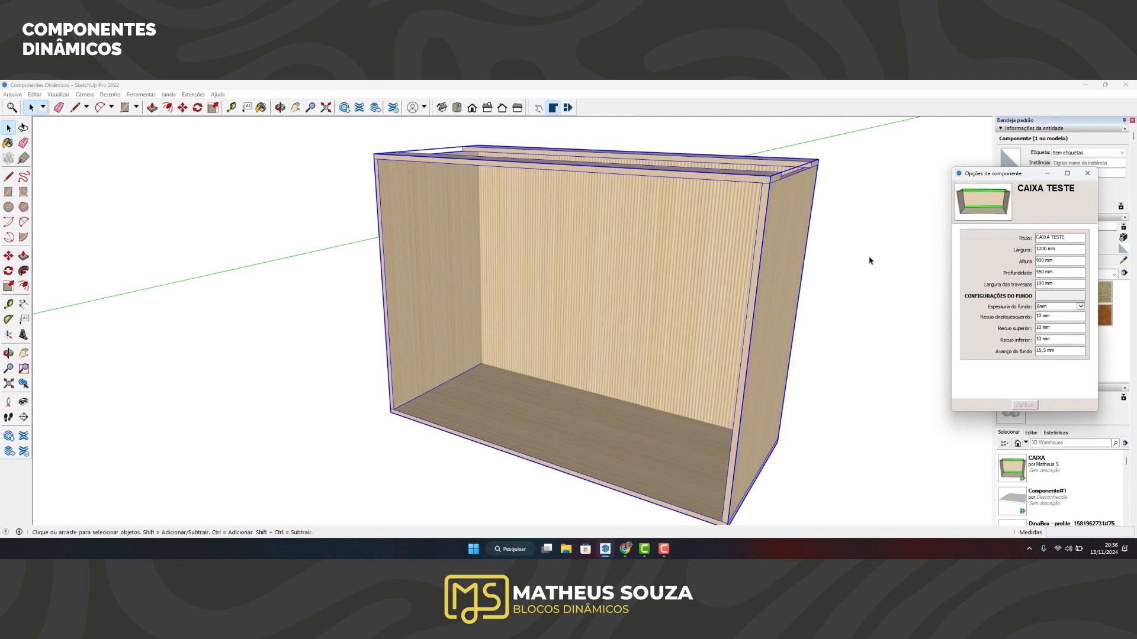
Measure the thickness of the widened cabinet's right side panel across its front edge.
key("o")
left_click_drag(663, 282, 721, 284)
scroll(721, 283, "up", 5)
key("t")
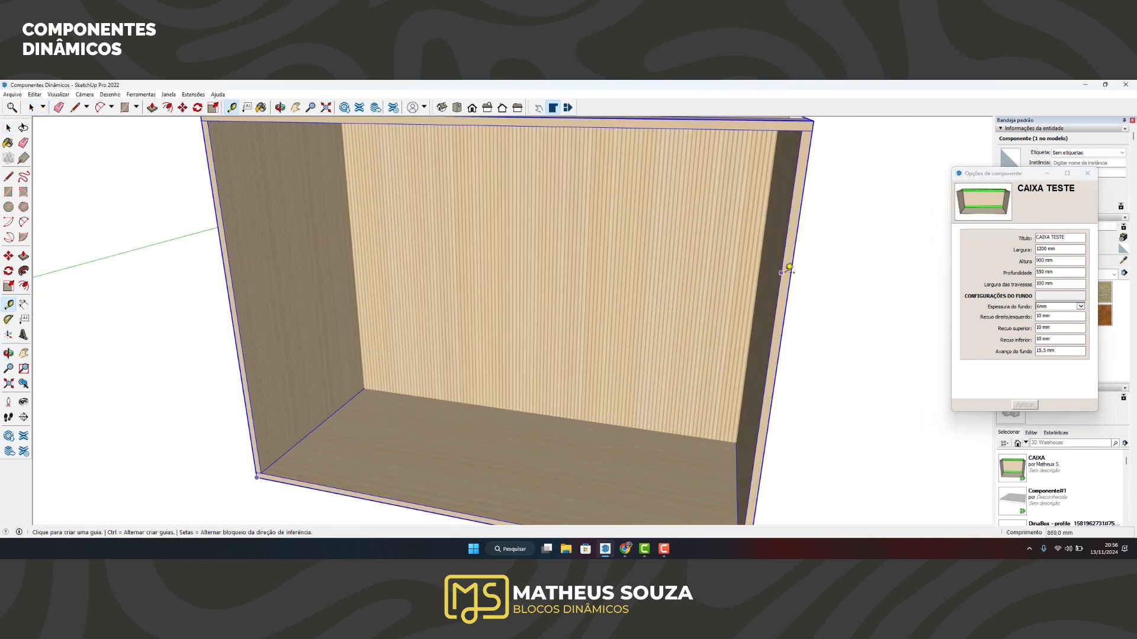
left_click(781, 270)
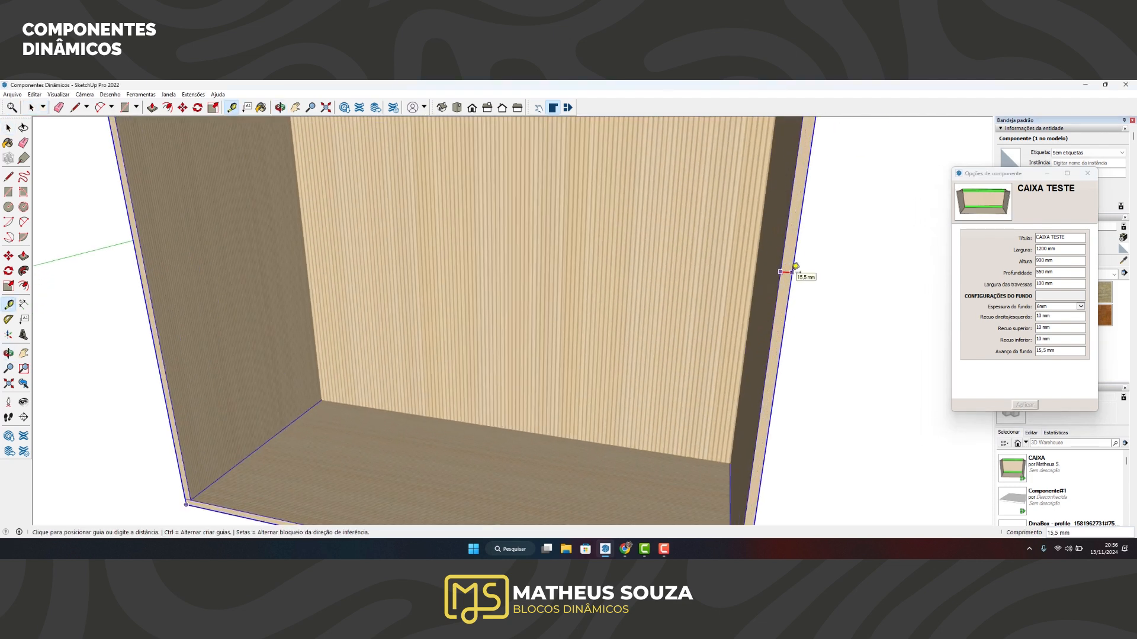
scroll(794, 270, "down", 6)
key("space")
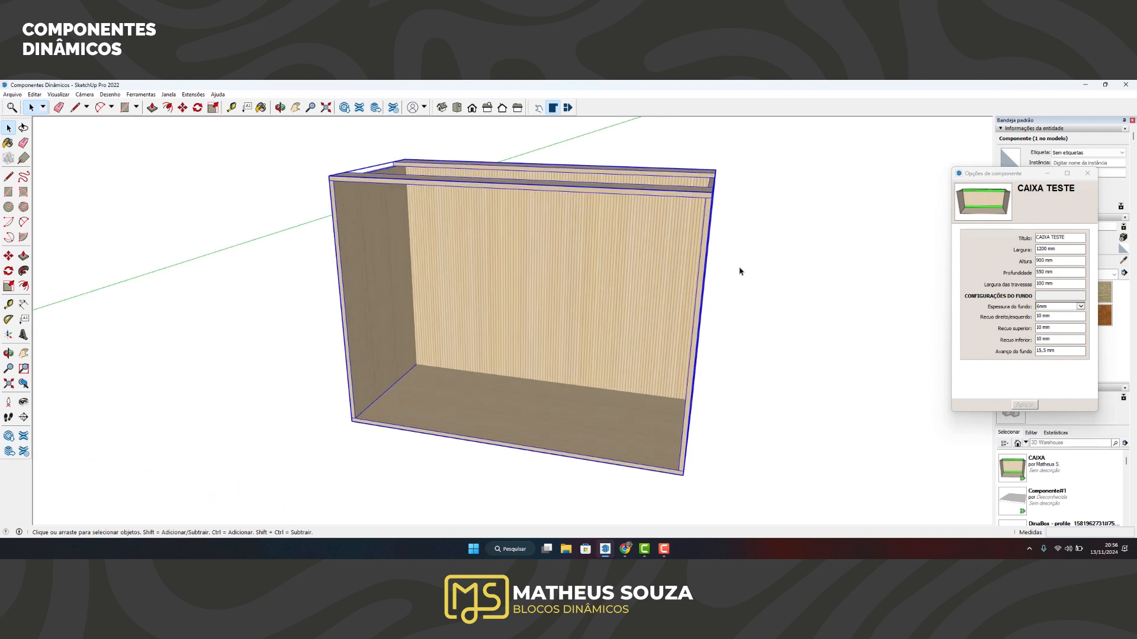
Close the component options and delete the CAIXA cabinet from the model.
middle_click_drag(733, 247, 895, 227)
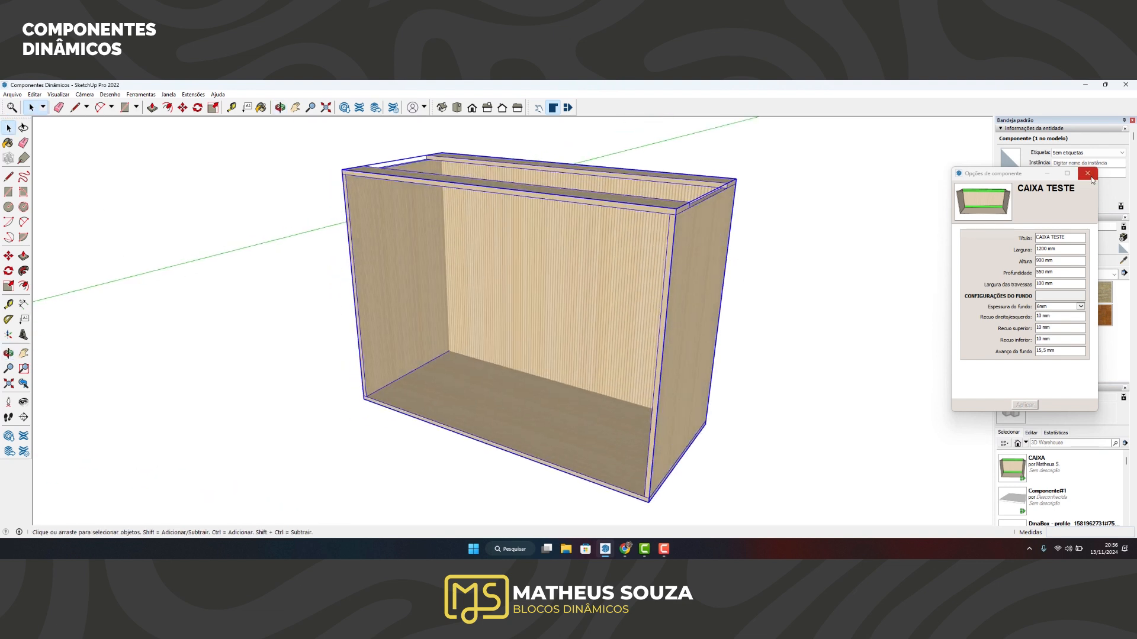
left_click(1087, 173)
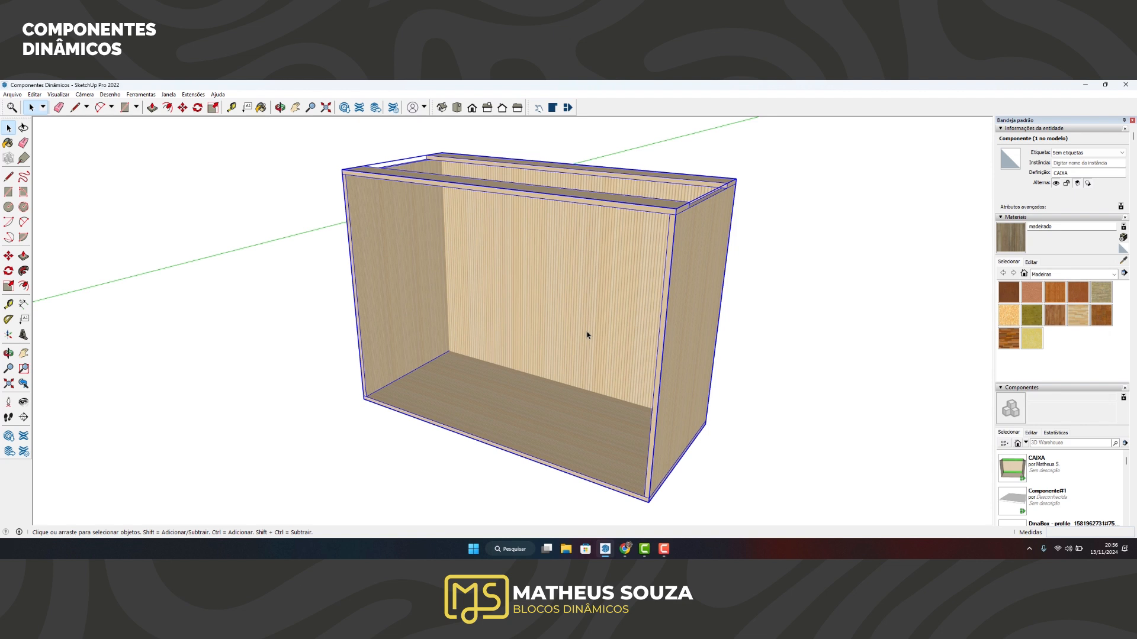
scroll(587, 335, "down", 5)
middle_click_drag(514, 331, 579, 325)
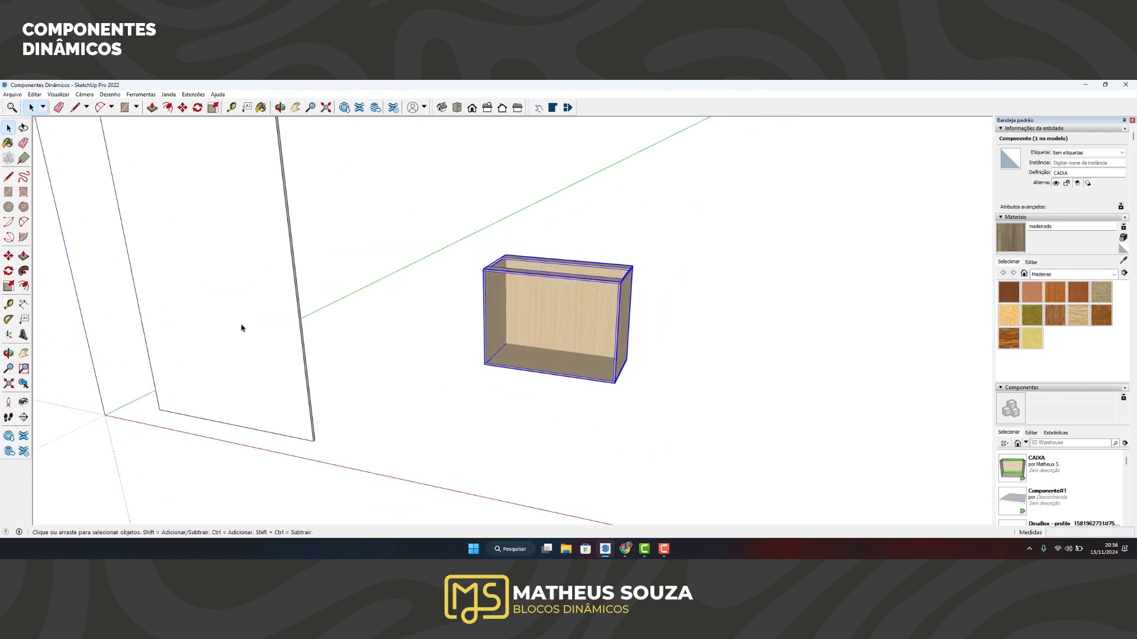
key("Delete")
scroll(607, 331, "down", 6)
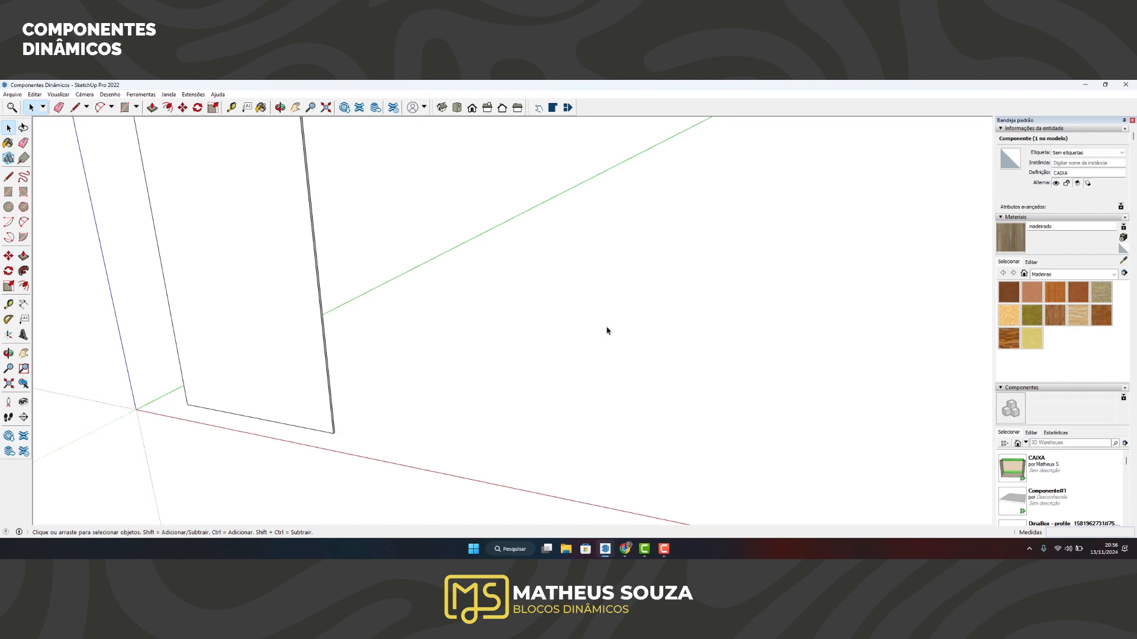
Show the remaining Peça Teste panel's component attributes and review its position, size, rotation and behaviour entries.
left_click(347, 266)
key("d")
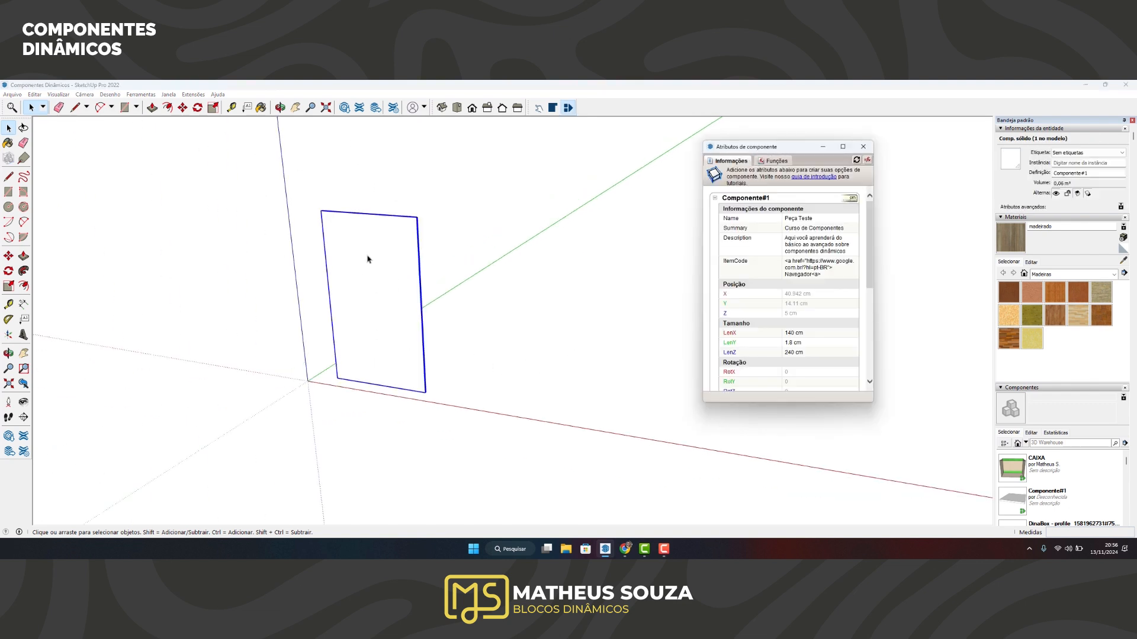
scroll(373, 261, "up", 3)
scroll(778, 316, "down", 3)
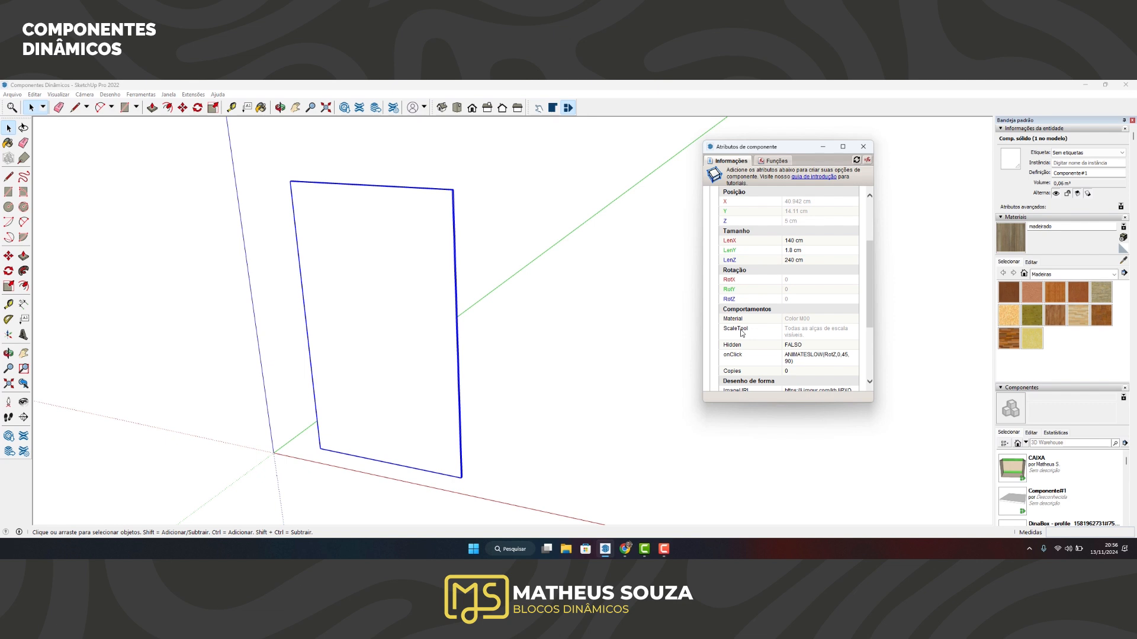
scroll(773, 284, "up", 3)
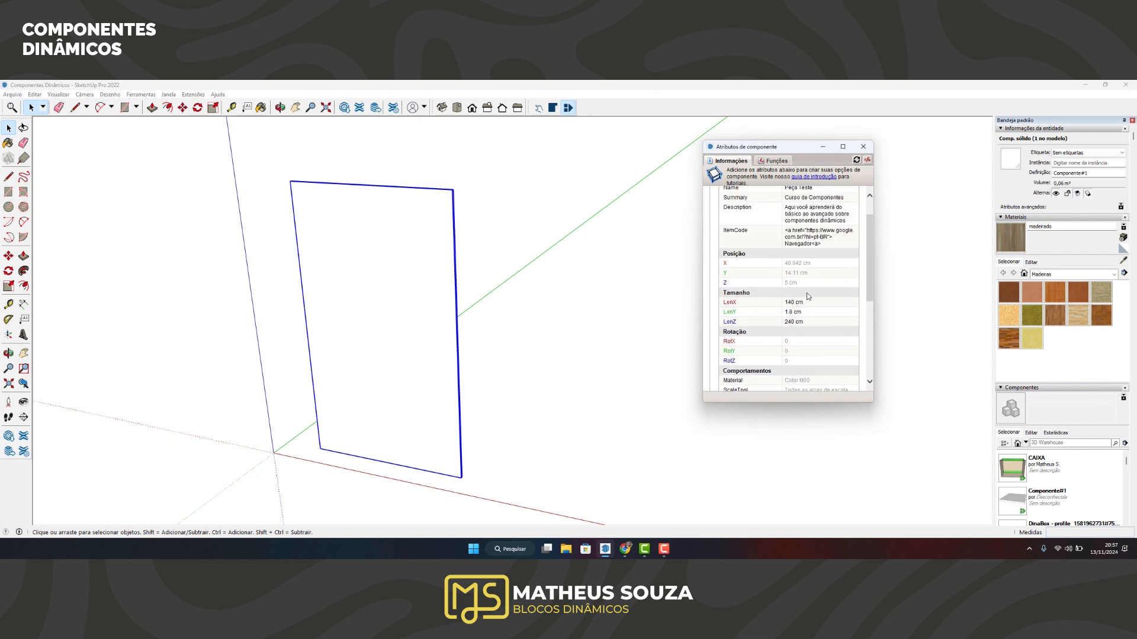
scroll(806, 292, "down", 3)
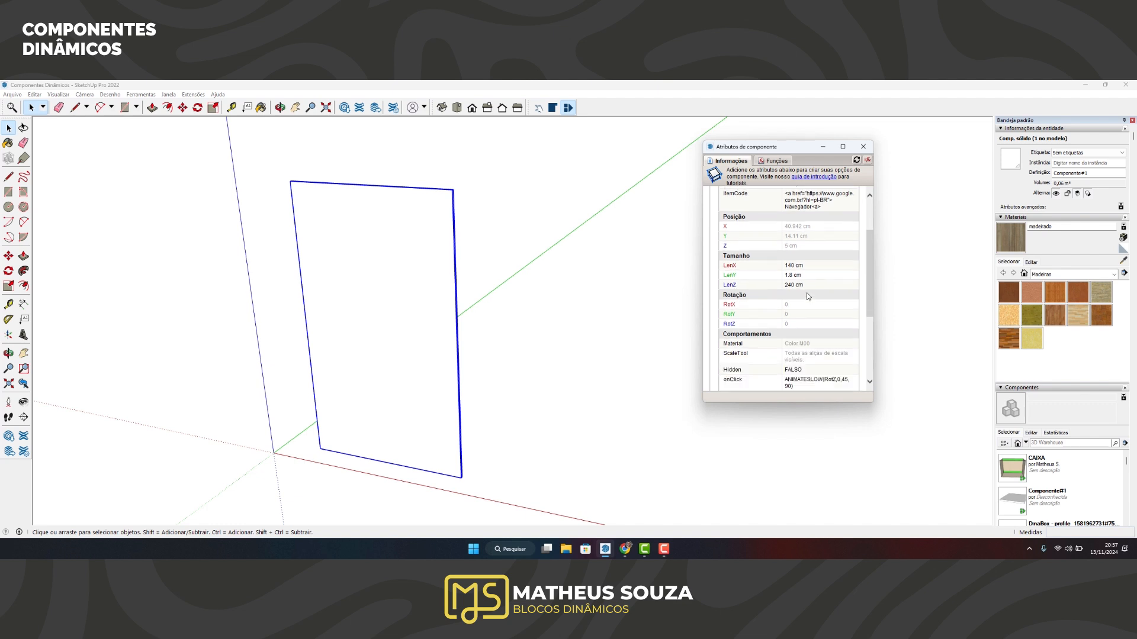